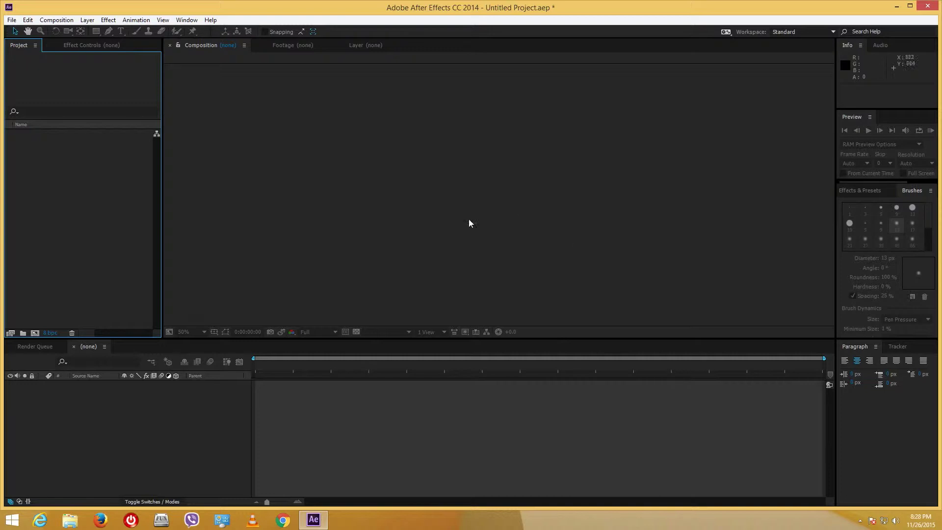
- Create a new composition using the HDTV 1080 25 preset, with a duration of 5 seconds
{"action": "right_click", "coordinate": [43, 162]}
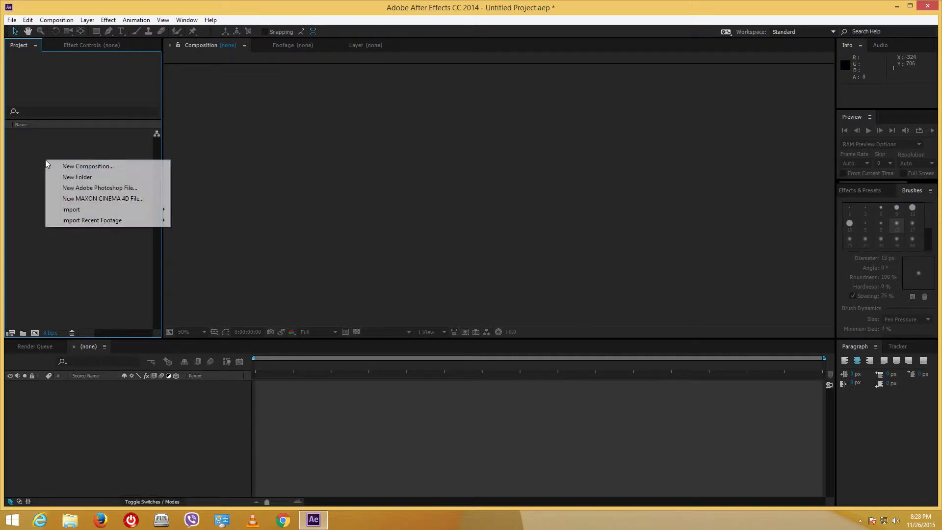
{"action": "left_click", "coordinate": [68, 164]}
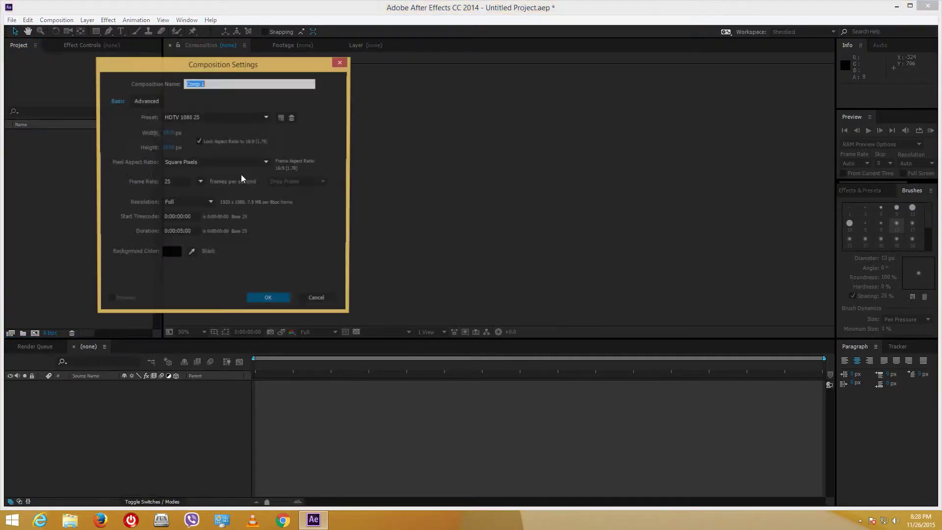
{"action": "left_click", "coordinate": [281, 300]}
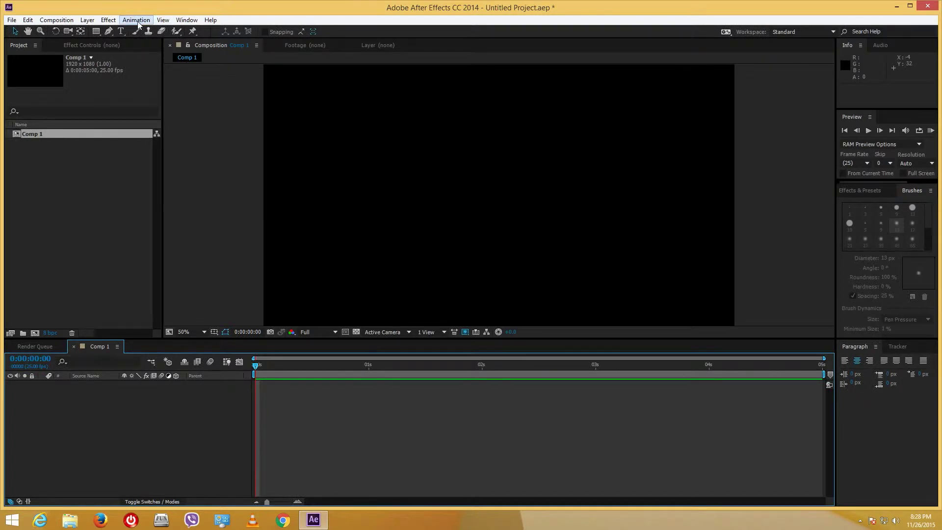
- Add a text layer reading "TUTORTUBE" in the composition
{"action": "left_click", "coordinate": [121, 34]}
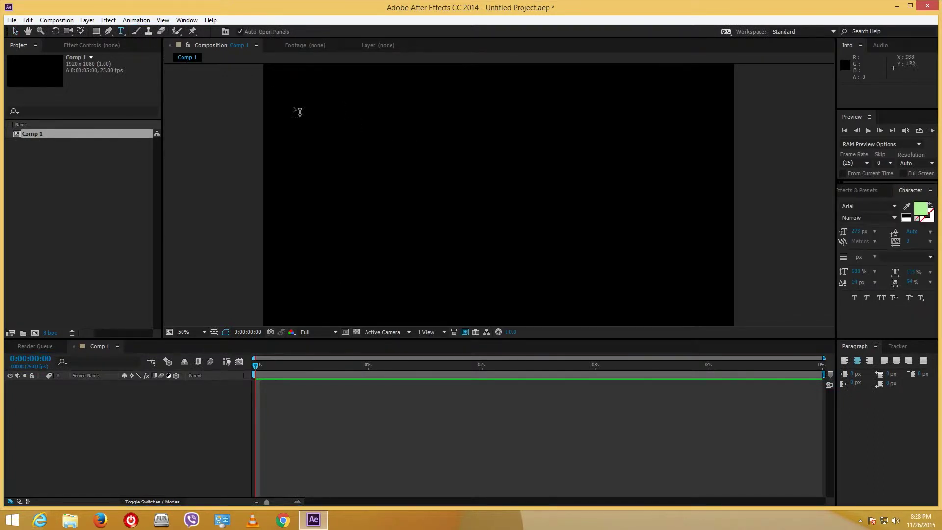
{"action": "left_click", "coordinate": [286, 124]}
{"action": "type", "text": "EDITOR"}
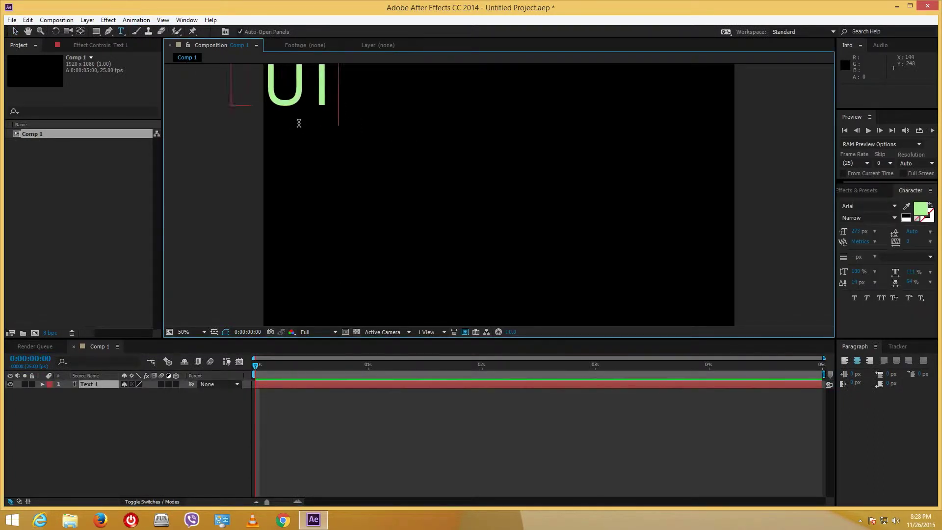
{"action": "type", "text": "TUBE"}
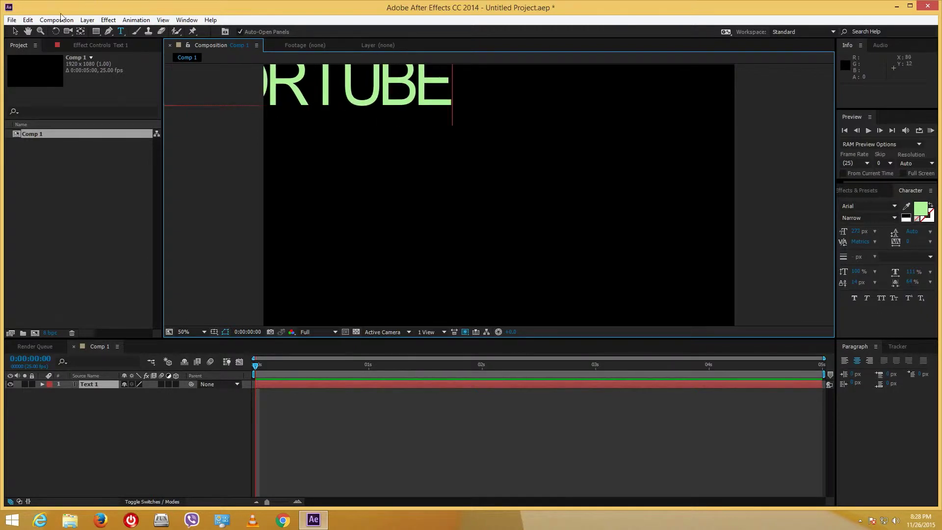
- Move the TUTORTUBE text to the upper-left area of the frame, at about 418, 174
{"action": "left_click", "coordinate": [14, 31]}
{"action": "left_click_drag", "start_coordinate": [431, 96], "coordinate": [510, 179]}
{"action": "left_click_drag", "start_coordinate": [470, 153], "coordinate": [368, 75]}
{"action": "left_click_drag", "start_coordinate": [414, 100], "coordinate": [422, 94]}
- Keyframe the text's Position at 0 seconds, and at 1 second move it straight down to about 418, 972
{"action": "left_click", "coordinate": [99, 396]}
{"action": "left_click", "coordinate": [101, 384]}
{"action": "key", "text": "p"}
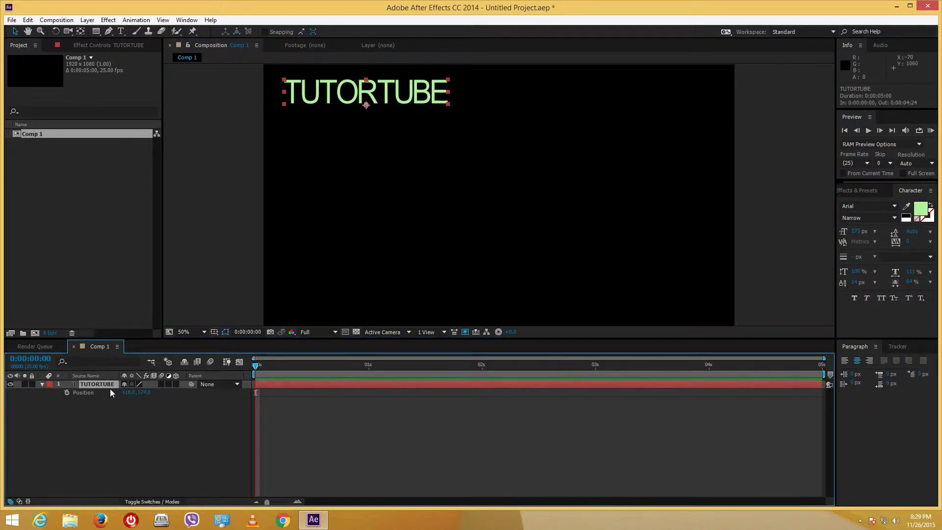
{"action": "left_click", "coordinate": [67, 393]}
{"action": "left_click_drag", "start_coordinate": [313, 368], "coordinate": [368, 369]}
{"action": "left_click_drag", "start_coordinate": [420, 97], "coordinate": [412, 288]}
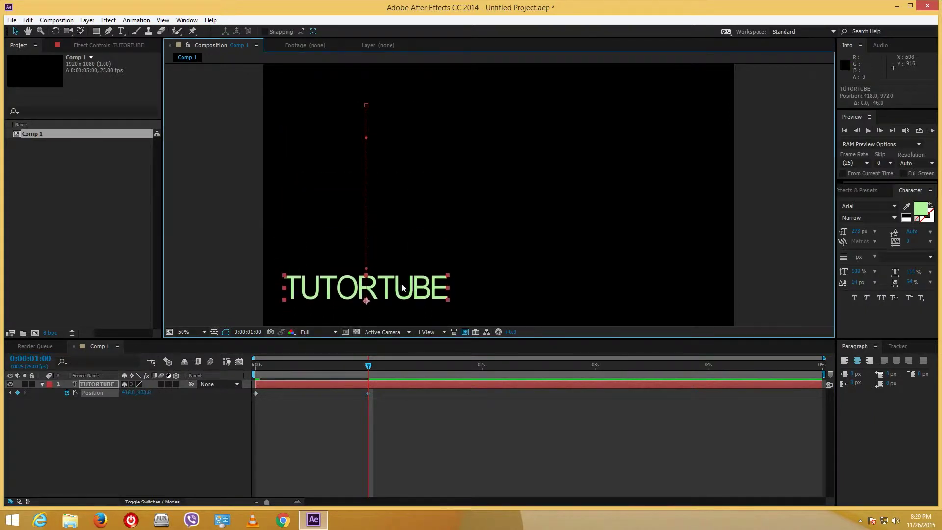
- Bend the text's motion path into a gentle S-curve using the direction handles of both keyframes
{"action": "left_click_drag", "start_coordinate": [366, 268], "coordinate": [396, 205]}
{"action": "left_click_drag", "start_coordinate": [365, 139], "coordinate": [336, 183]}
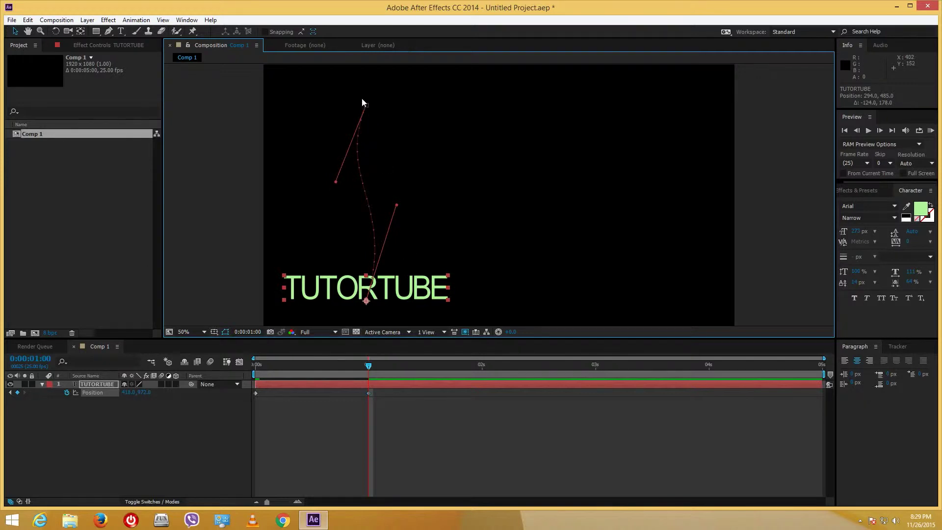
{"action": "left_click", "coordinate": [394, 425]}
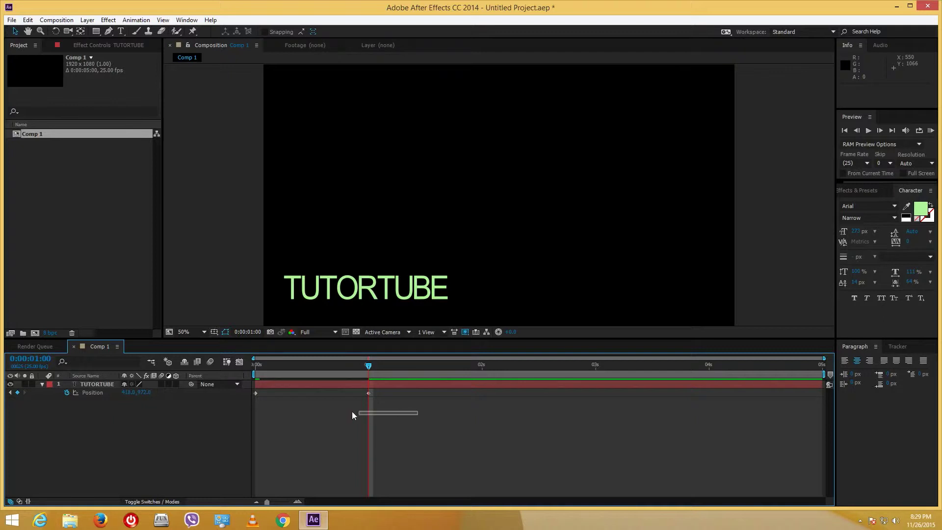
- Preview the text's movement along the curved path several times from the start of the composition
{"action": "key", "text": "KP_0"}
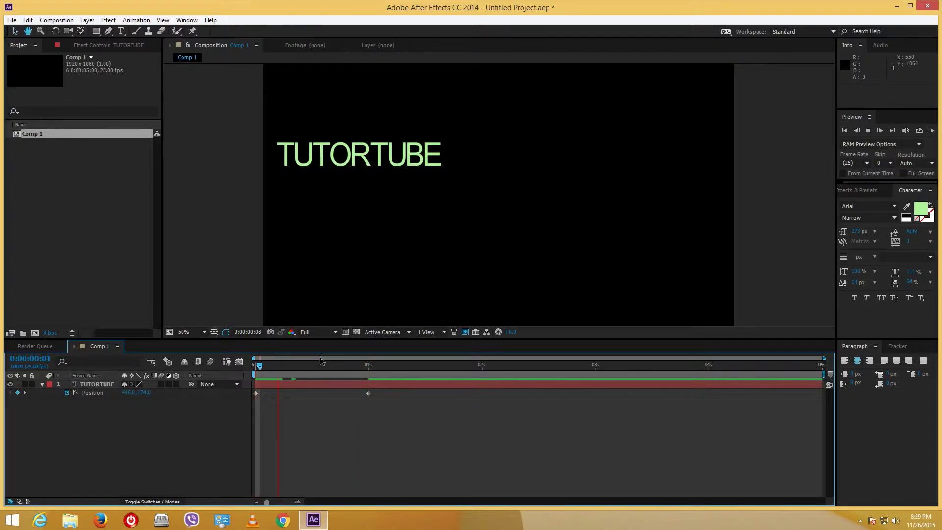
{"action": "left_click", "coordinate": [241, 367]}
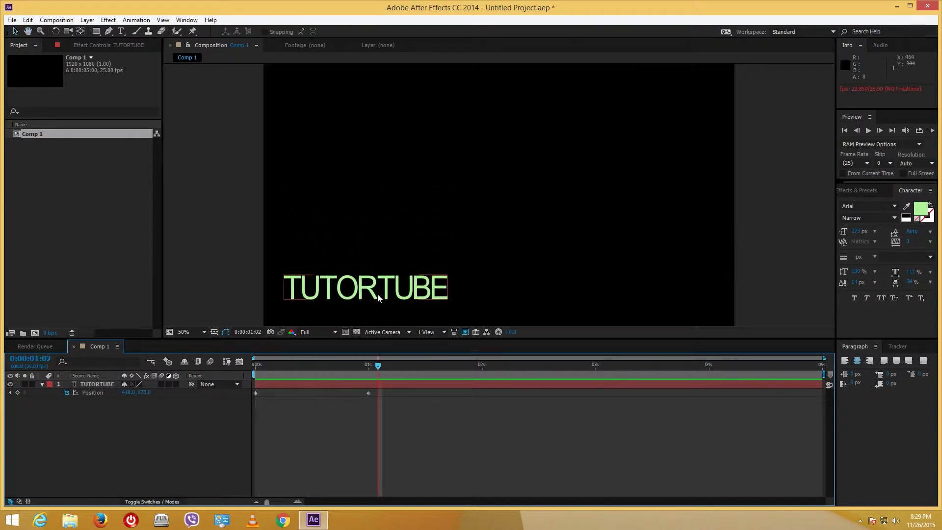
{"action": "left_click", "coordinate": [376, 299]}
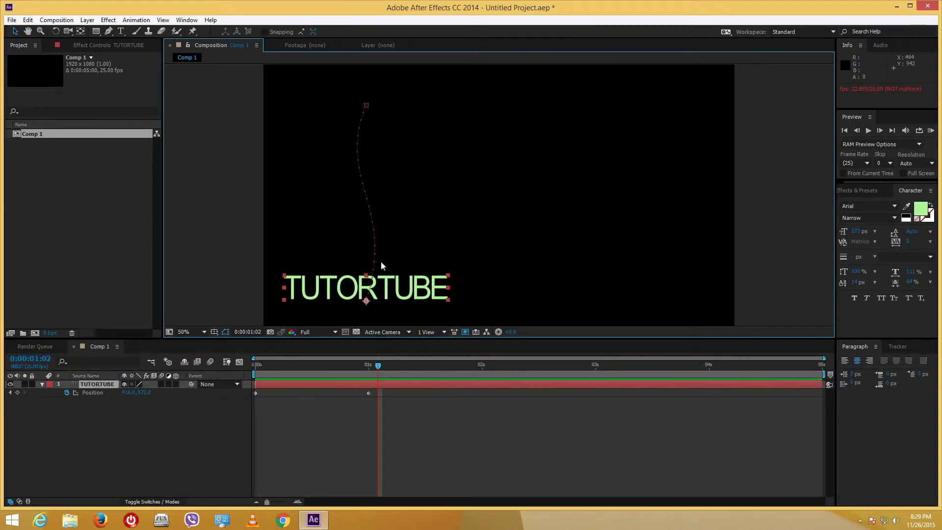
{"action": "left_click", "coordinate": [259, 373]}
{"action": "key", "text": "space"}
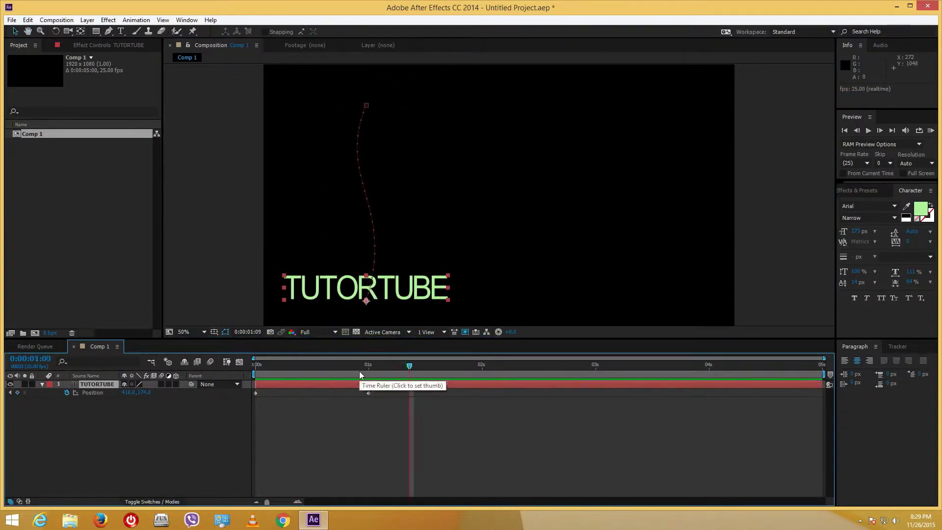
{"action": "left_click", "coordinate": [259, 374]}
{"action": "key", "text": "space"}
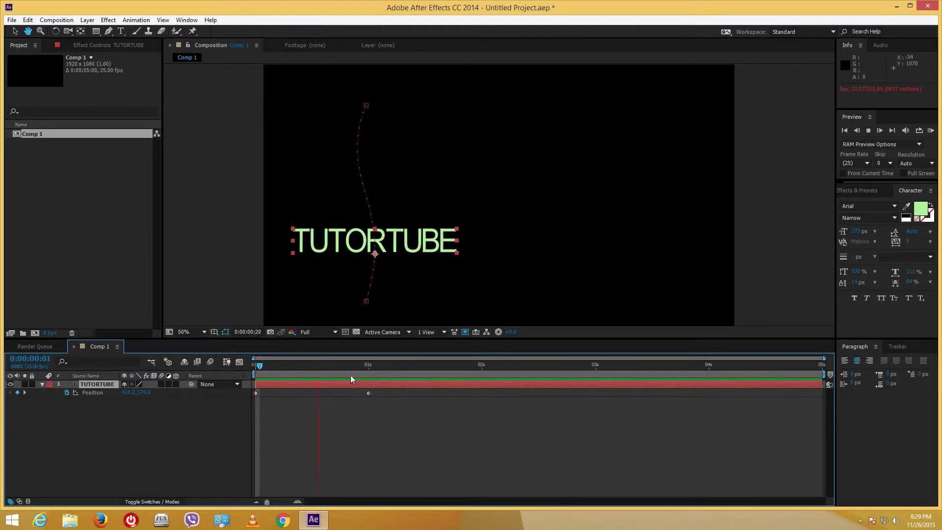
{"action": "key", "text": "space"}
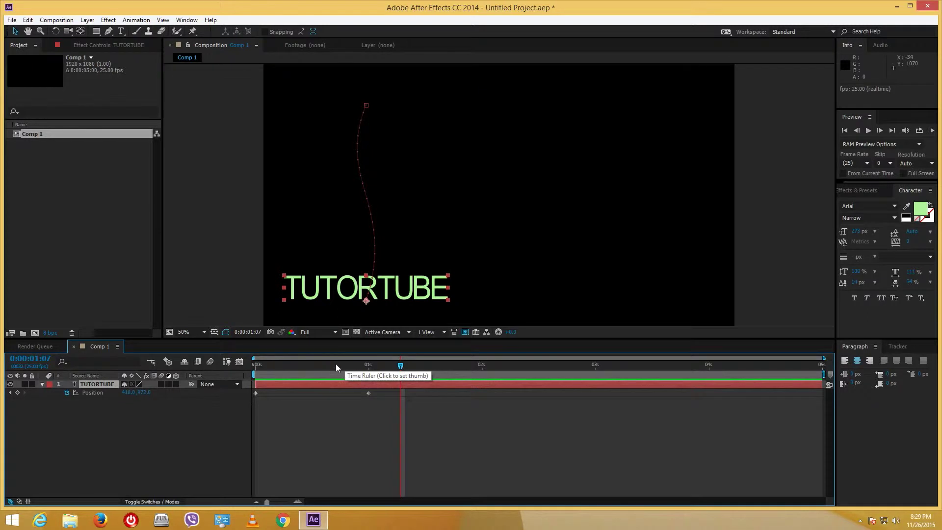
- Try Easy Ease on both of the text's Position keyframes, previewing the motion before undoing it
{"action": "left_click_drag", "start_coordinate": [379, 415], "coordinate": [244, 391]}
{"action": "left_click", "coordinate": [287, 410]}
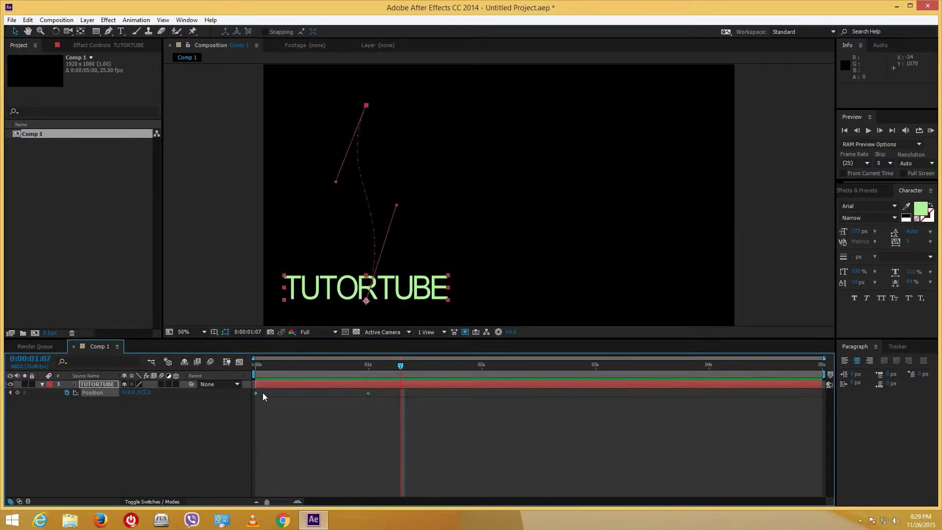
{"action": "right_click", "coordinate": [255, 393]}
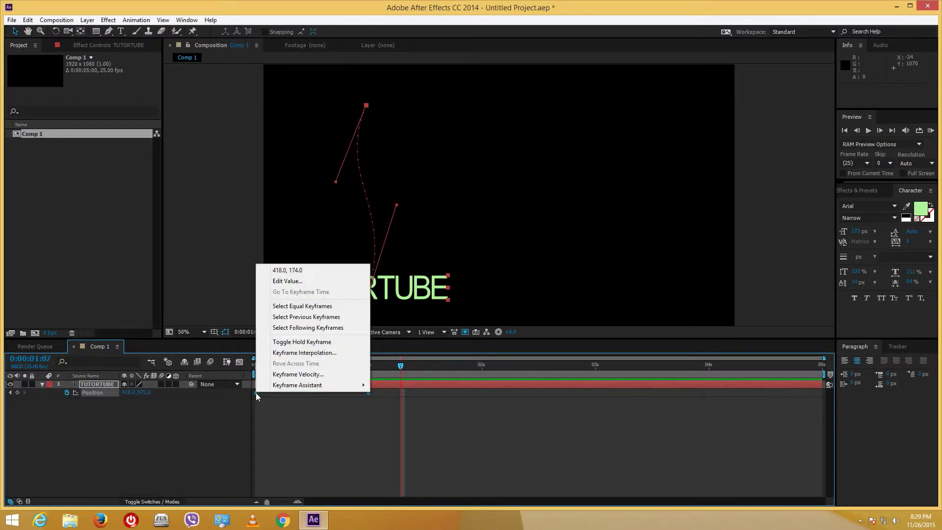
{"action": "mouse_move", "coordinate": [347, 385]}
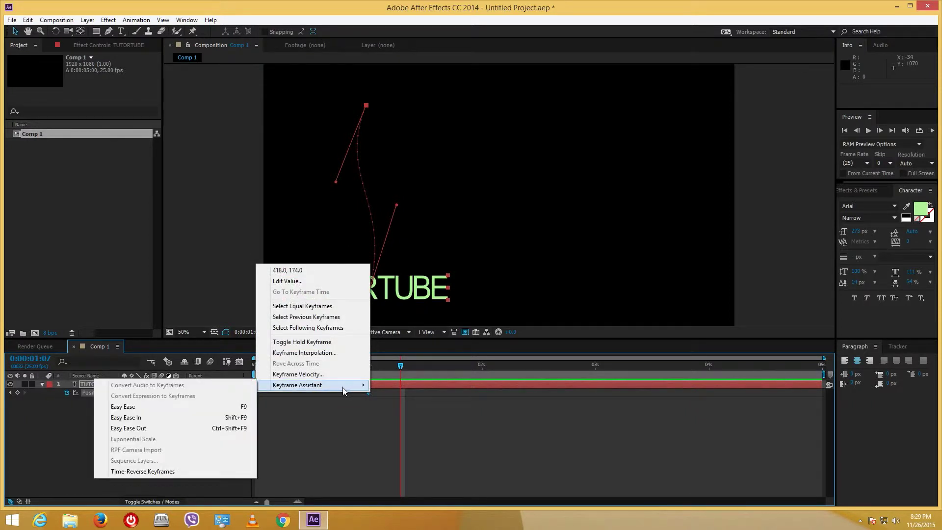
{"action": "left_click", "coordinate": [135, 408]}
{"action": "left_click", "coordinate": [256, 408]}
{"action": "key", "text": "space"}
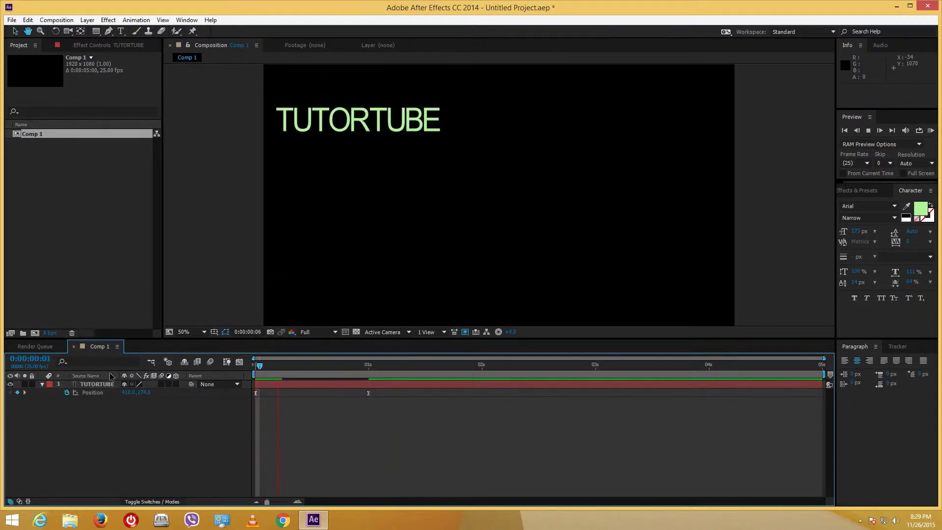
{"action": "key", "text": "space"}
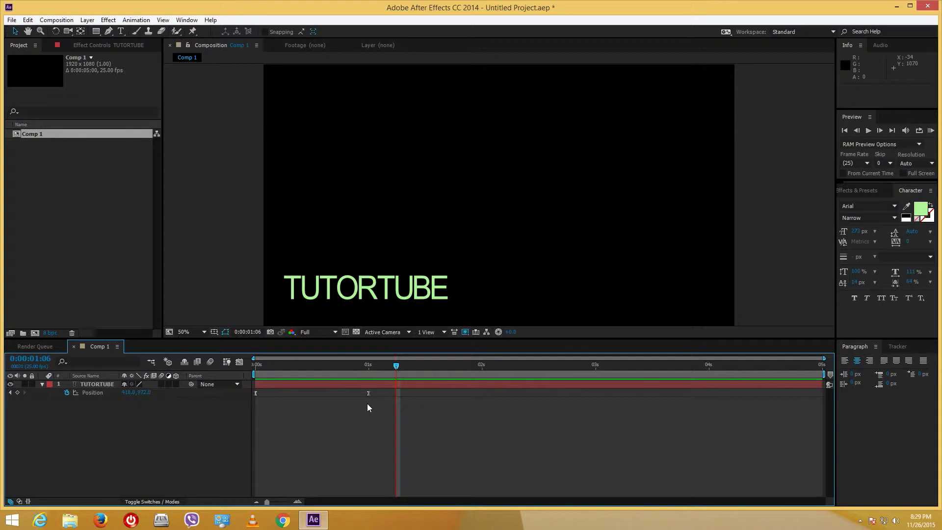
{"action": "key", "text": "ctrl+z"}
{"action": "left_click", "coordinate": [349, 413]}
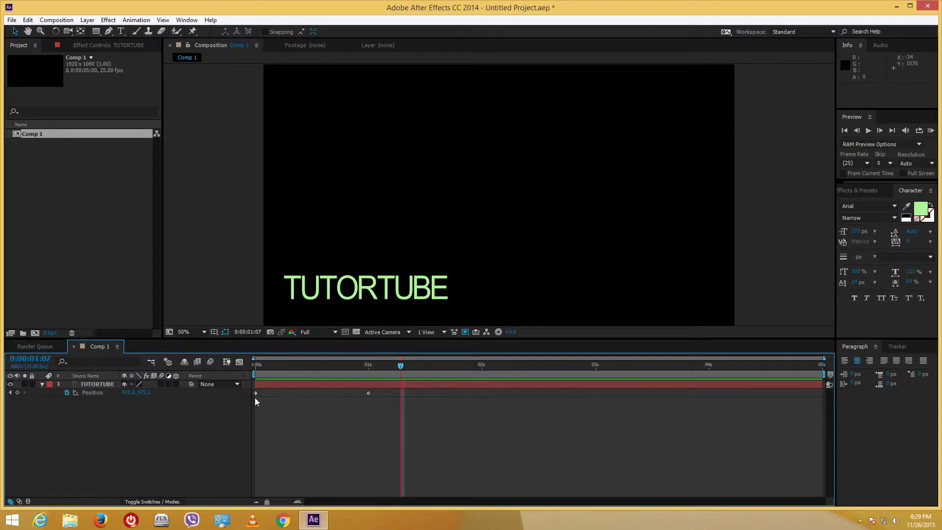
- Apply Easy Ease In to the Position keyframe at 0 seconds and preview the motion
{"action": "left_click", "coordinate": [254, 365]}
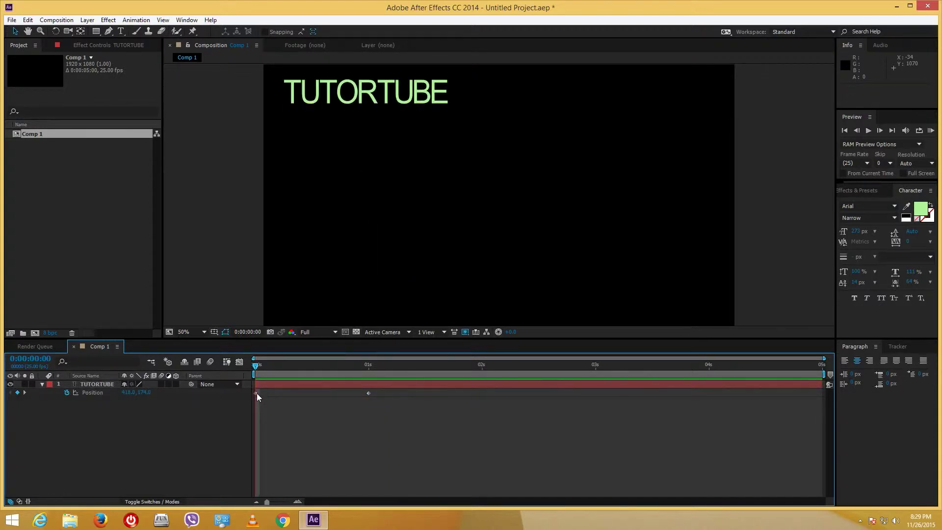
{"action": "right_click", "coordinate": [255, 393]}
{"action": "mouse_move", "coordinate": [299, 386]}
{"action": "left_click", "coordinate": [166, 416]}
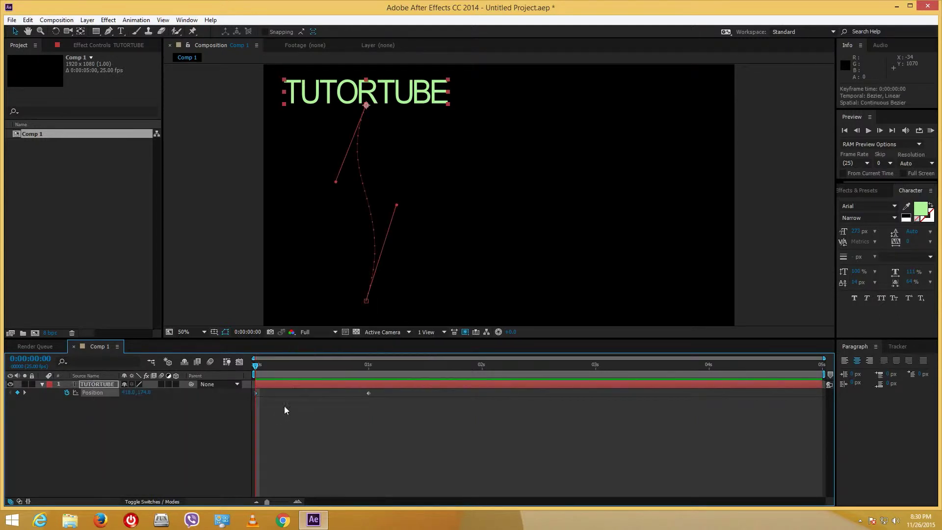
{"action": "left_click", "coordinate": [255, 398]}
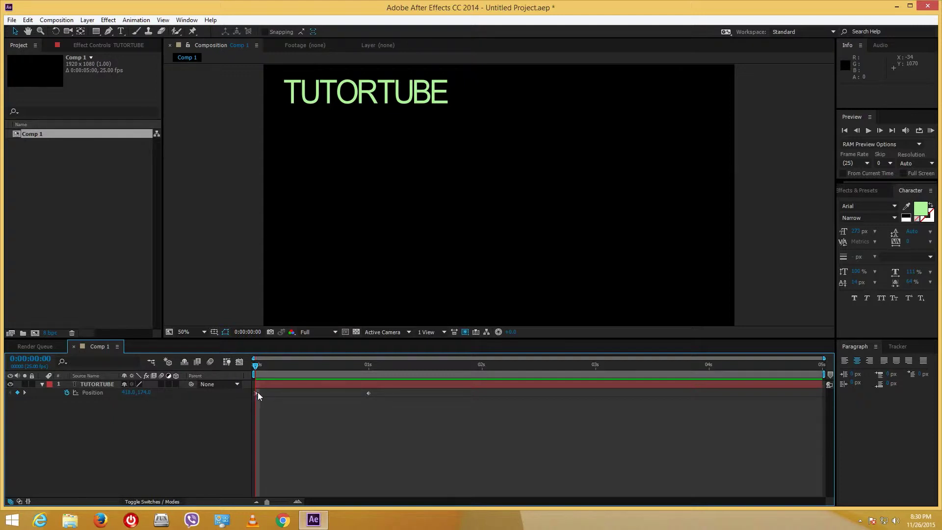
{"action": "key", "text": "space"}
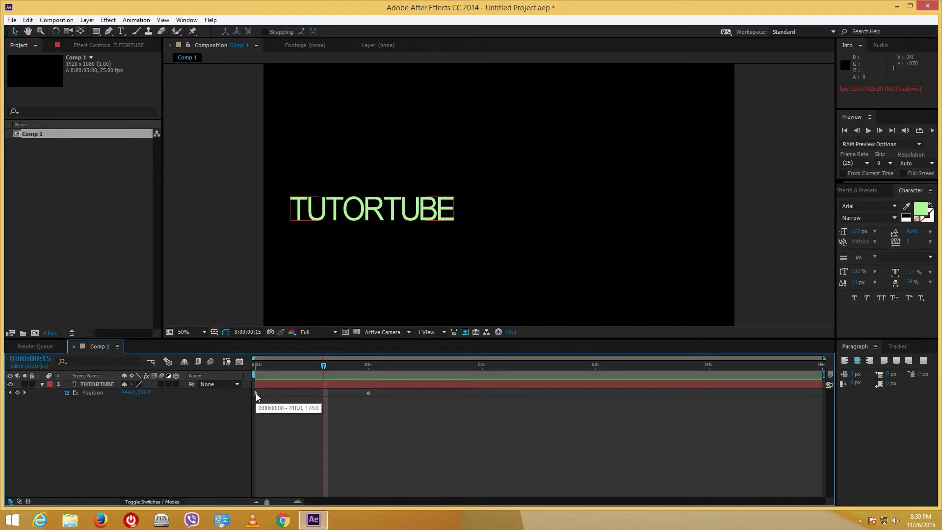
- Apply Easy Ease Out to the Position keyframe at 0 seconds and preview the result
{"action": "right_click", "coordinate": [255, 393]}
{"action": "mouse_move", "coordinate": [294, 386]}
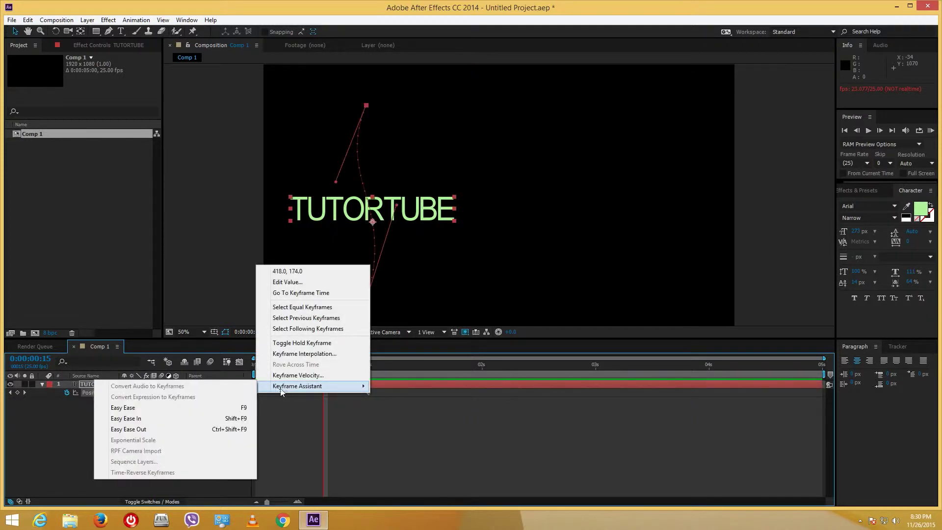
{"action": "left_click", "coordinate": [183, 425]}
{"action": "key", "text": "KP_0"}
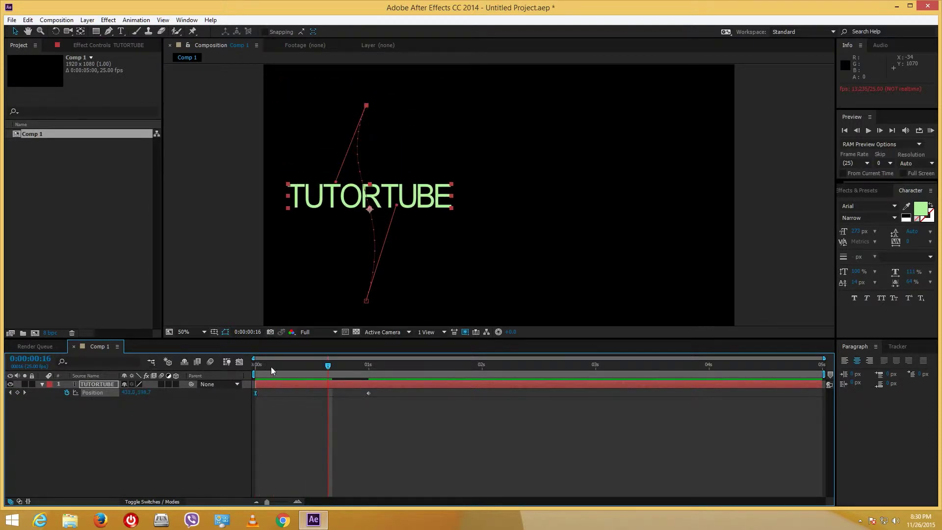
- Apply Easy Ease Out to the Position keyframe at 1 second
{"action": "right_click", "coordinate": [368, 393]}
{"action": "mouse_move", "coordinate": [390, 391]}
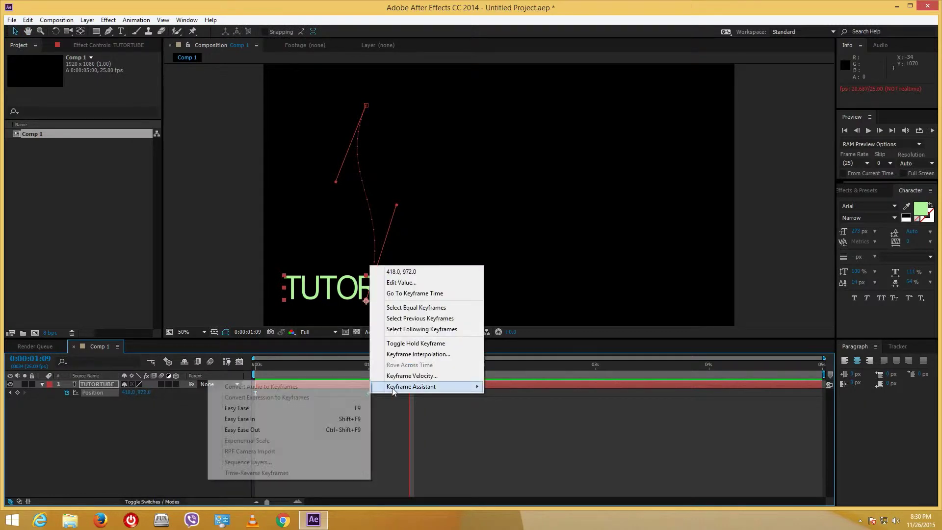
{"action": "left_click", "coordinate": [235, 431]}
{"action": "left_click", "coordinate": [448, 410]}
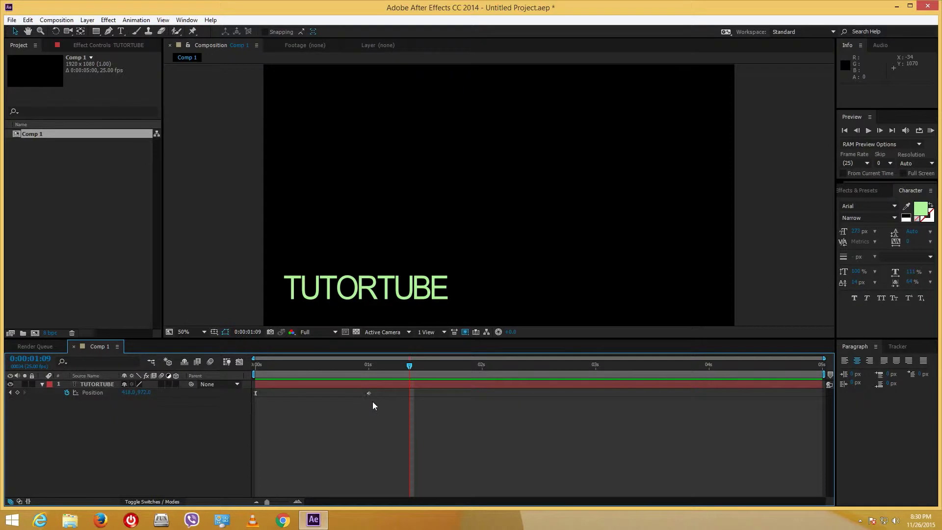
- Apply Easy Ease In to the Position keyframe at 1 second and preview the animation from the start
{"action": "mouse_move", "coordinate": [369, 393]}
{"action": "right_click", "coordinate": [368, 393]}
{"action": "mouse_move", "coordinate": [421, 386]}
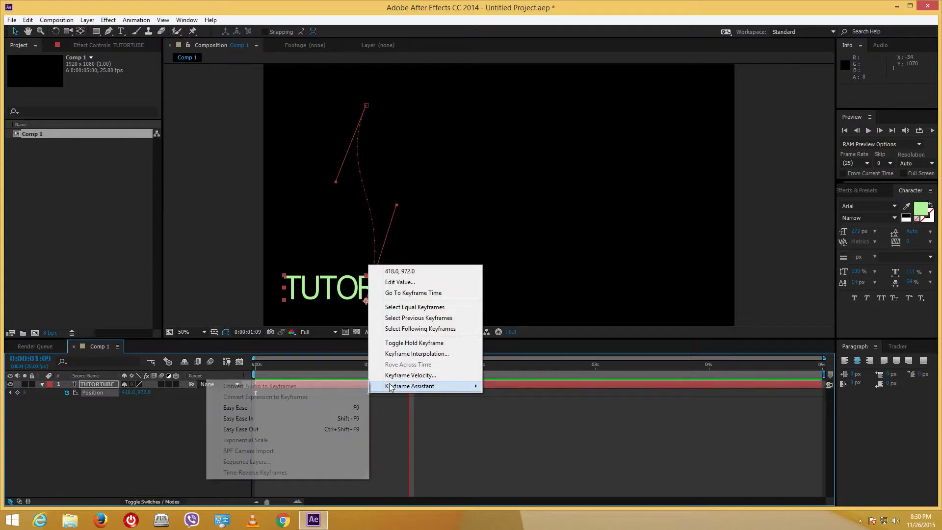
{"action": "left_click", "coordinate": [266, 422]}
{"action": "left_click", "coordinate": [342, 414]}
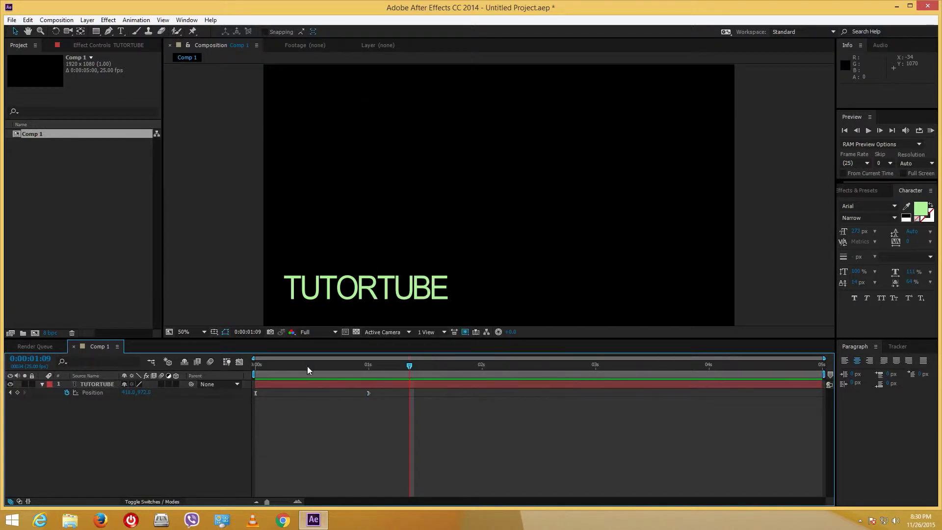
{"action": "key", "text": "Home"}
{"action": "key", "text": "space"}
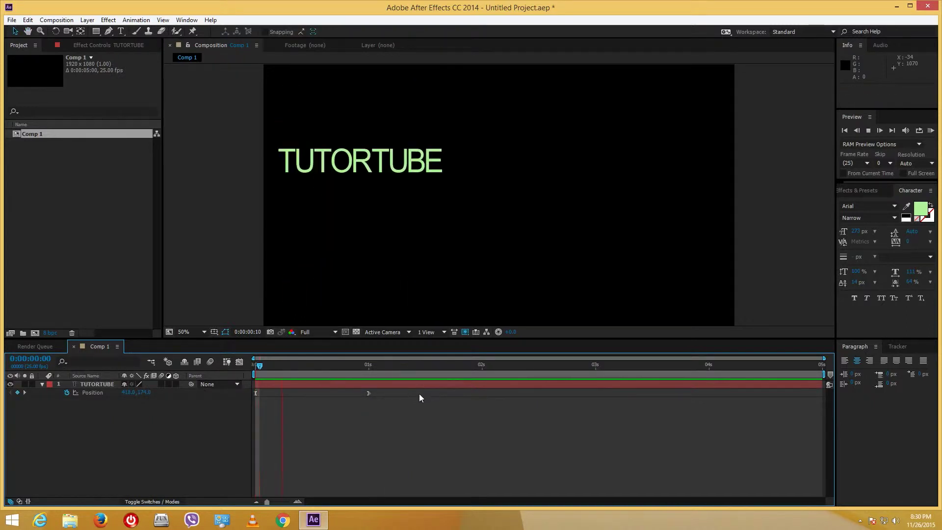
- At 2 seconds, move the text to the right along the bottom of the frame, and review the animation through the 1-second keyframe
{"action": "left_click", "coordinate": [481, 364]}
{"action": "left_click_drag", "start_coordinate": [426, 293], "coordinate": [614, 289]}
{"action": "left_click", "coordinate": [259, 365]}
{"action": "key", "text": "space"}
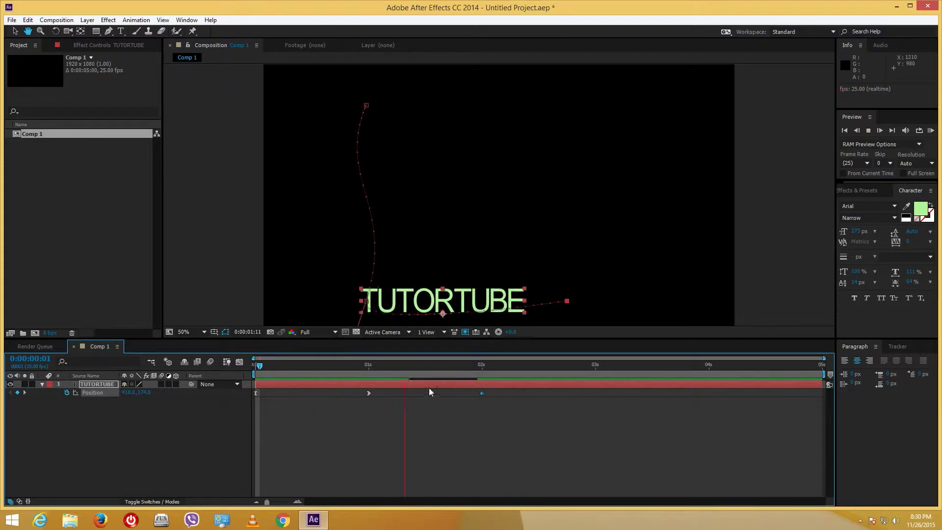
{"action": "left_click", "coordinate": [366, 364]}
{"action": "left_click_drag", "start_coordinate": [369, 364], "coordinate": [400, 365]}
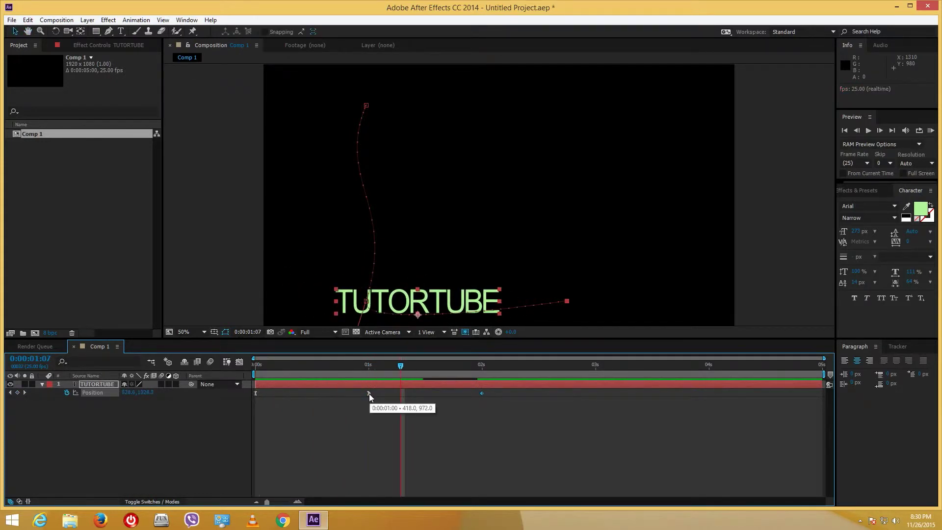
- Apply Easy Ease to the Position keyframe at 1 second and preview the animation from the start
{"action": "right_click", "coordinate": [369, 393]}
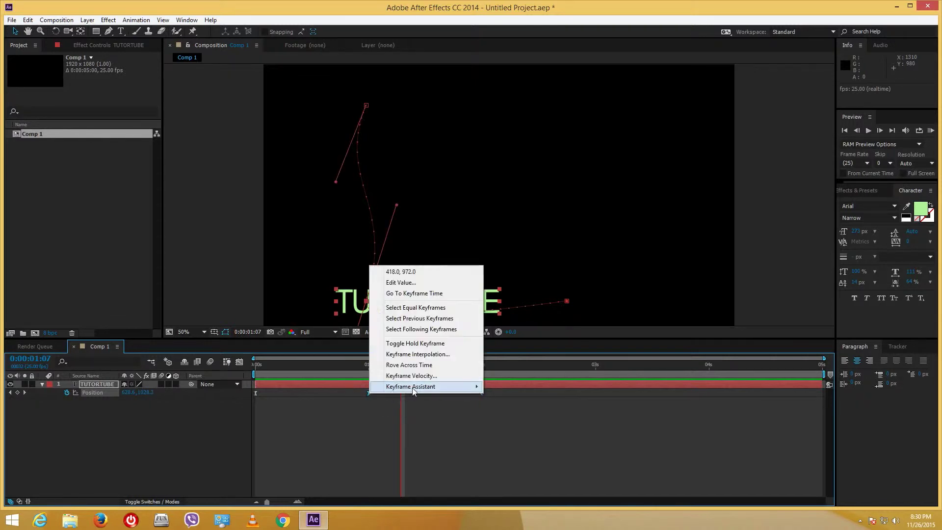
{"action": "mouse_move", "coordinate": [415, 388]}
{"action": "left_click", "coordinate": [270, 430]}
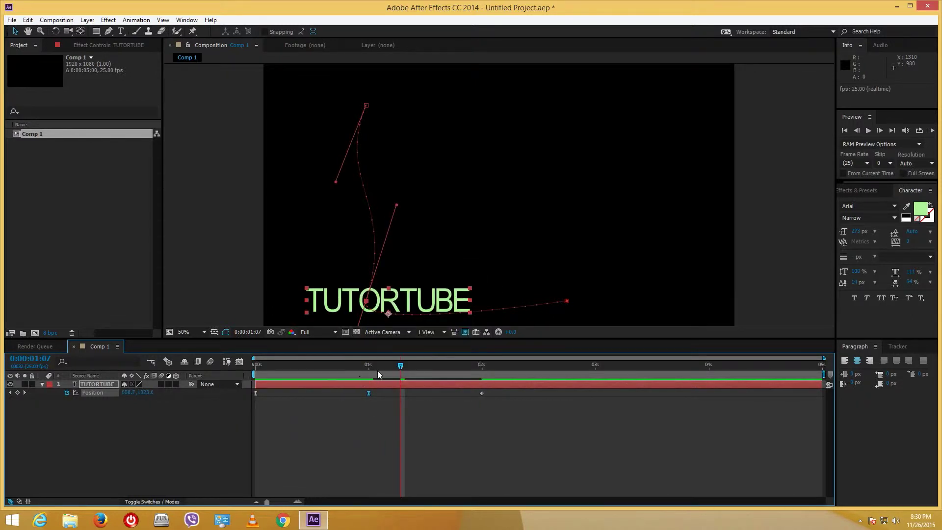
{"action": "key", "text": "KP_0"}
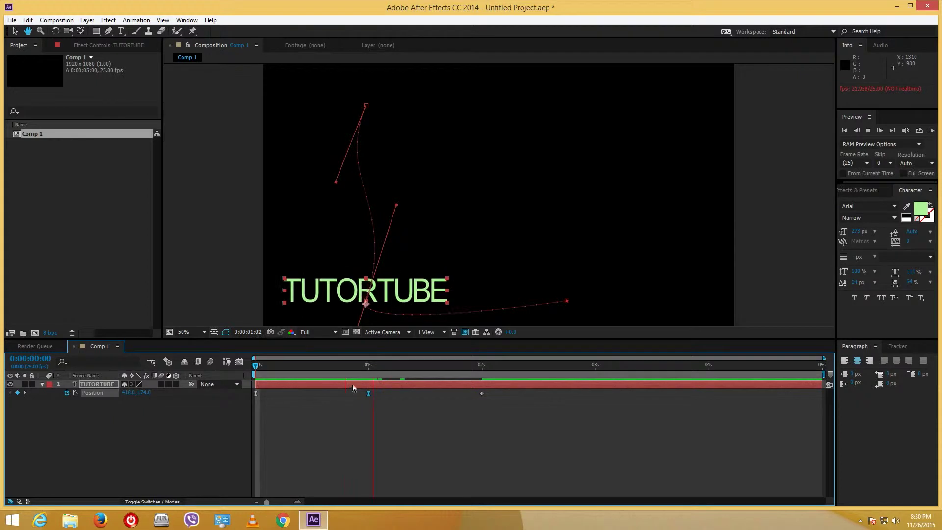
{"action": "left_click", "coordinate": [448, 391]}
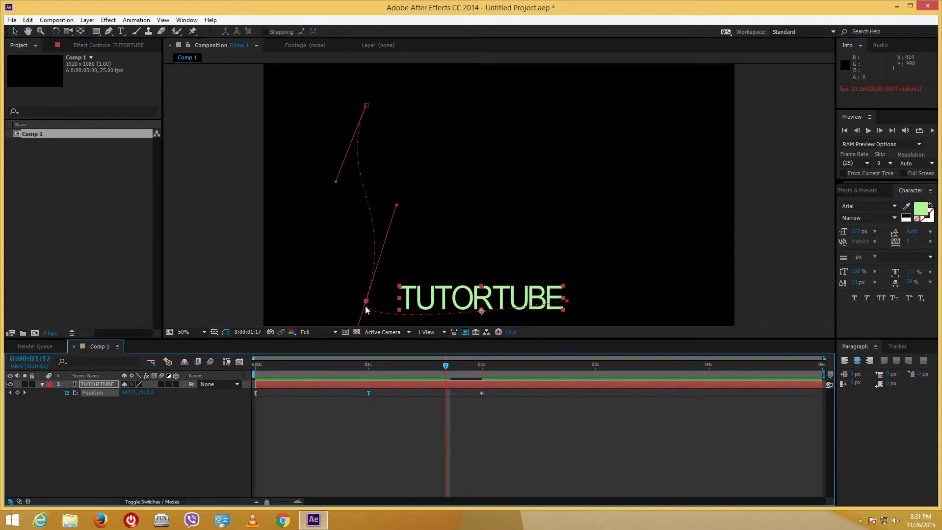
- Move the 1-second keyframe's point on the motion path up and slightly left, to about 374, 792
{"action": "left_click_drag", "start_coordinate": [366, 302], "coordinate": [338, 297]}
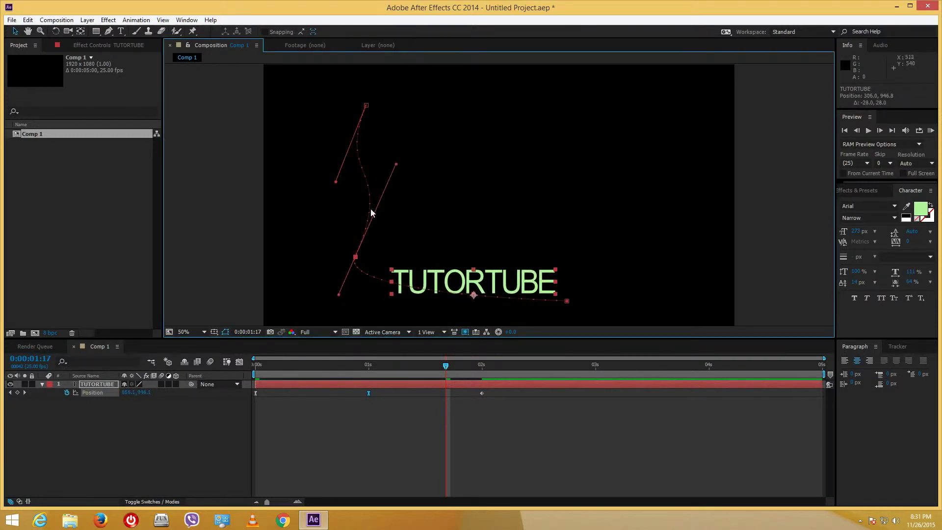
{"action": "left_click", "coordinate": [385, 461]}
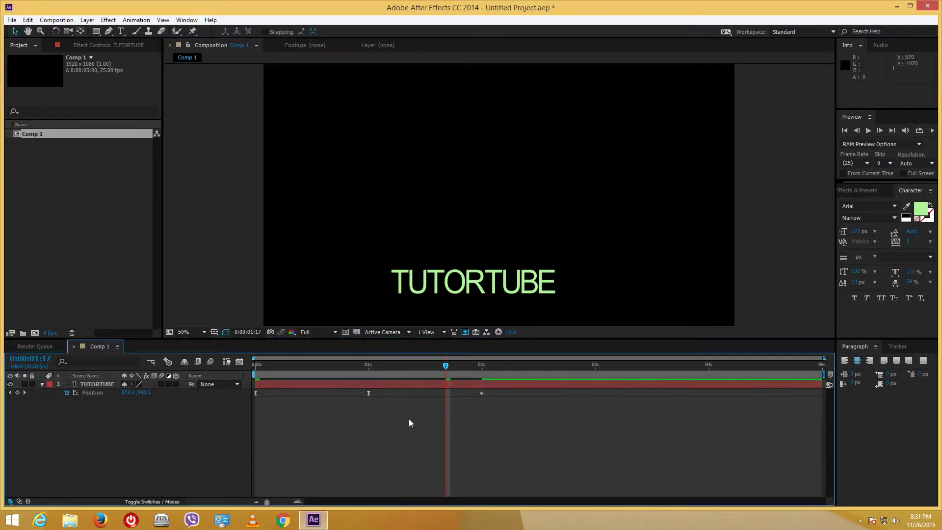
{"action": "left_click", "coordinate": [368, 392]}
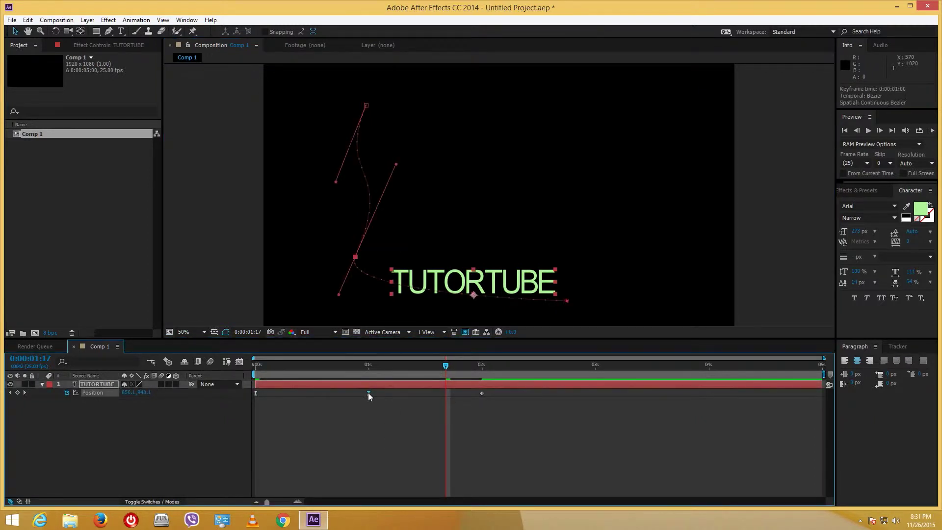
- Turn the Position keyframe at 2 seconds into a hold keyframe
{"action": "right_click", "coordinate": [481, 393]}
{"action": "left_click", "coordinate": [491, 402]}
{"action": "right_click", "coordinate": [481, 393]}
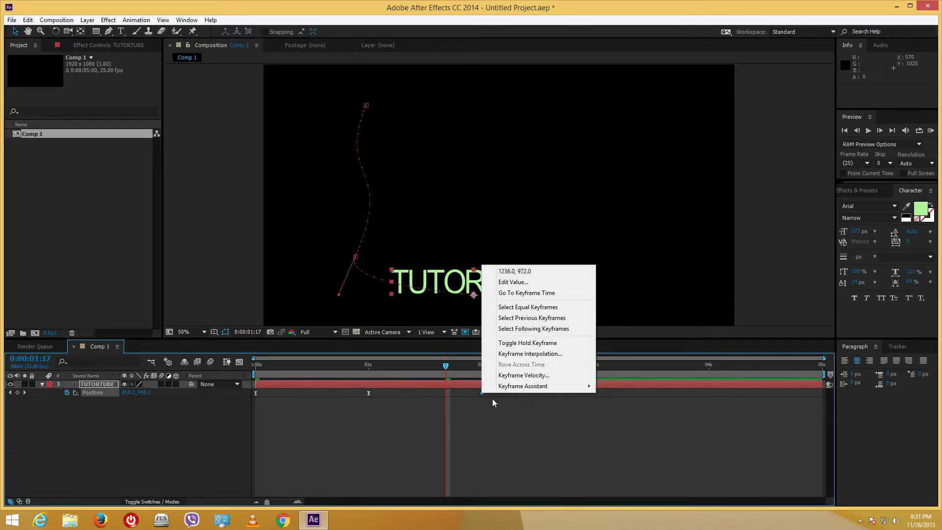
{"action": "left_click", "coordinate": [524, 345]}
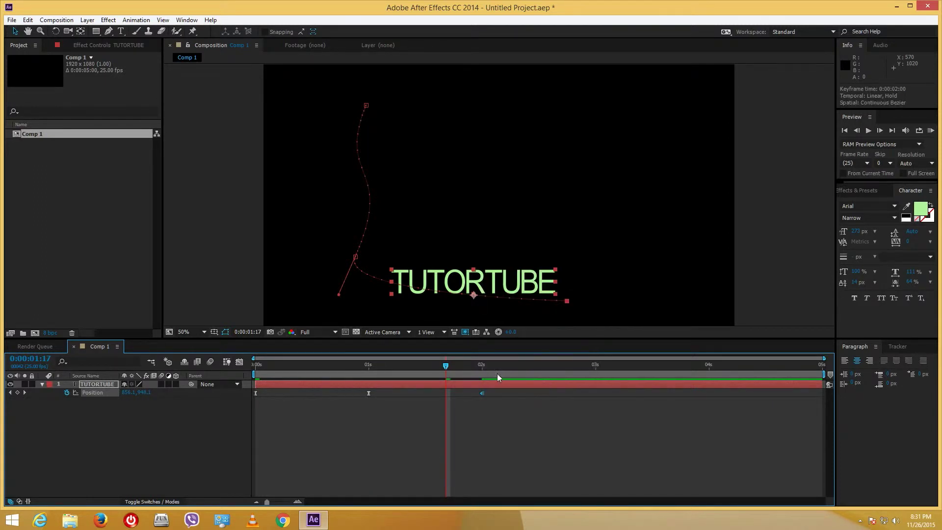
- Turn the Position keyframe at 1 second into a hold keyframe and scrub past 2 seconds to review the motion
{"action": "right_click", "coordinate": [365, 393]}
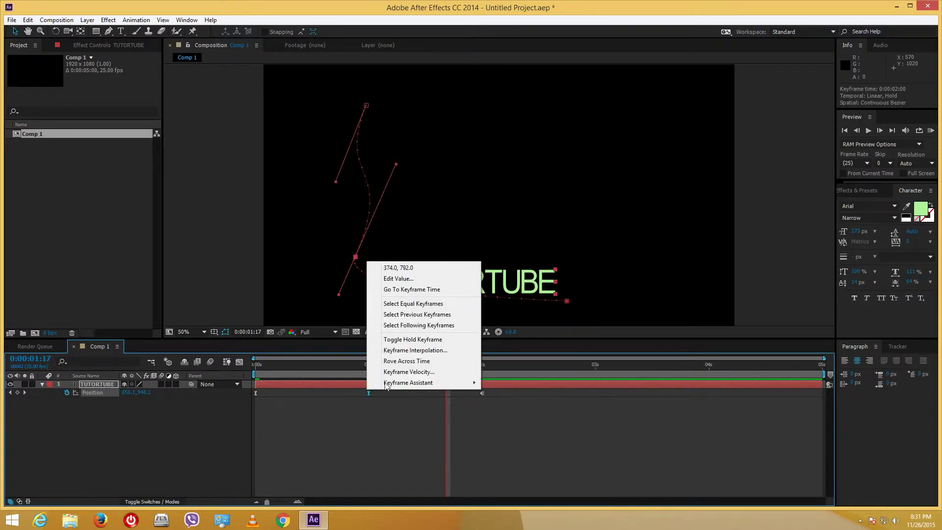
{"action": "left_click", "coordinate": [368, 394]}
{"action": "right_click", "coordinate": [368, 392]}
{"action": "left_click", "coordinate": [414, 342]}
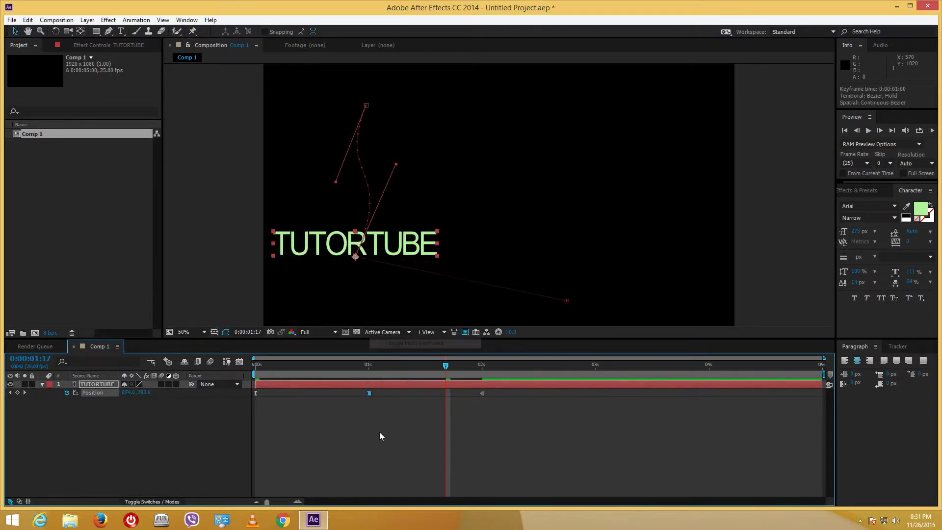
{"action": "mouse_move", "coordinate": [363, 362]}
{"action": "left_mouse_down"}
{"action": "mouse_move", "coordinate": [256, 363]}
{"action": "mouse_move", "coordinate": [372, 366]}
{"action": "left_mouse_up"}
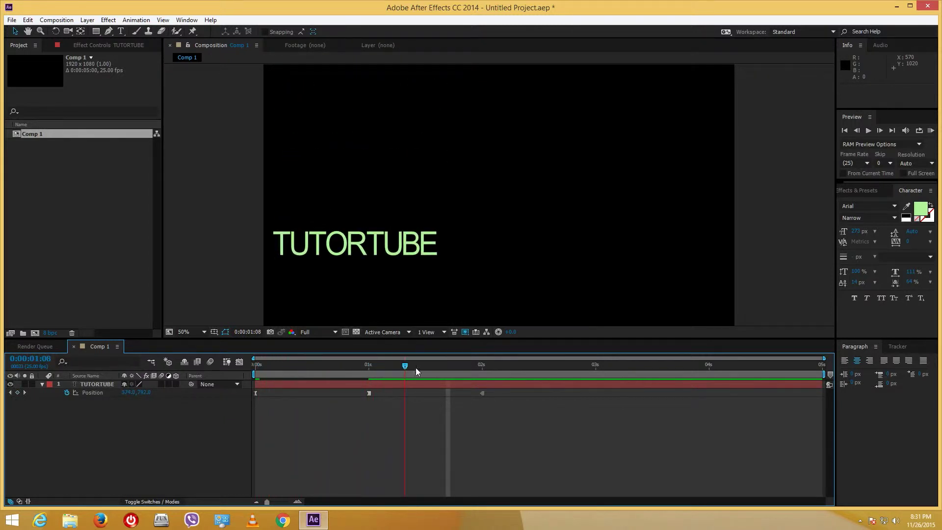
{"action": "left_click_drag", "start_coordinate": [457, 376], "coordinate": [501, 372]}
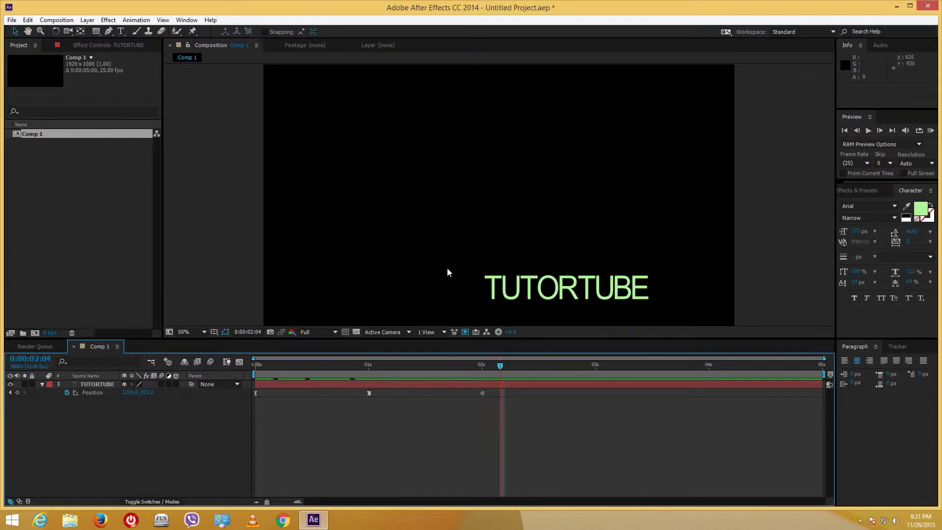
- Apply Easy Ease to the Position keyframes at 1 and 2 seconds together, and scrub between them to review the motion
{"action": "left_click_drag", "start_coordinate": [573, 418], "coordinate": [346, 390]}
{"action": "right_click", "coordinate": [368, 393]}
{"action": "left_click", "coordinate": [422, 424]}
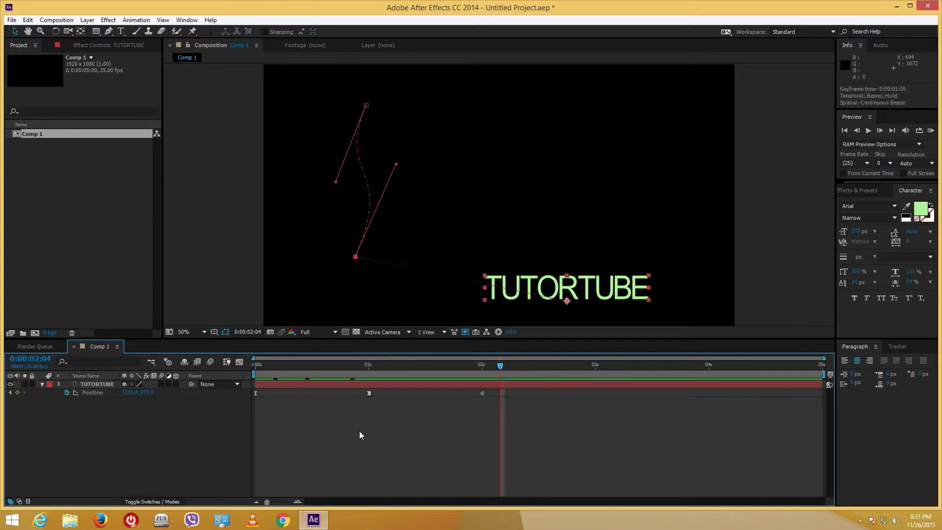
{"action": "left_click_drag", "start_coordinate": [523, 431], "coordinate": [325, 388]}
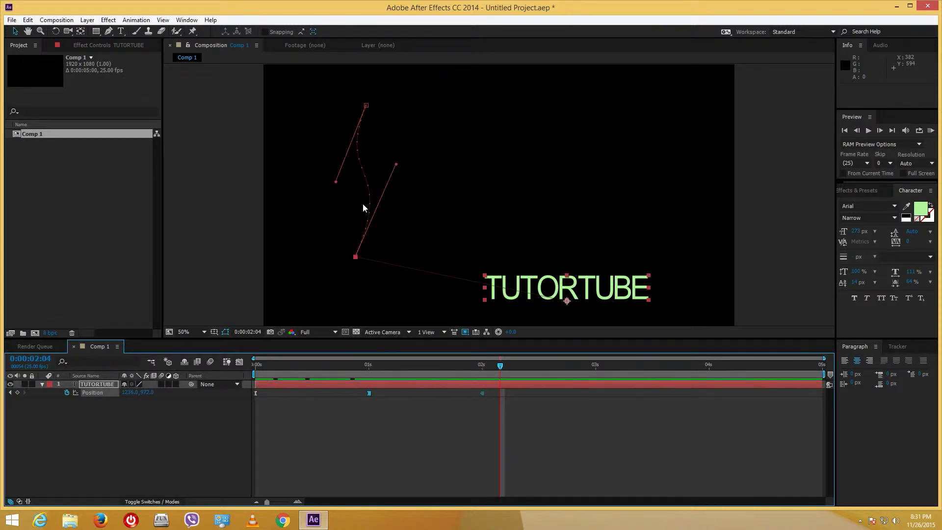
{"action": "right_click", "coordinate": [481, 393]}
{"action": "mouse_move", "coordinate": [539, 386]}
{"action": "left_click", "coordinate": [353, 406]}
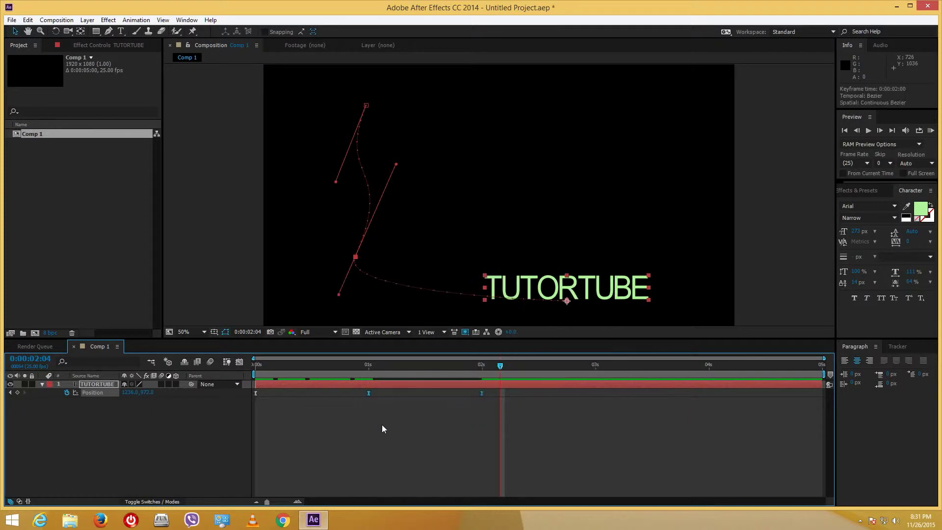
{"action": "left_click", "coordinate": [379, 427]}
{"action": "left_click_drag", "start_coordinate": [414, 365], "coordinate": [451, 366]}
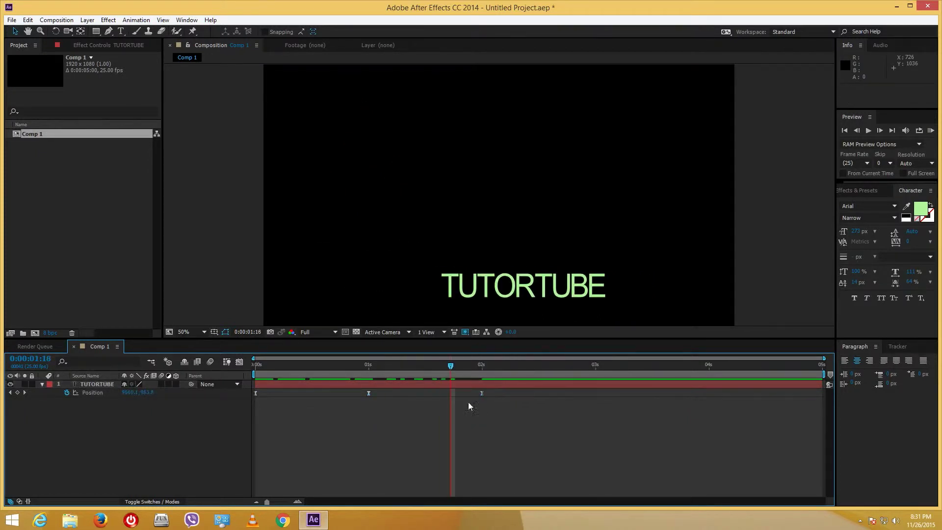
{"action": "left_click_drag", "start_coordinate": [514, 419], "coordinate": [253, 395]}
{"action": "right_click", "coordinate": [368, 394]}
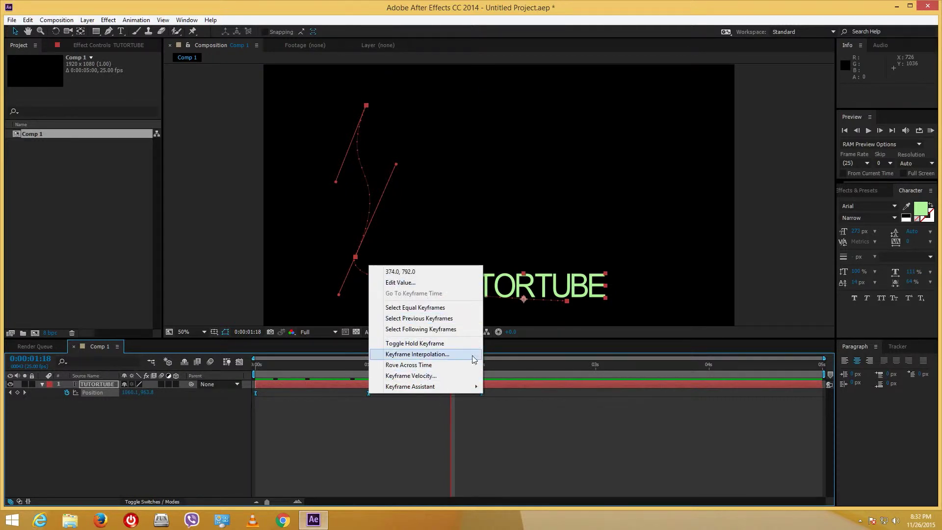
{"action": "left_click", "coordinate": [558, 424]}
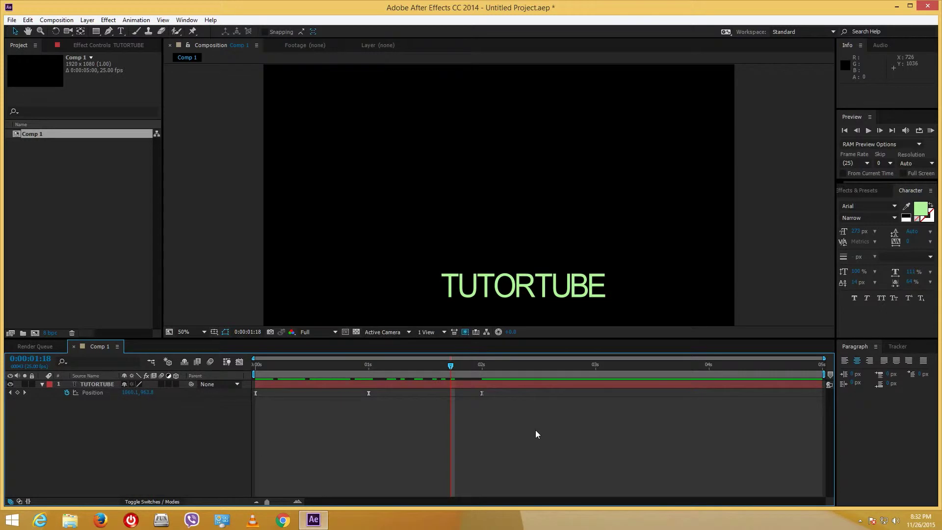
{"action": "left_click_drag", "start_coordinate": [524, 429], "coordinate": [154, 392]}
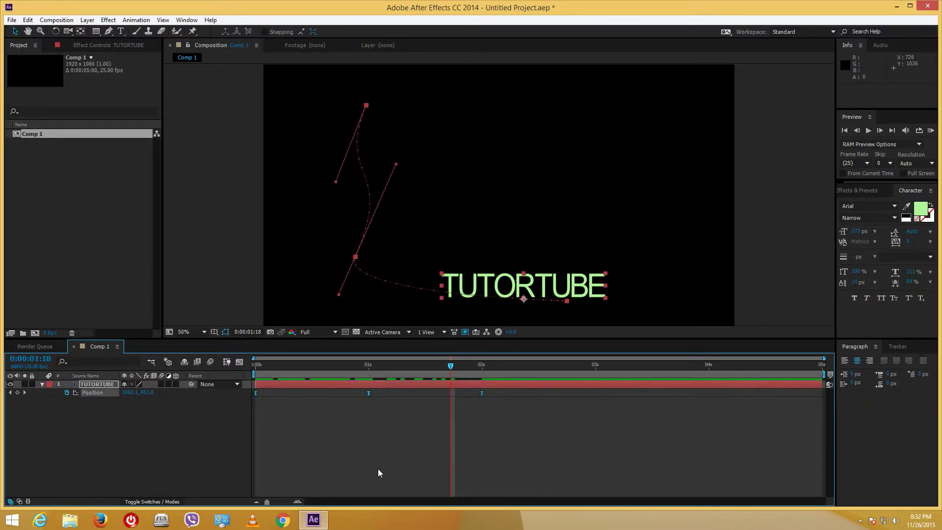
{"action": "left_click", "coordinate": [338, 442]}
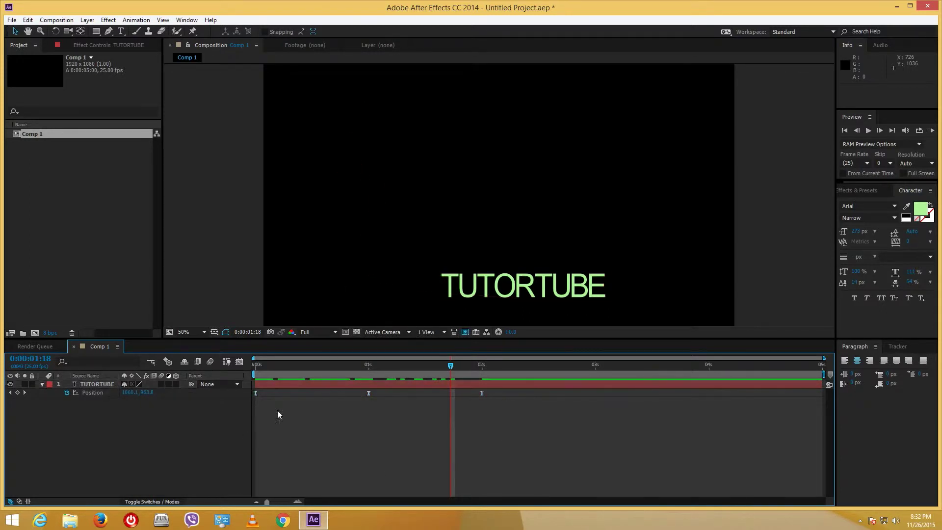
- Show the TUTORTUBE layer's Position curves in the Graph Editor and select the curve segment between 0 and 1 second
{"action": "left_click", "coordinate": [236, 364]}
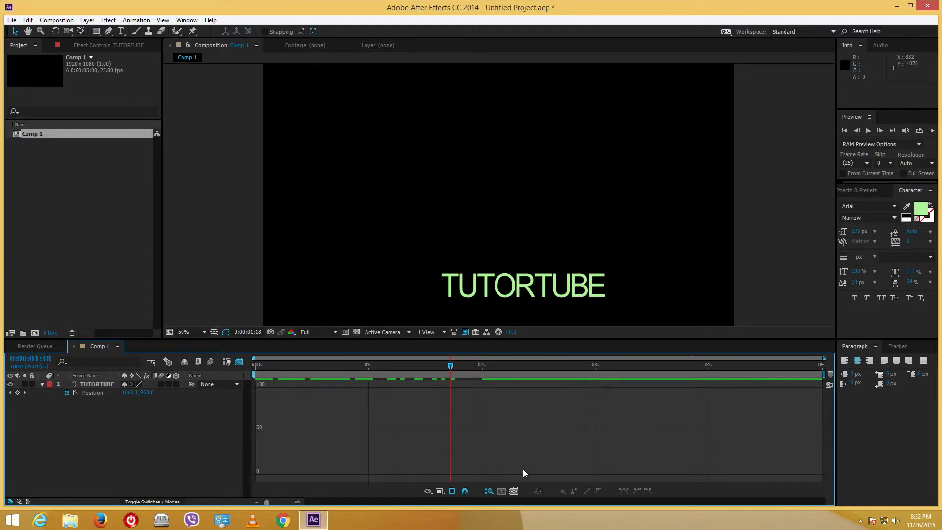
{"action": "left_click", "coordinate": [543, 289]}
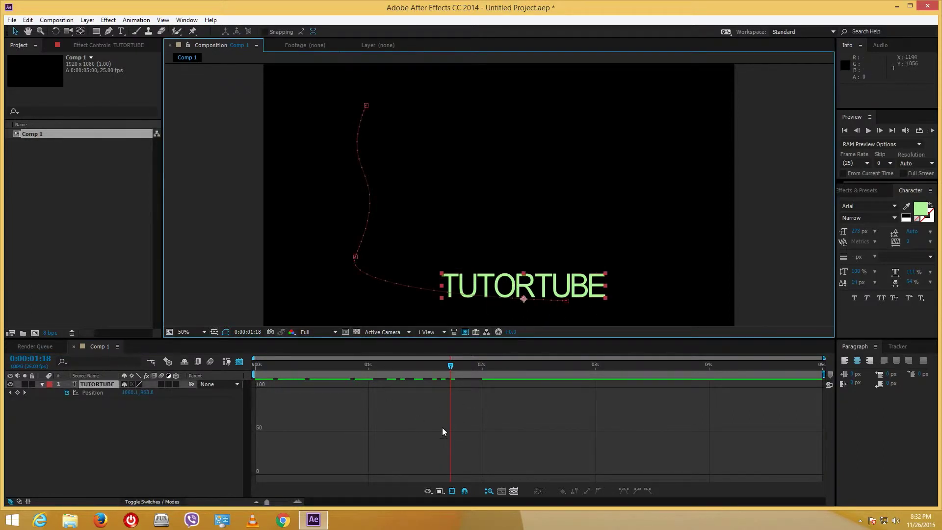
{"action": "left_click", "coordinate": [90, 393]}
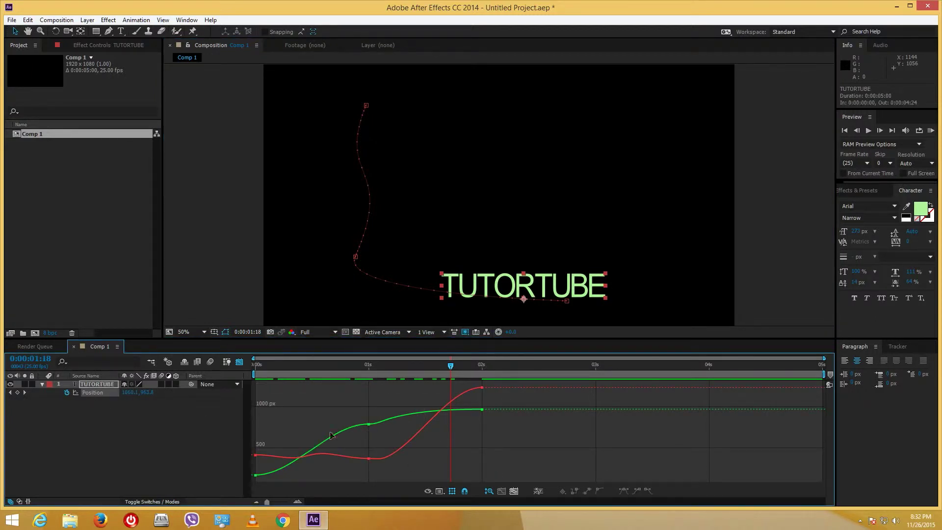
{"action": "left_click", "coordinate": [264, 459]}
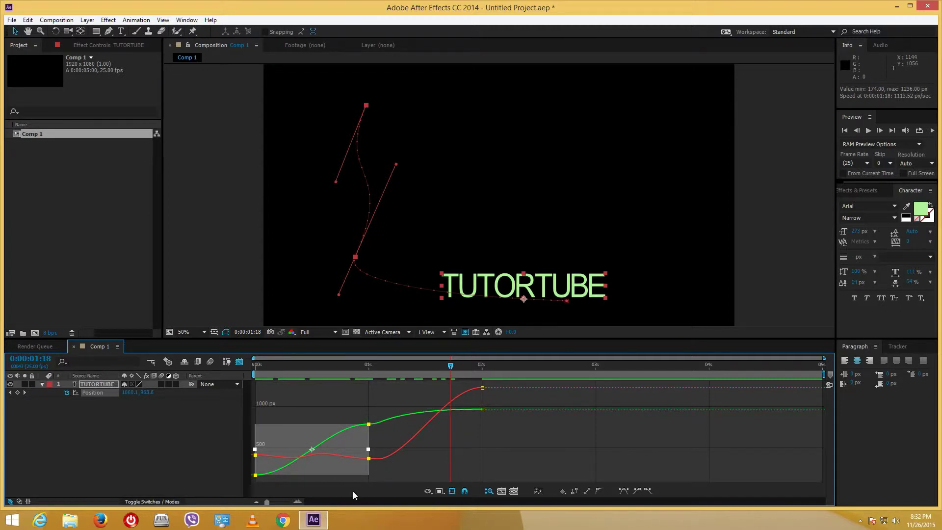
- Separate the Position dimensions and move the middle Y Position keyframe to 0:00:00:21 at about 786 px in the graph
{"action": "left_click", "coordinate": [538, 490]}
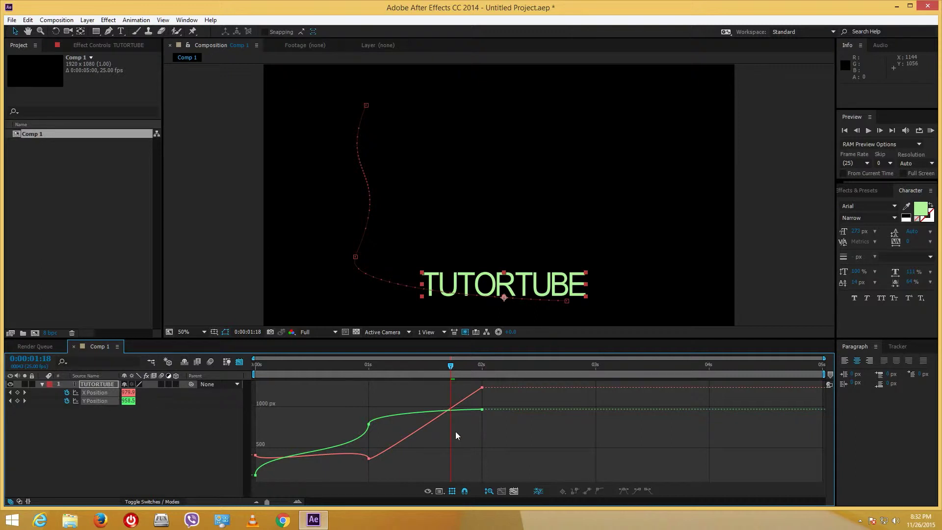
{"action": "left_click", "coordinate": [370, 424]}
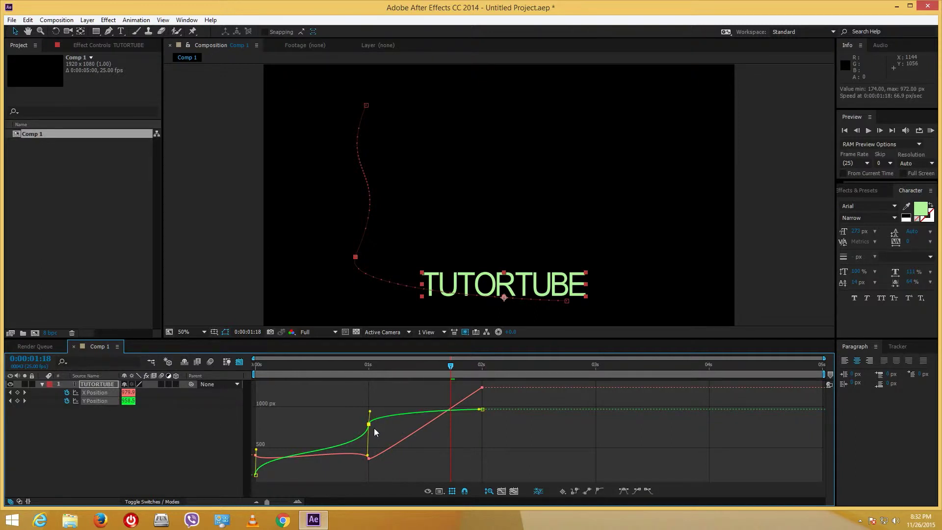
{"action": "left_click", "coordinate": [369, 460]}
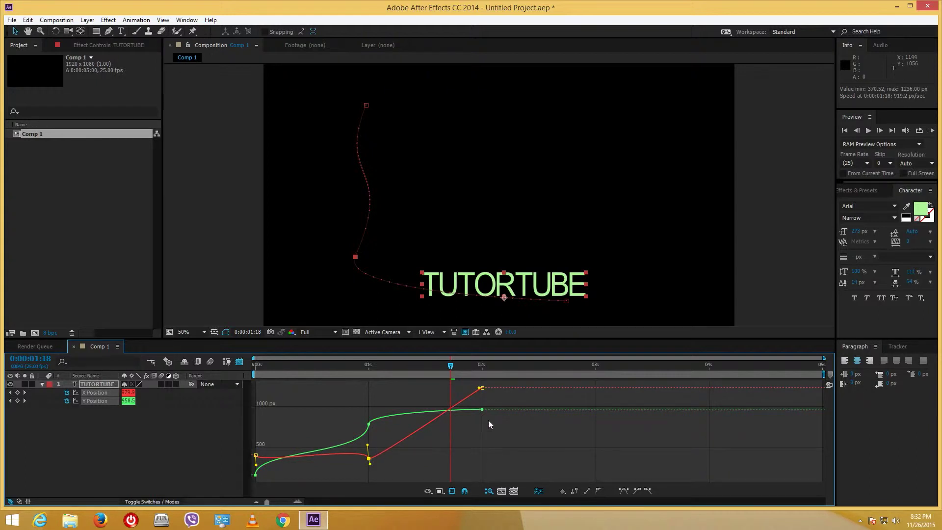
{"action": "left_click_drag", "start_coordinate": [371, 423], "coordinate": [350, 425]}
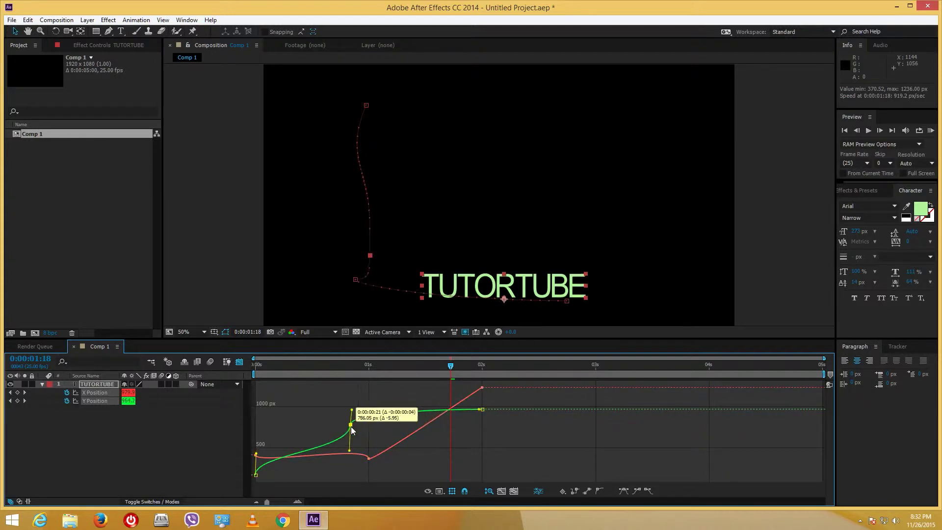
- Close the Graph Editor, delete all X Position and Y Position keyframes, and return to the start of the composition
{"action": "left_click", "coordinate": [133, 427]}
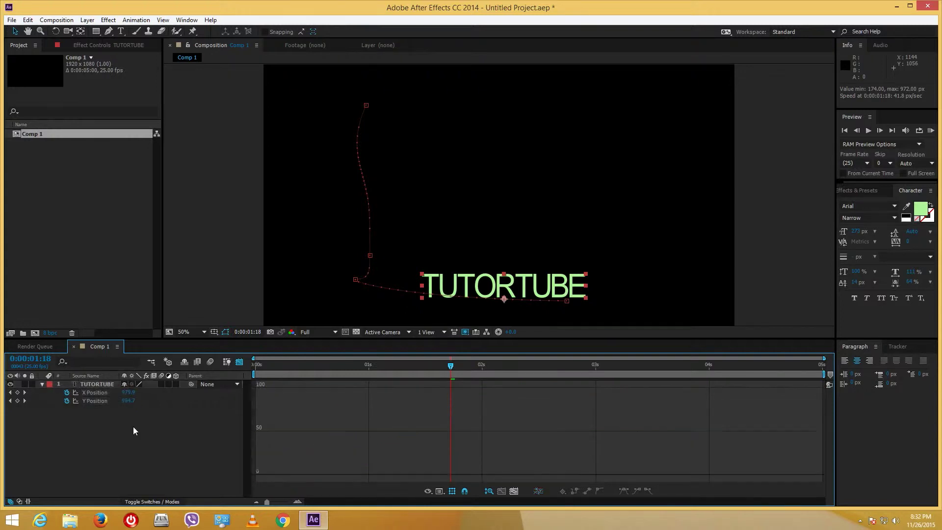
{"action": "left_click", "coordinate": [491, 293]}
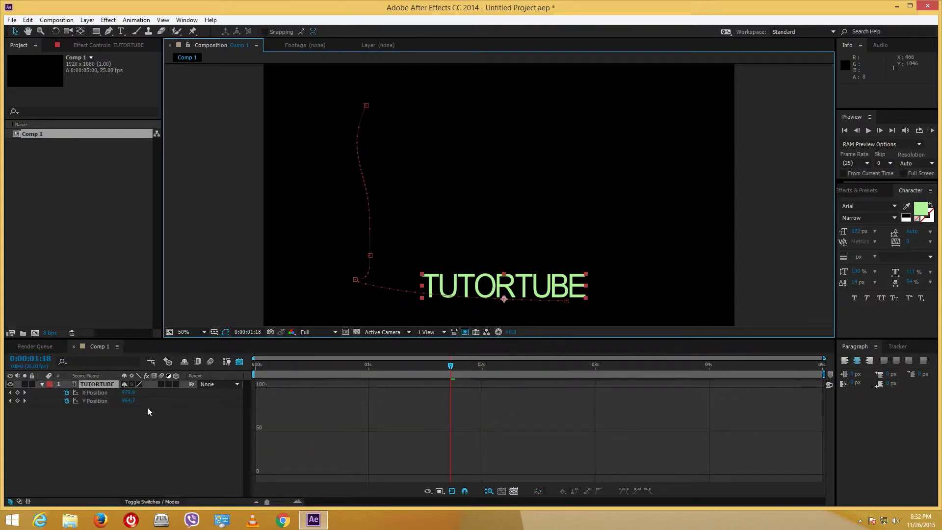
{"action": "left_click", "coordinate": [238, 363]}
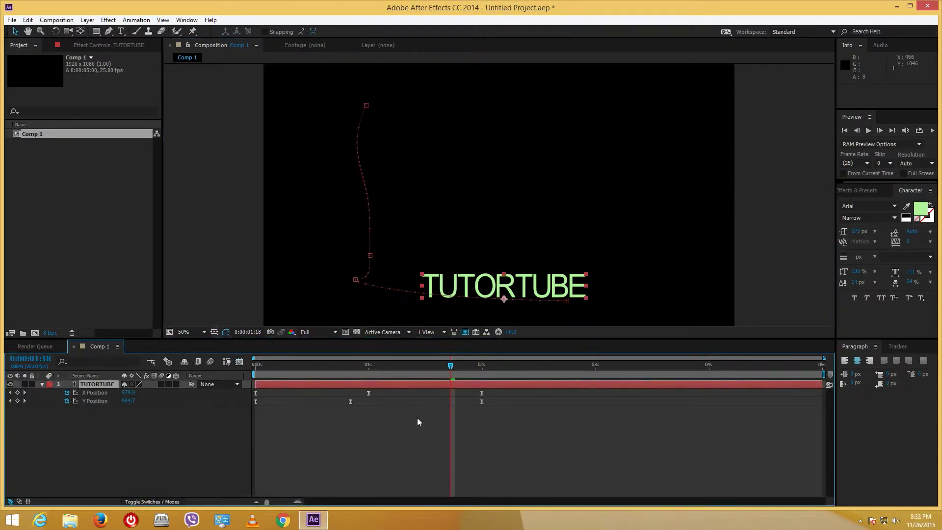
{"action": "left_click_drag", "start_coordinate": [542, 454], "coordinate": [229, 390]}
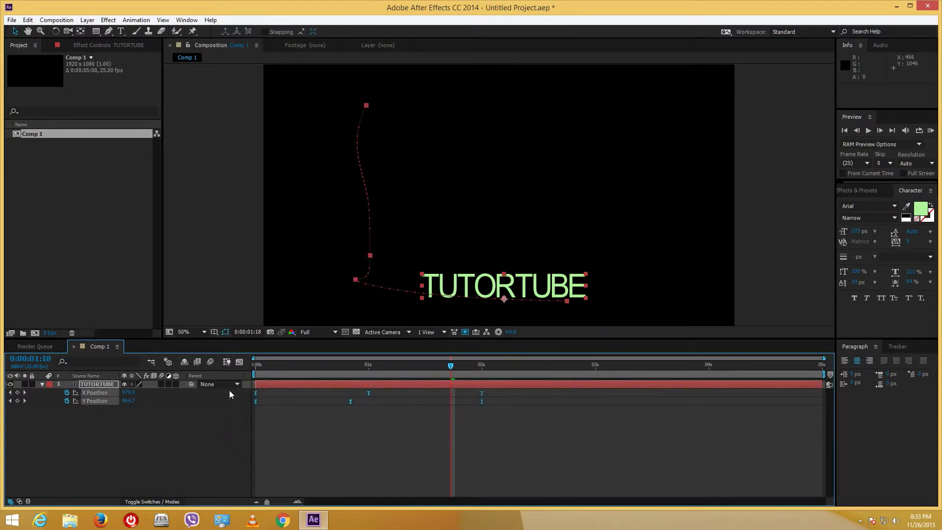
{"action": "key", "text": "Delete"}
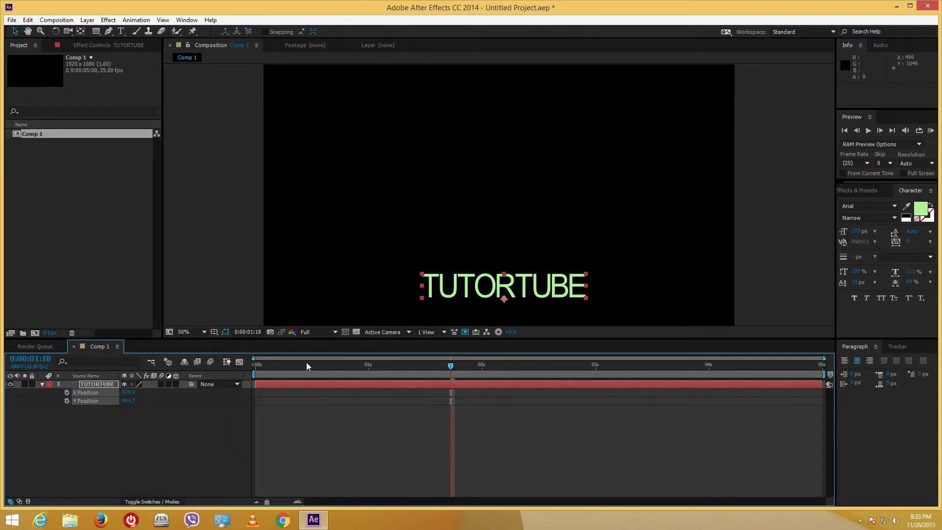
{"action": "key", "text": "Home"}
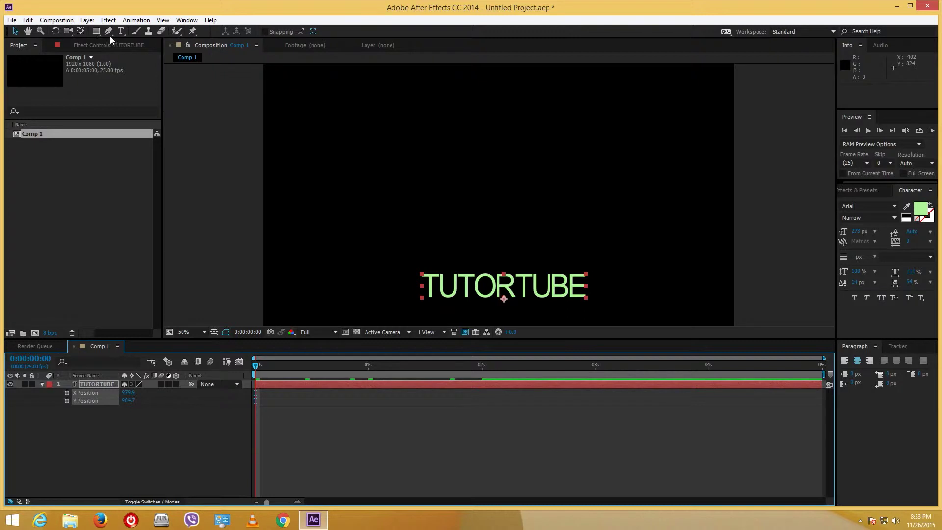
- Keyframe X Position and Y Position of the TUTORTUBE layer one second apart and shift the keyframes to 0:00:01:14 and 0:00:02:14
{"action": "left_click", "coordinate": [67, 393]}
{"action": "left_click", "coordinate": [67, 400]}
{"action": "left_click", "coordinate": [369, 367]}
{"action": "left_click", "coordinate": [17, 392]}
{"action": "left_click", "coordinate": [17, 400]}
{"action": "left_click_drag", "start_coordinate": [411, 418], "coordinate": [379, 399]}
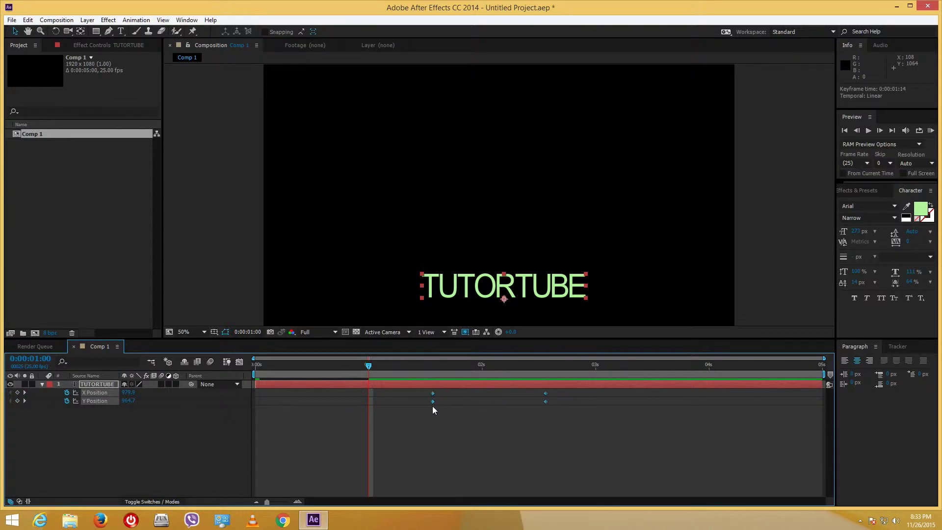
{"action": "left_click", "coordinate": [441, 450]}
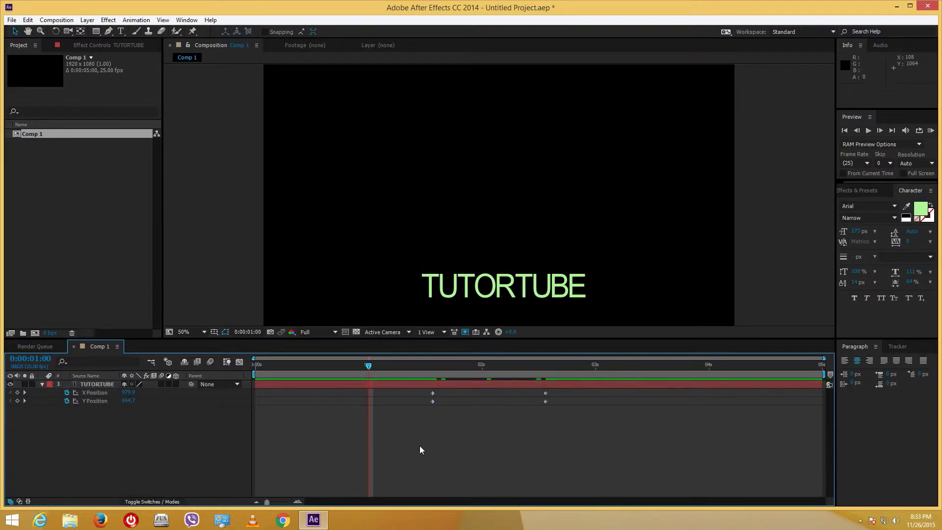
- Open the Graph Editor and show the X Position and Y Position curves of the TUTORTUBE layer together
{"action": "left_click", "coordinate": [240, 363]}
{"action": "left_click", "coordinate": [93, 390]}
{"action": "left_click", "coordinate": [101, 402]}
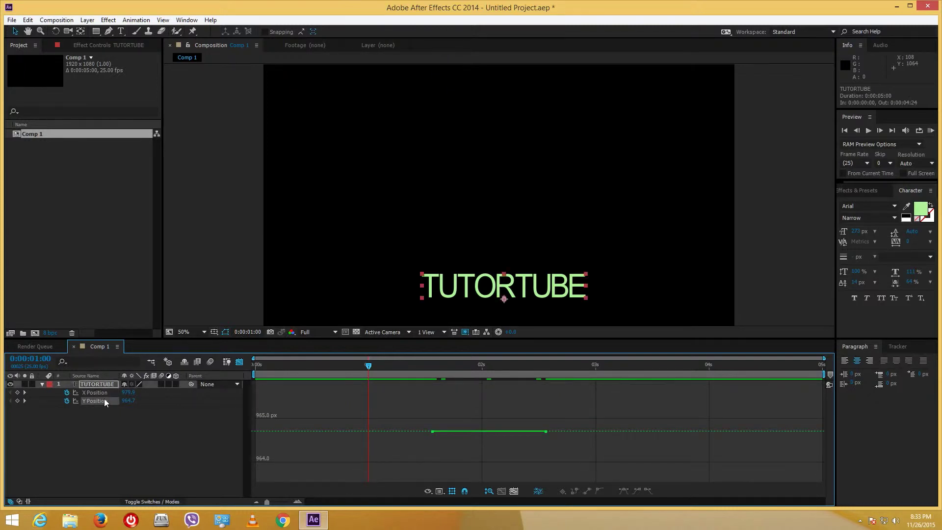
{"action": "left_click", "coordinate": [102, 393], "text": "shift"}
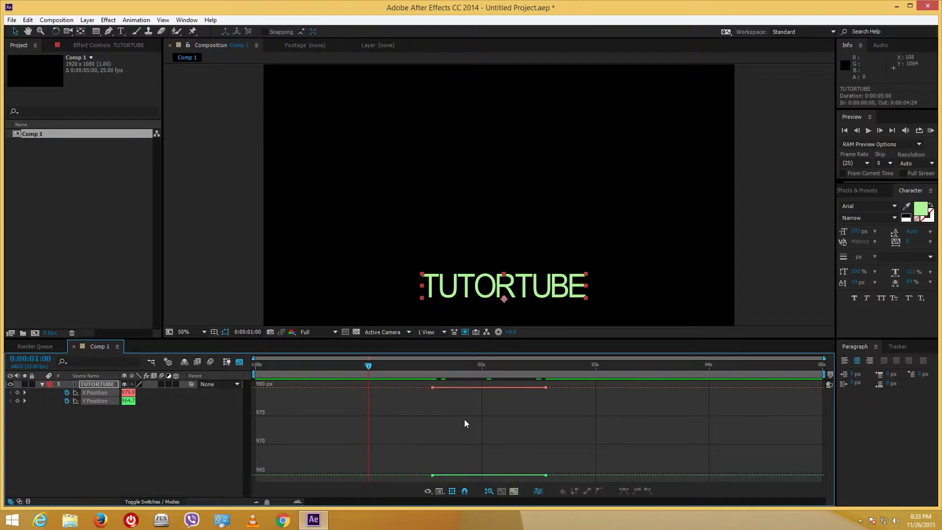
- At 0:00:02:14, move the TUTORTUBE text to the upper right of the composition, at about 1454, 381
{"action": "left_click_drag", "start_coordinate": [405, 364], "coordinate": [563, 382]}
{"action": "left_click_drag", "start_coordinate": [550, 293], "coordinate": [552, 136]}
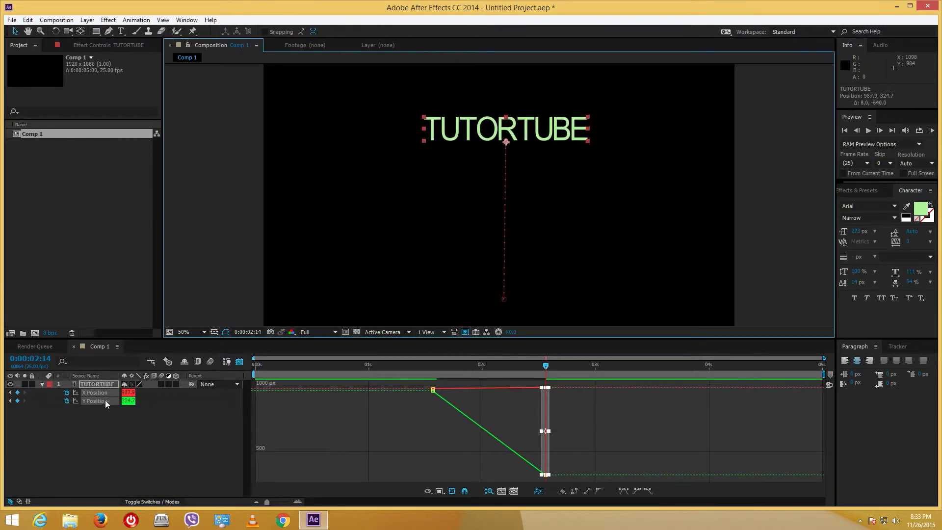
{"action": "left_click_drag", "start_coordinate": [556, 130], "coordinate": [656, 128]}
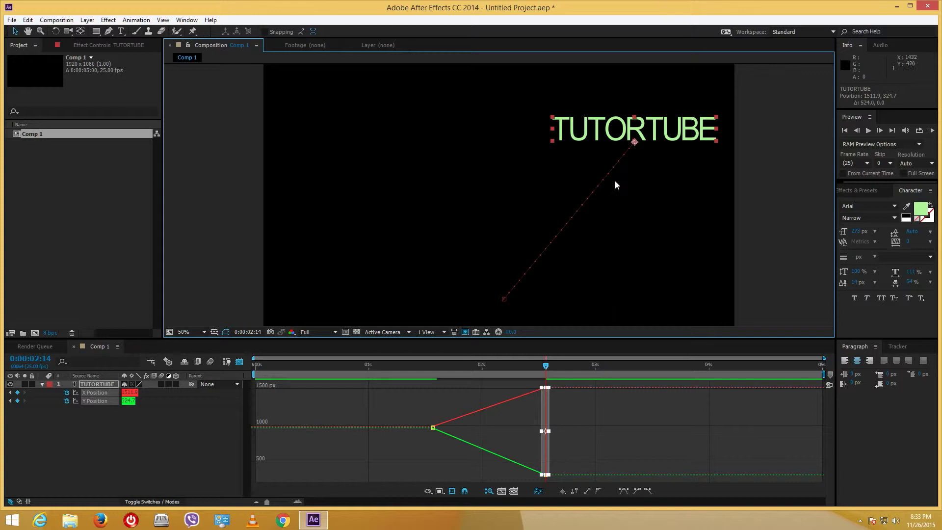
{"action": "left_click_drag", "start_coordinate": [681, 133], "coordinate": [666, 147]}
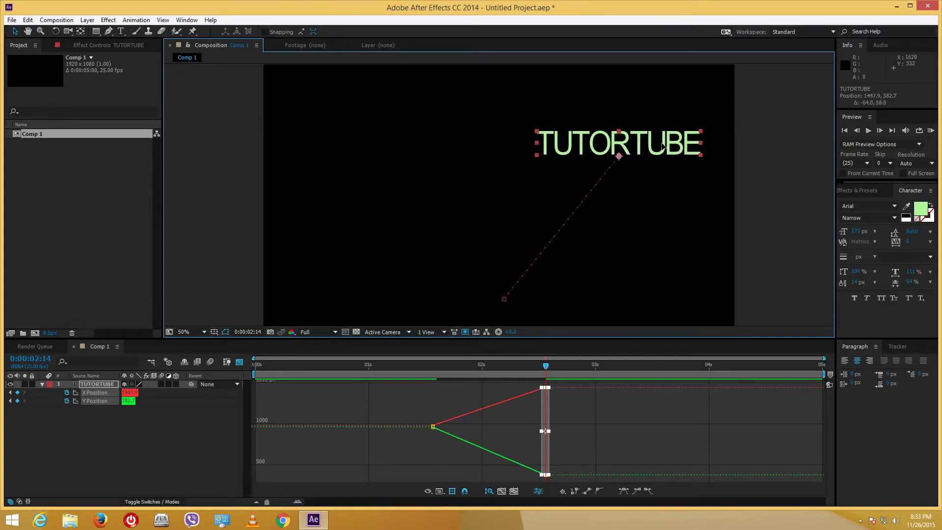
- Review the motion from 0:00:01:14, and at 0:00:02:13 raise the TUTORTUBE text to about 1453, 252
{"action": "mouse_move", "coordinate": [500, 405]}
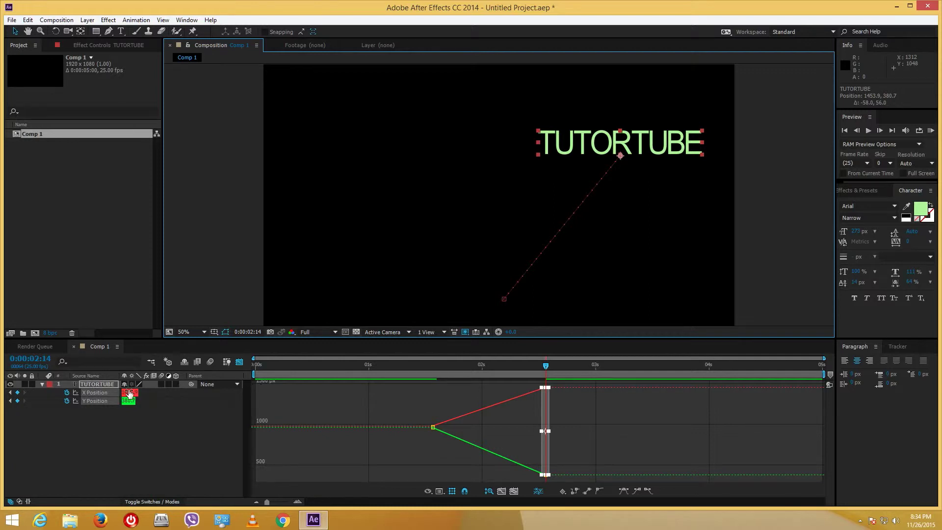
{"action": "left_click_drag", "start_coordinate": [479, 366], "coordinate": [433, 369]}
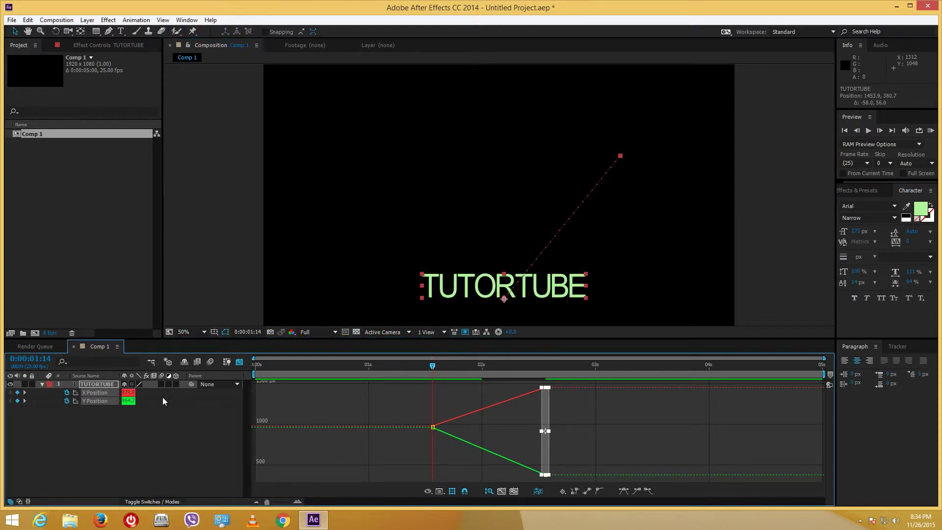
{"action": "left_click_drag", "start_coordinate": [432, 370], "coordinate": [544, 372]}
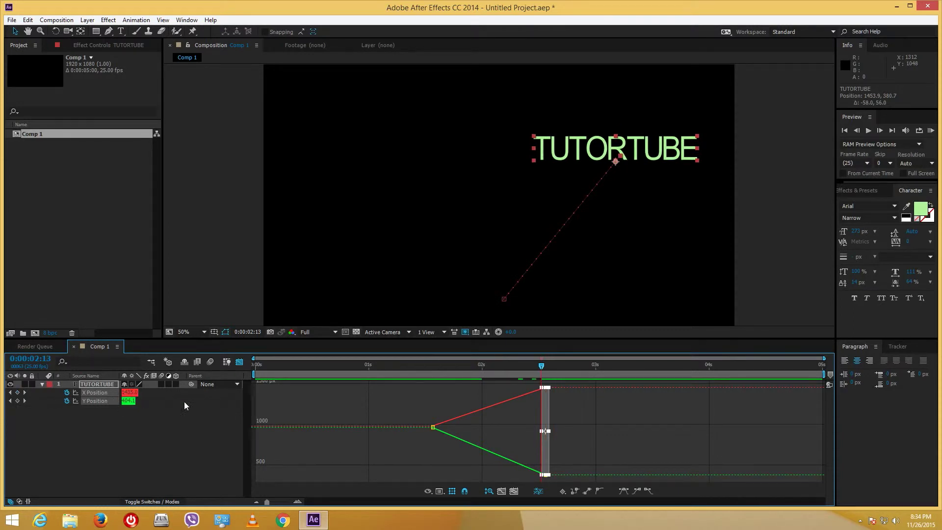
{"action": "left_click_drag", "start_coordinate": [649, 167], "coordinate": [653, 129]}
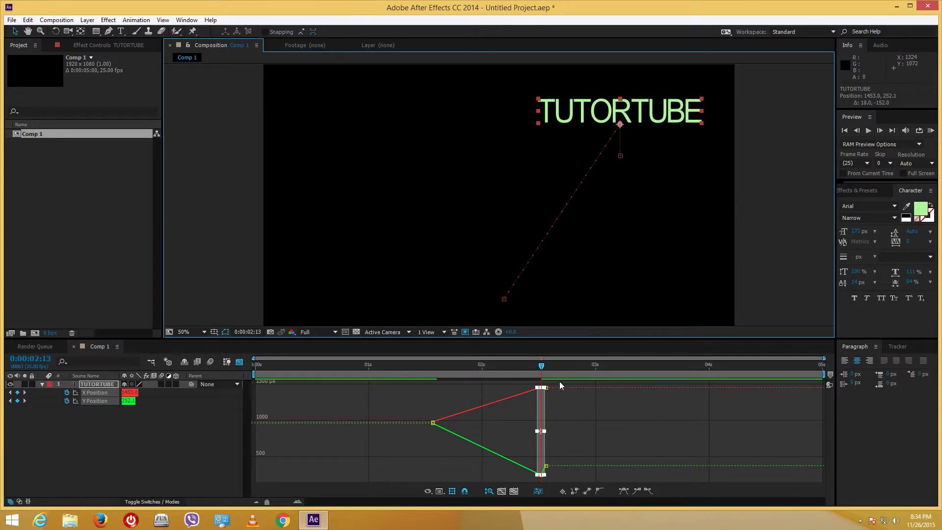
{"action": "left_click", "coordinate": [583, 416]}
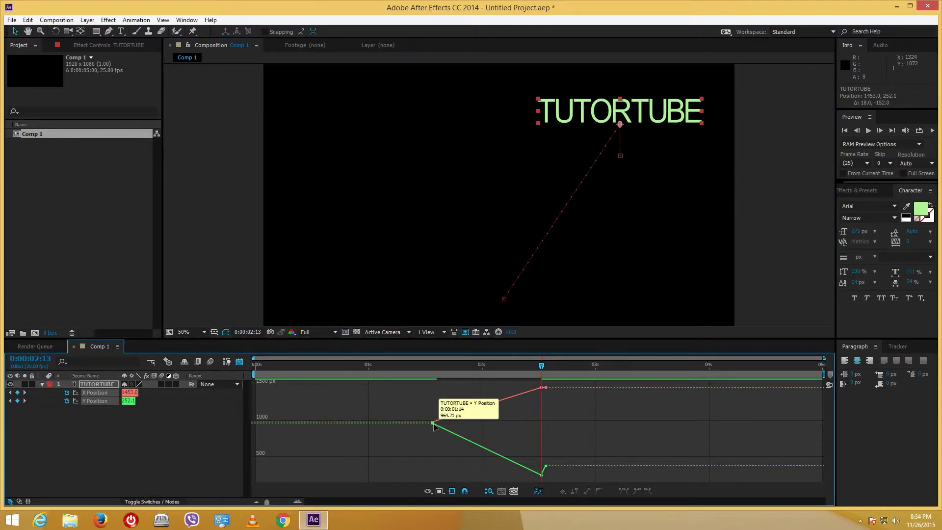
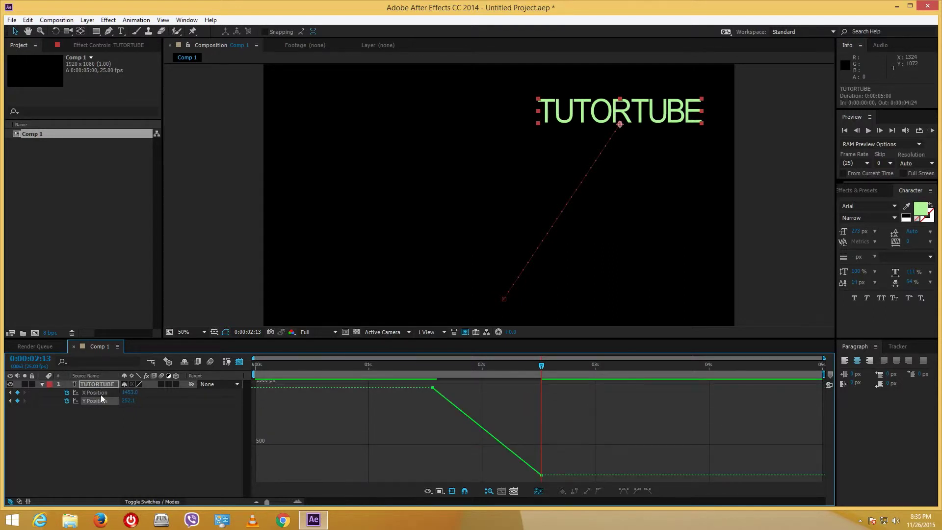
- Show both Position curves and apply Easy Ease to all X Position and Y Position keyframes through the Keyframe Assistant
{"action": "left_click", "coordinate": [101, 394], "text": "shift"}
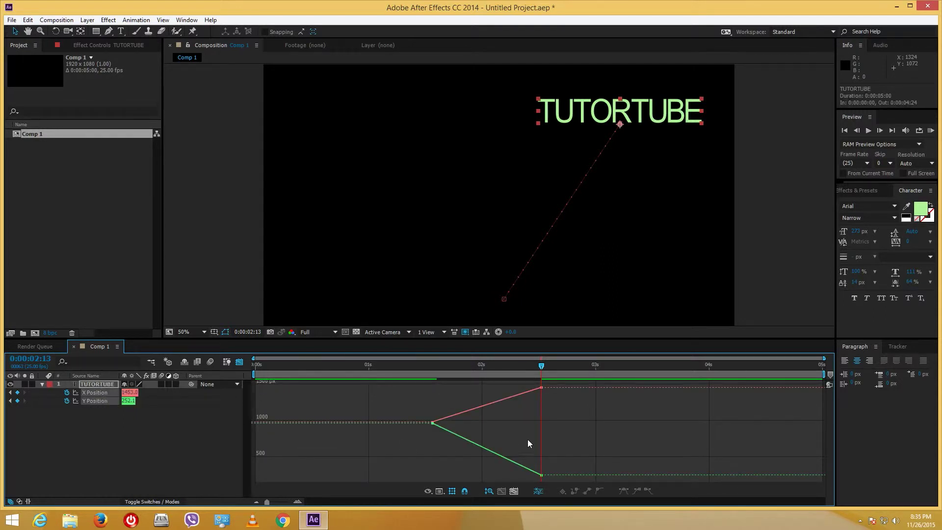
{"action": "left_click_drag", "start_coordinate": [567, 478], "coordinate": [394, 421]}
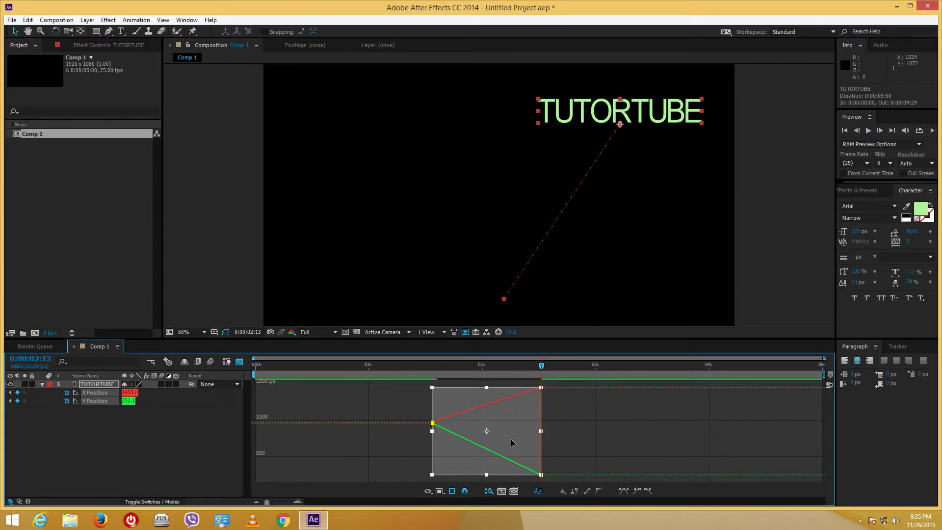
{"action": "left_click", "coordinate": [565, 492]}
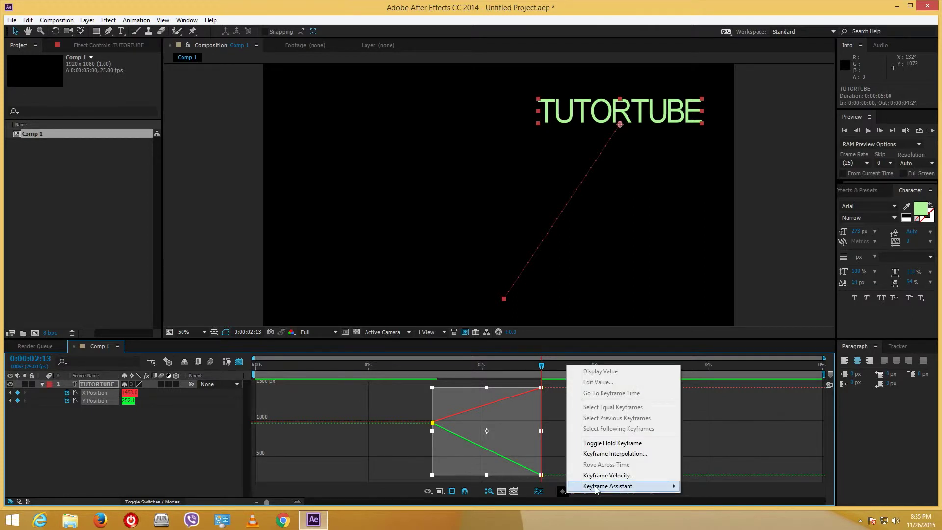
{"action": "mouse_move", "coordinate": [594, 483]}
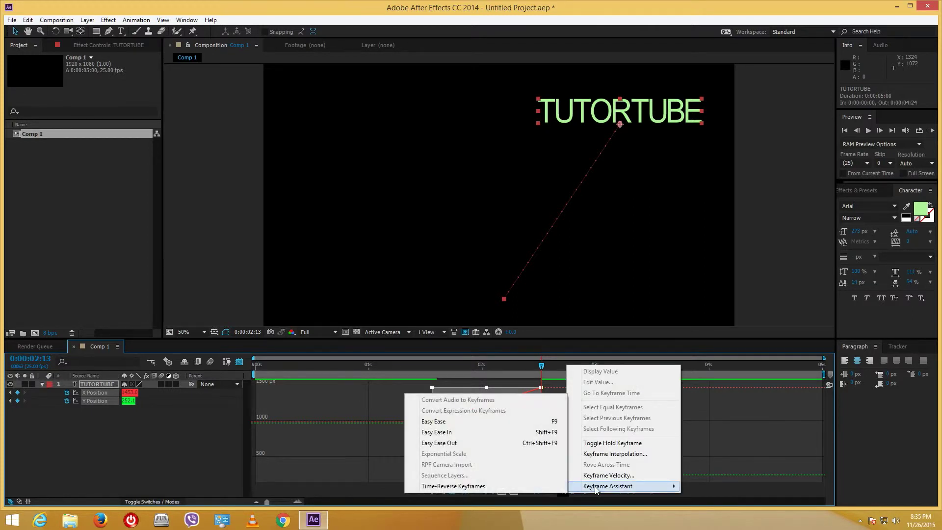
{"action": "left_click", "coordinate": [483, 424]}
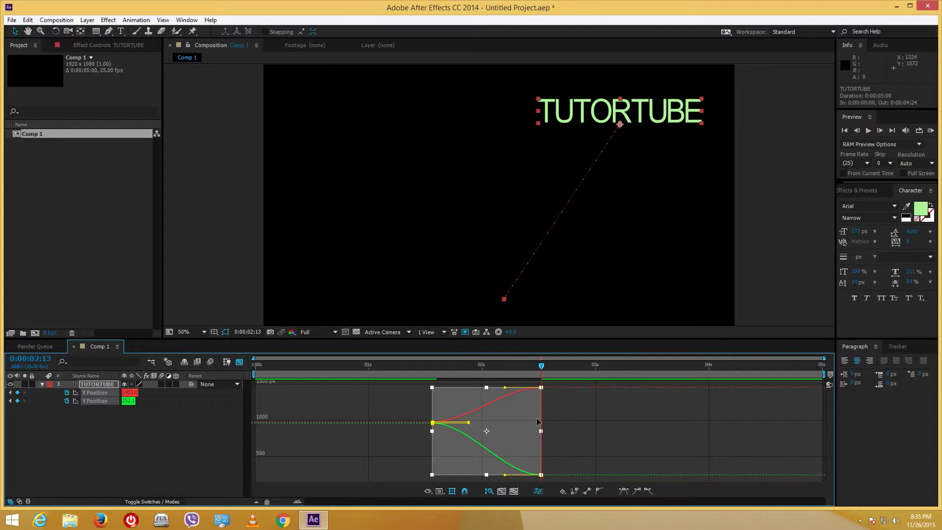
{"action": "left_click", "coordinate": [596, 415]}
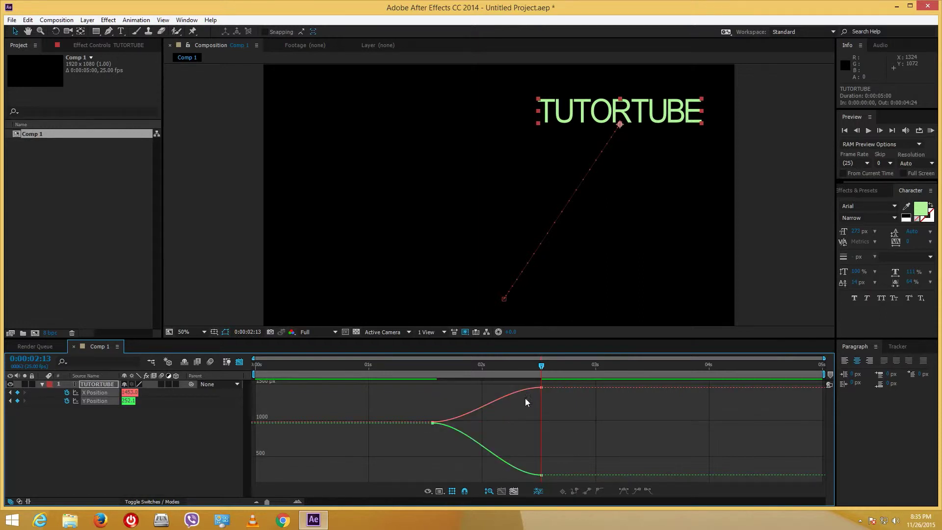
- Select the X Position keyframe at 0:00:02:13, recombine the Position dimensions, and separate them again
{"action": "left_click", "coordinate": [540, 388]}
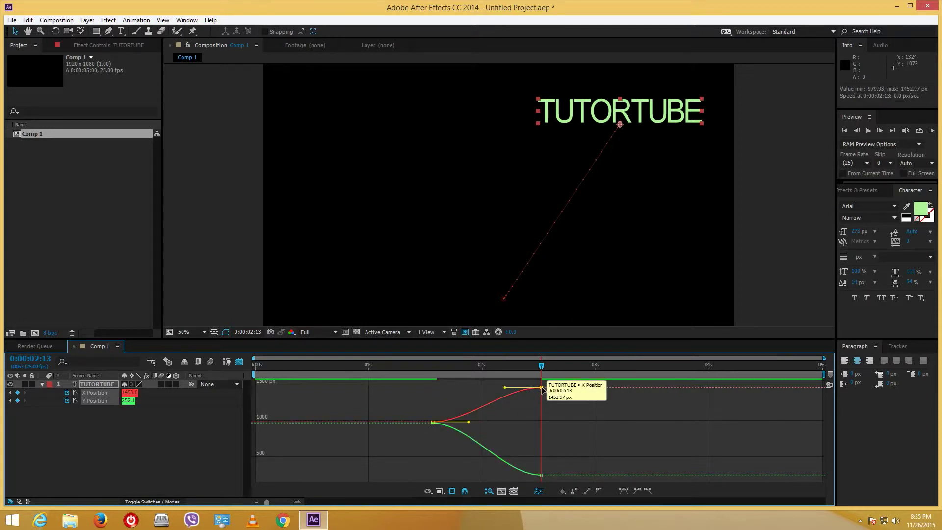
{"action": "left_click", "coordinate": [540, 490]}
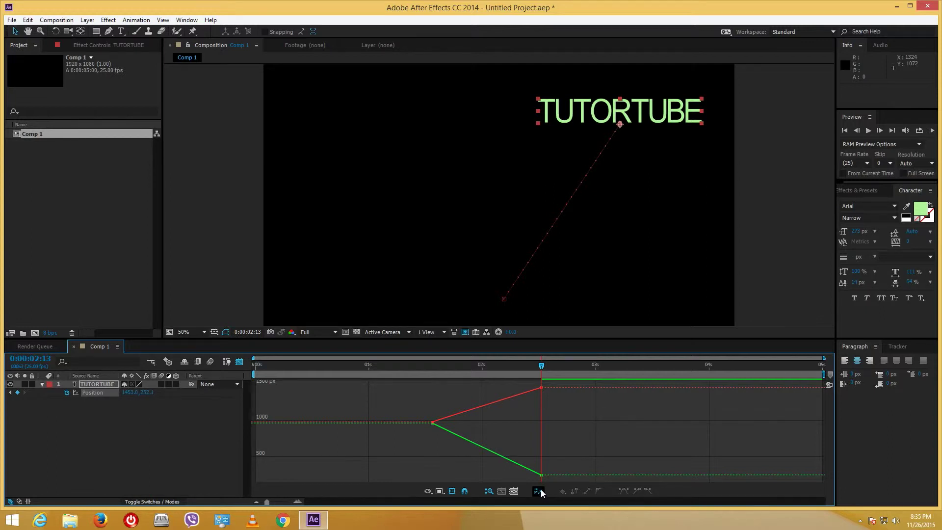
{"action": "left_click", "coordinate": [541, 490]}
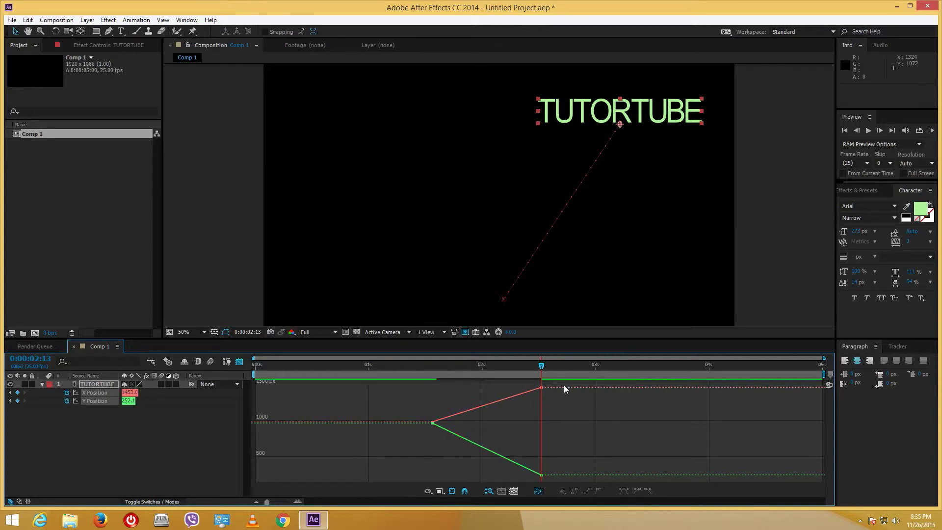
- Select all X and Y Position keyframes in the graph and try Easy Ease and Easy Ease In on them, undoing each
{"action": "left_click_drag", "start_coordinate": [564, 384], "coordinate": [424, 480]}
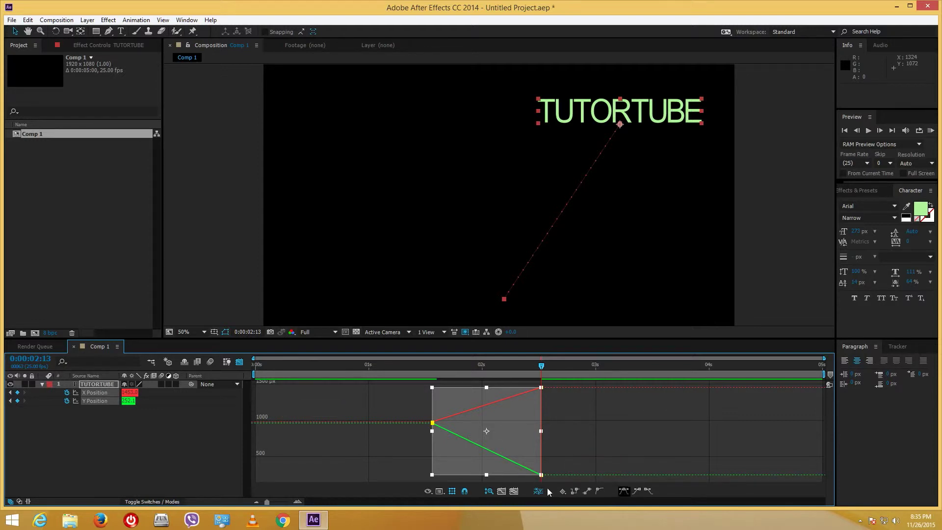
{"action": "right_click", "coordinate": [435, 425]}
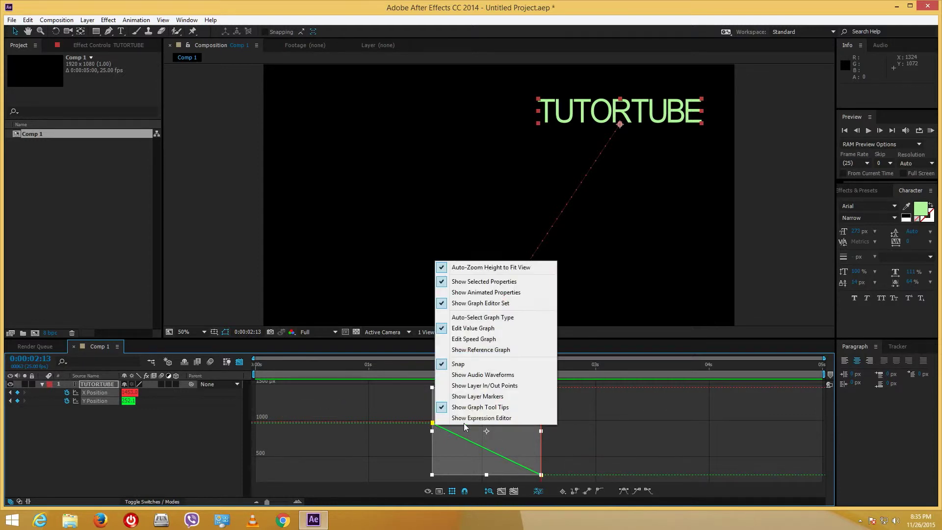
{"action": "right_click", "coordinate": [522, 436]}
{"action": "left_click", "coordinate": [542, 440]}
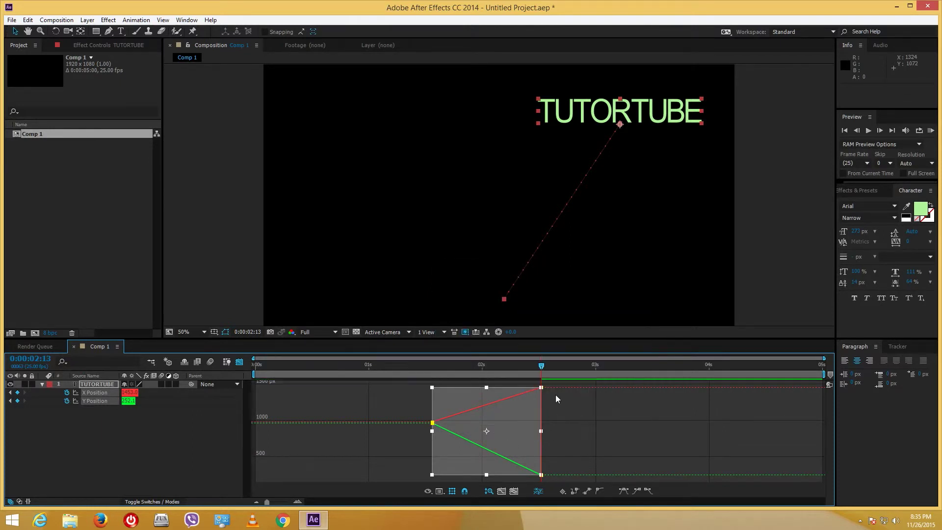
{"action": "left_click", "coordinate": [554, 390]}
{"action": "left_click_drag", "start_coordinate": [553, 383], "coordinate": [404, 461]}
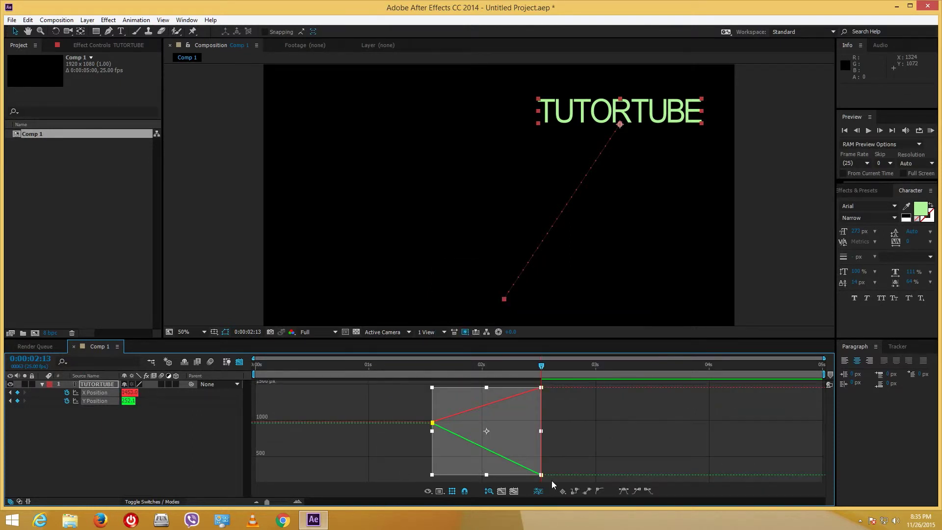
{"action": "left_click", "coordinate": [623, 491]}
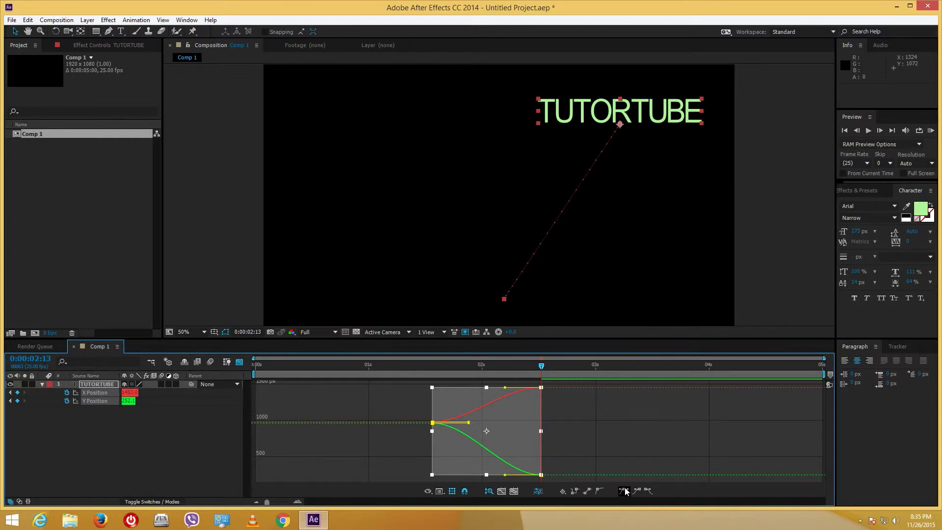
{"action": "key", "text": "ctrl+z"}
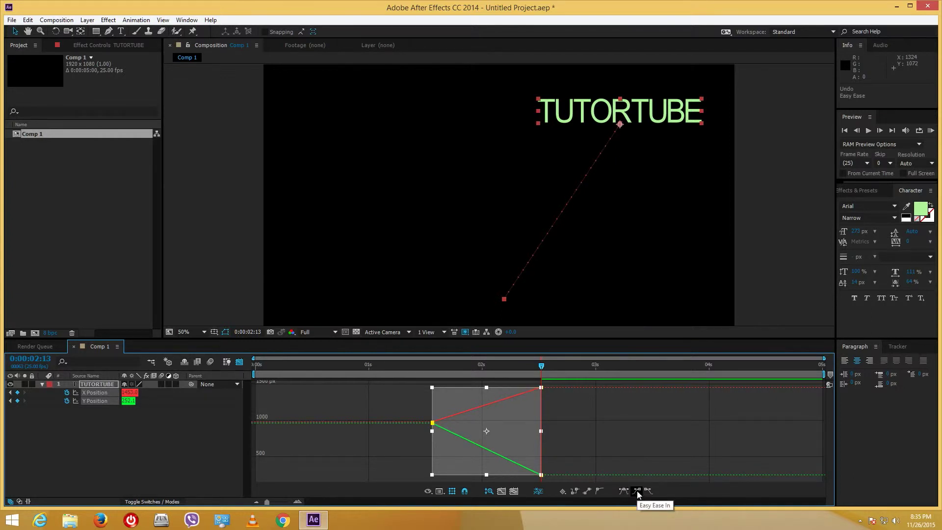
{"action": "left_click", "coordinate": [637, 491]}
{"action": "key", "text": "ctrl+z"}
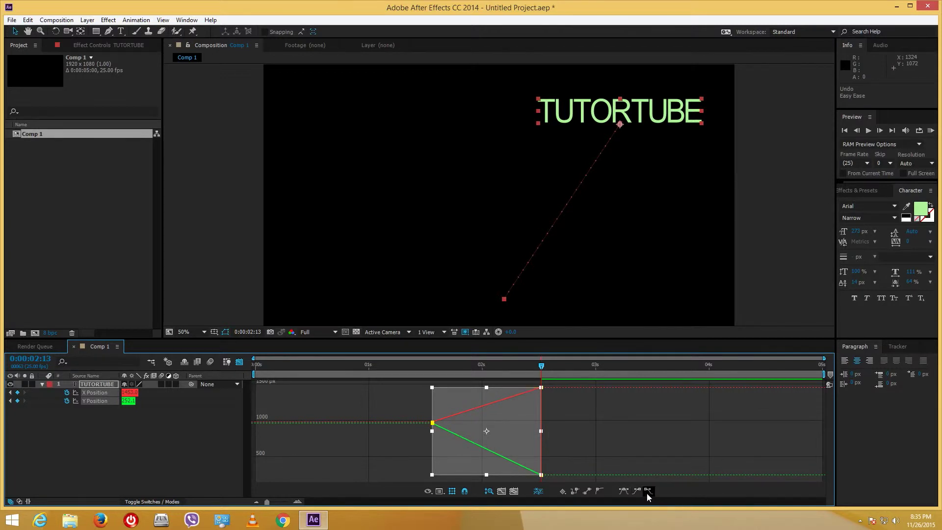
- Apply Easy Ease Out to all X Position and Y Position keyframes between 0:00:01:14 and 0:00:02:13
{"action": "left_click", "coordinate": [646, 491]}
{"action": "key", "text": "ctrl+z"}
{"action": "left_click", "coordinate": [649, 491]}
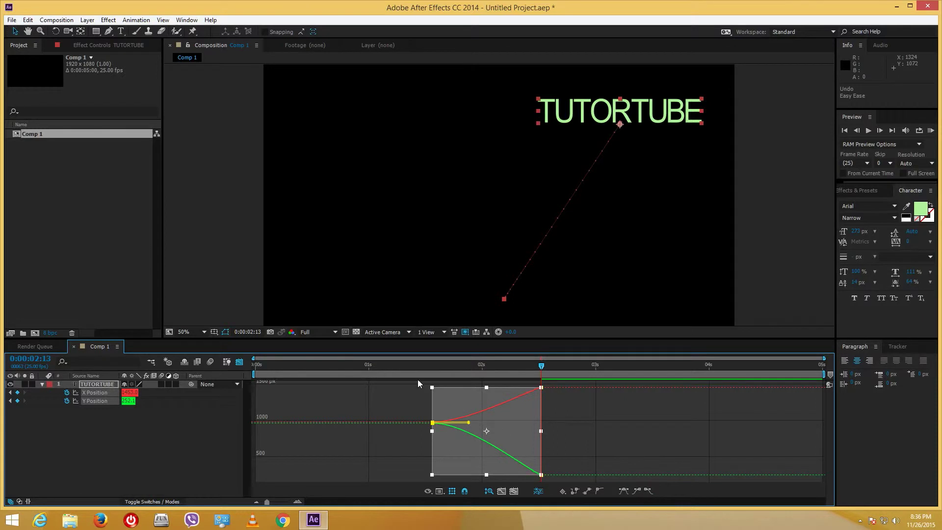
- Preview the TUTORTUBE motion twice from just before the first keyframe, and park the current time at 0:00:02:01
{"action": "left_click_drag", "start_coordinate": [434, 367], "coordinate": [426, 366]}
{"action": "key", "text": "space"}
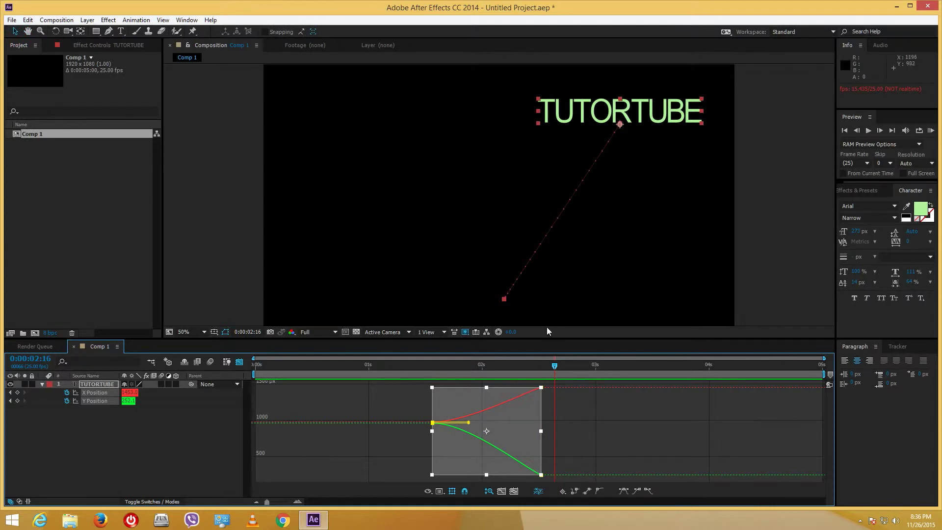
{"action": "left_click", "coordinate": [414, 368]}
{"action": "key", "text": "space"}
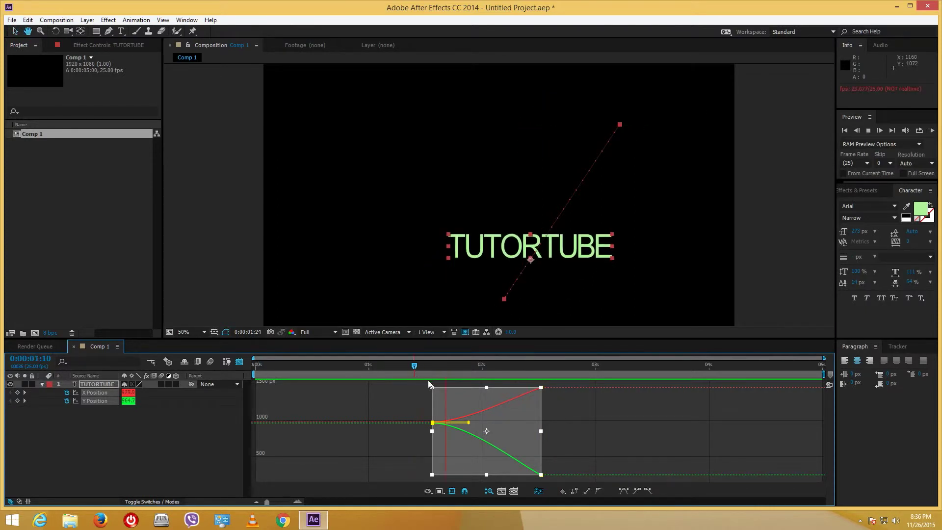
{"action": "key", "text": "space"}
{"action": "left_click", "coordinate": [487, 366]}
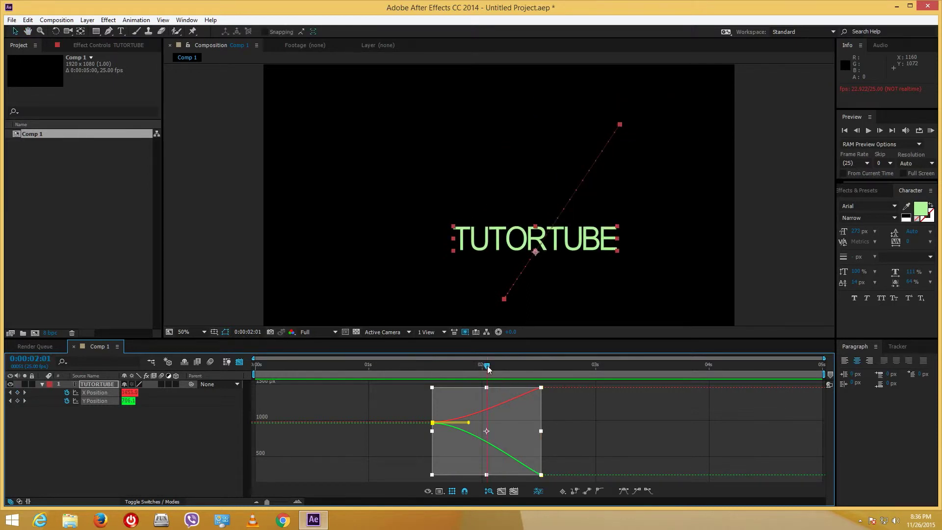
- Select all X Position and Y Position keyframes in the graph and apply Easy Ease In to them
{"action": "left_click_drag", "start_coordinate": [564, 383], "coordinate": [410, 490]}
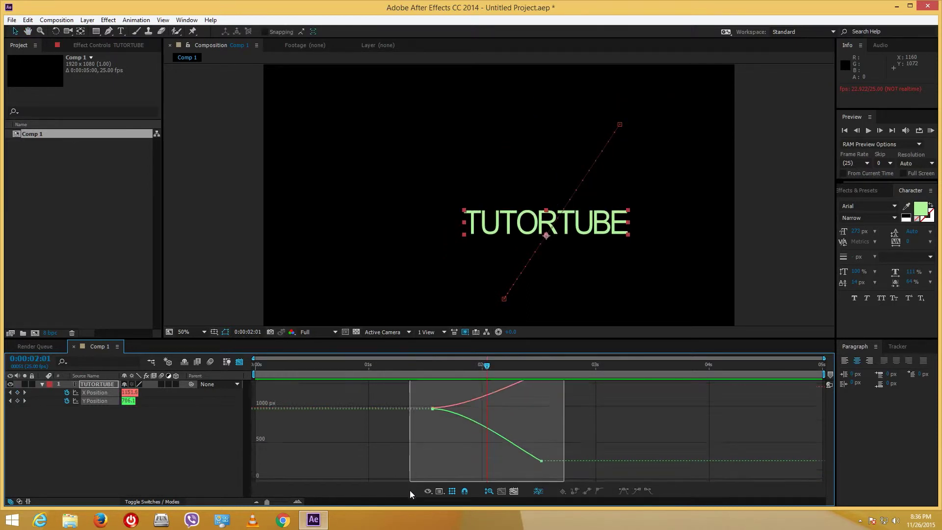
{"action": "left_click", "coordinate": [637, 491]}
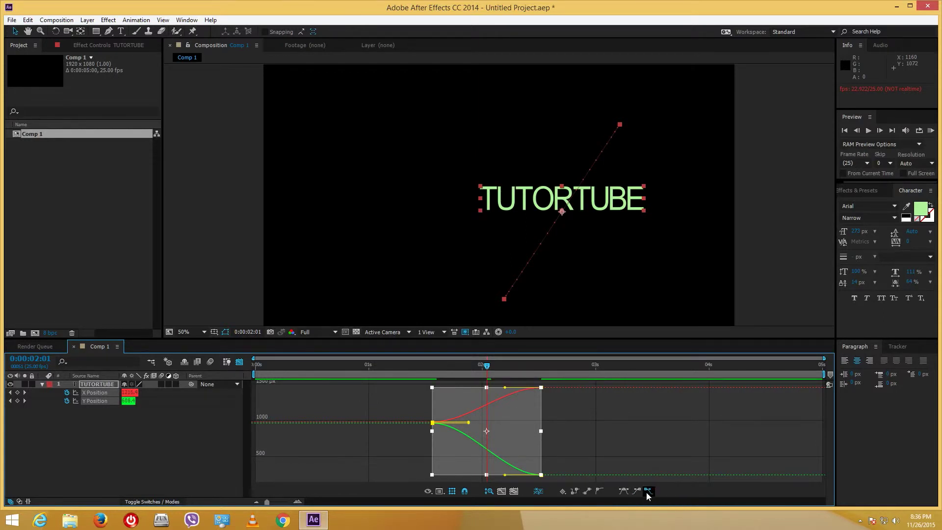
- Try Easy Ease Out and Easy Ease In on the selected keyframes, resetting them to Linear before each, and preview the Easy Ease In motion
{"action": "left_click", "coordinate": [588, 490]}
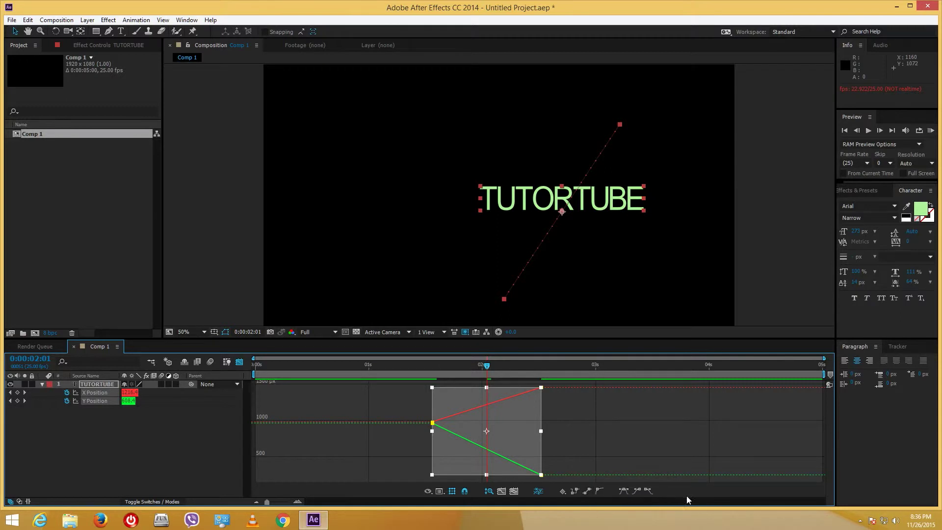
{"action": "left_click", "coordinate": [649, 491]}
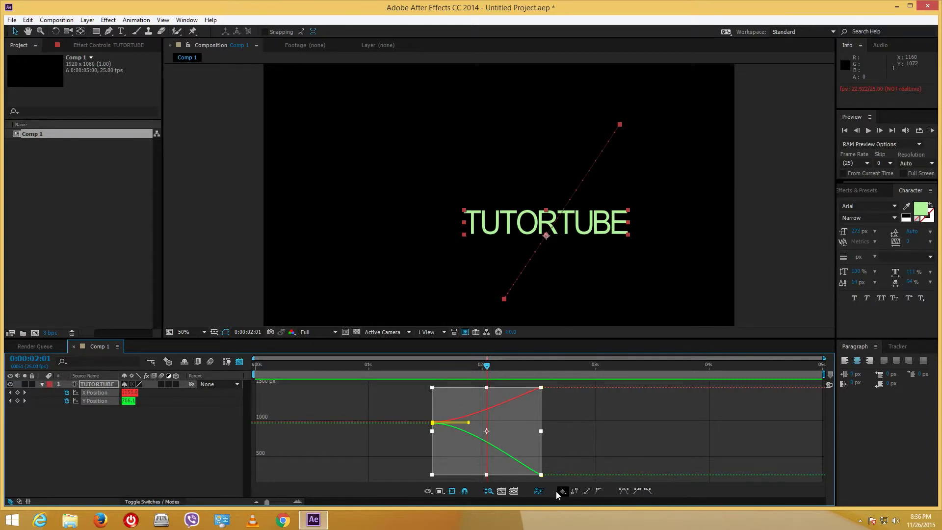
{"action": "left_click", "coordinate": [586, 490]}
{"action": "left_click", "coordinate": [636, 490]}
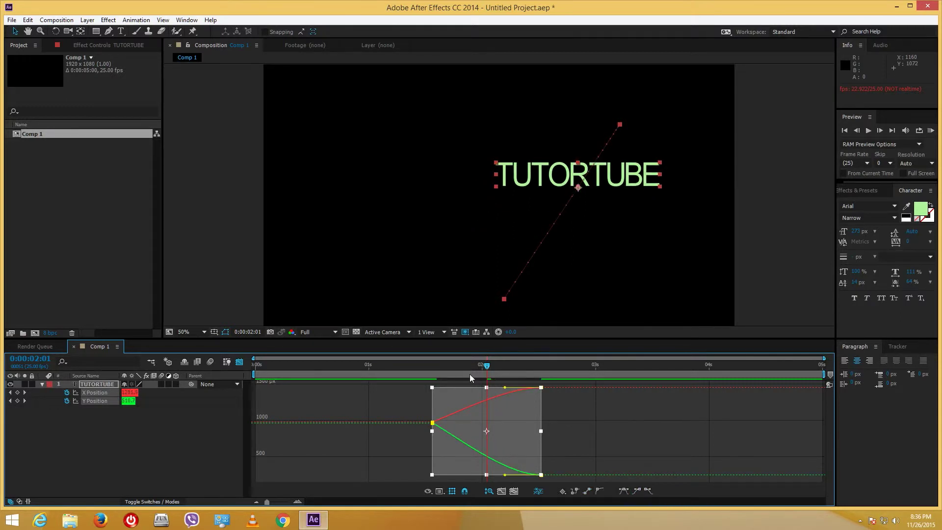
{"action": "key", "text": "space"}
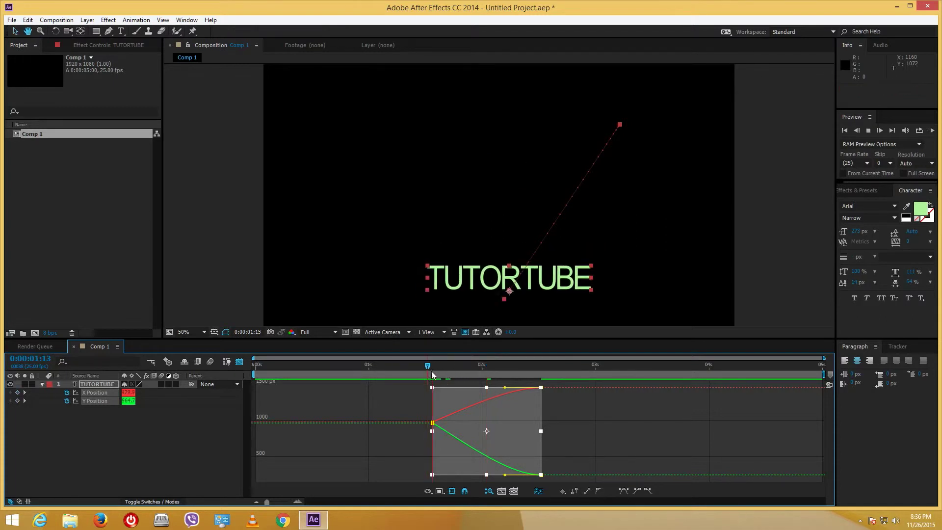
{"action": "key", "text": "space"}
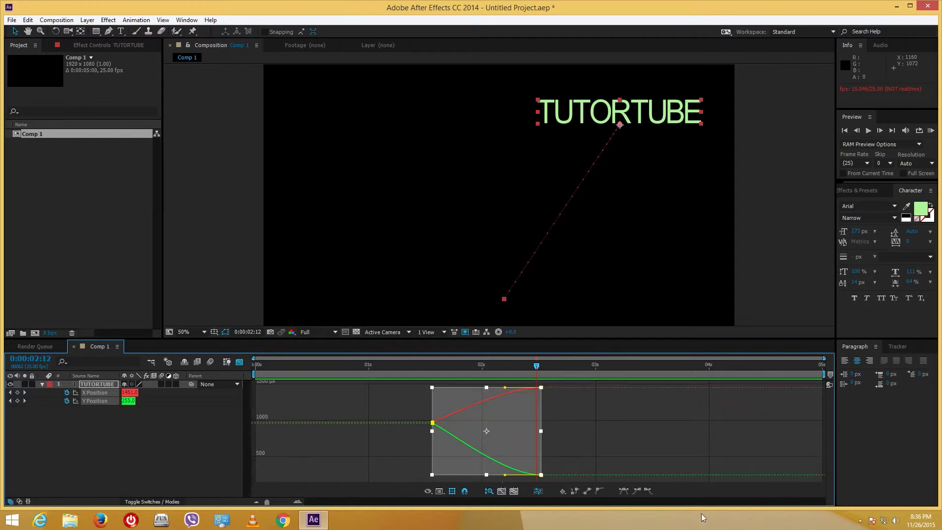
- Apply Easy Ease to all X and Y Position keyframes, deselect them, and set the current time to 0:00:01:20
{"action": "left_click", "coordinate": [625, 491]}
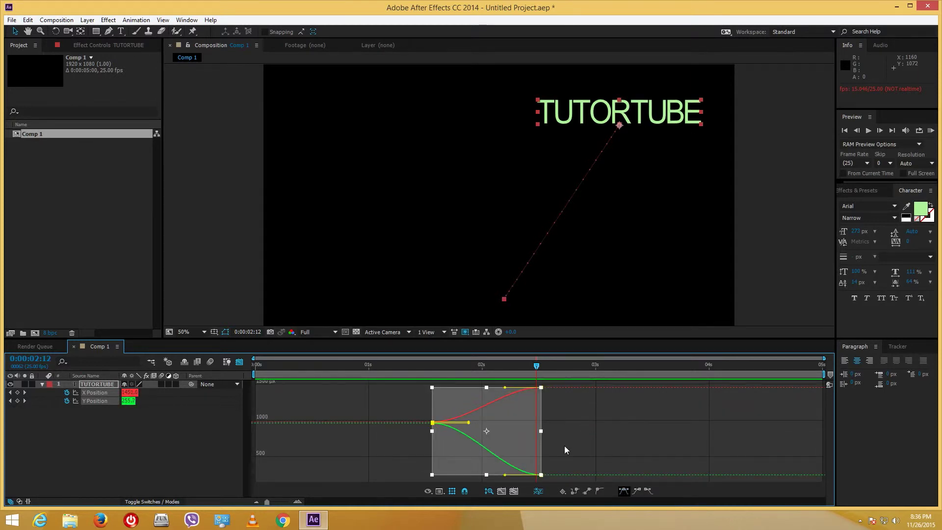
{"action": "left_click", "coordinate": [509, 401]}
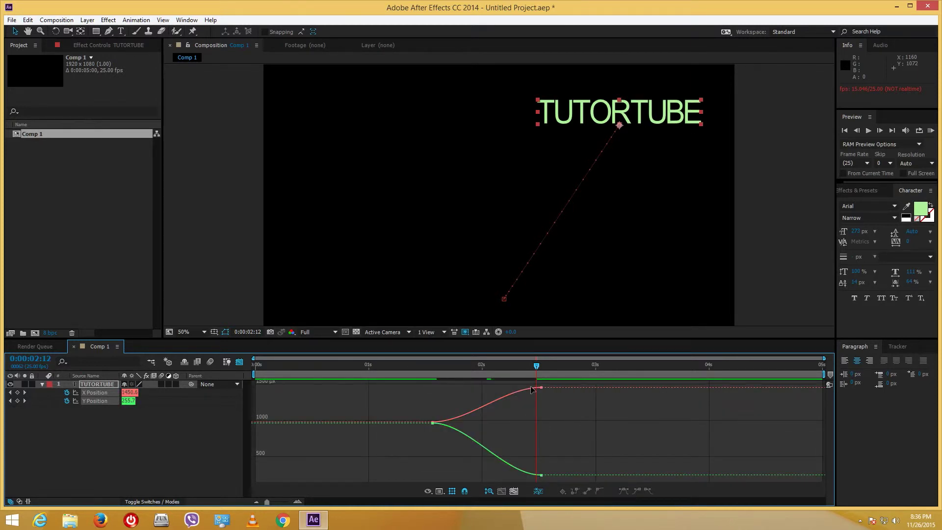
{"action": "left_click", "coordinate": [528, 390]}
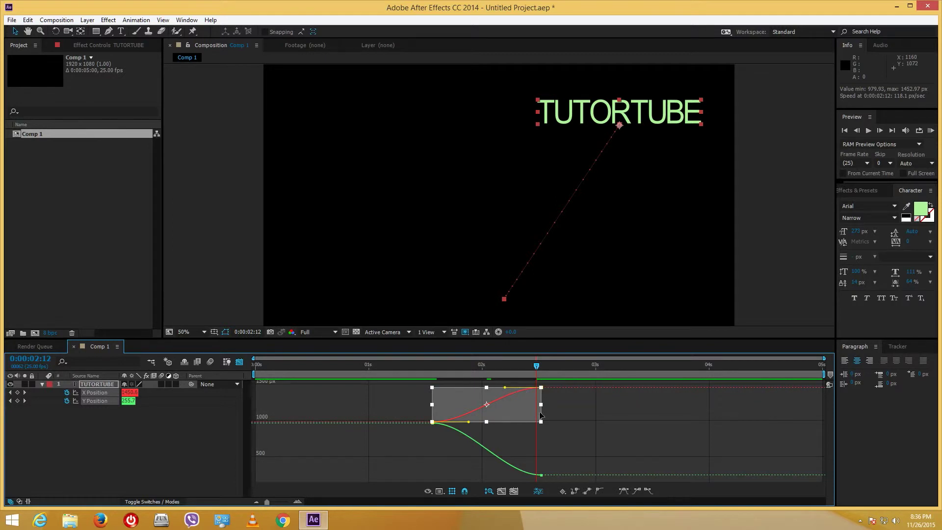
{"action": "left_click", "coordinate": [451, 380]}
{"action": "left_click_drag", "start_coordinate": [432, 367], "coordinate": [460, 367]}
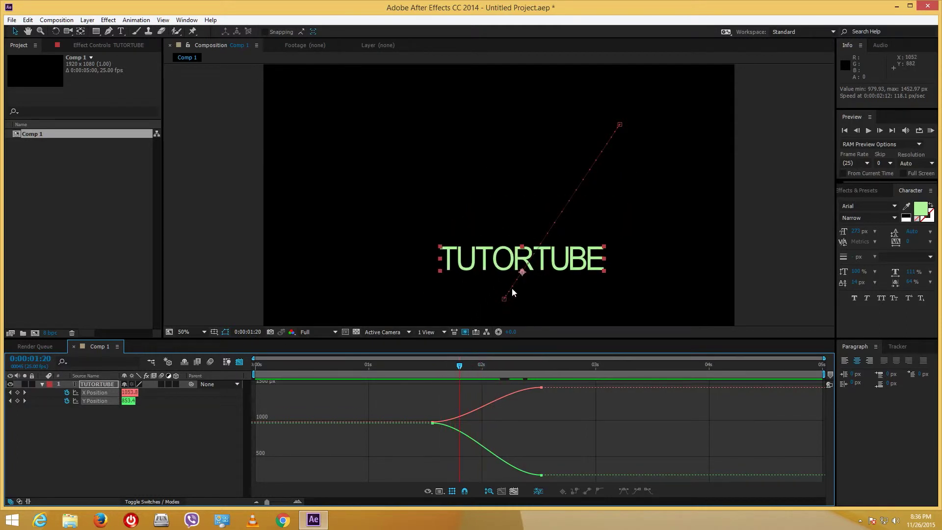
- Lengthen the outgoing Bezier handles of the first X Position and first Y Position keyframes to about 0:00:02:08
{"action": "left_click", "coordinate": [450, 422]}
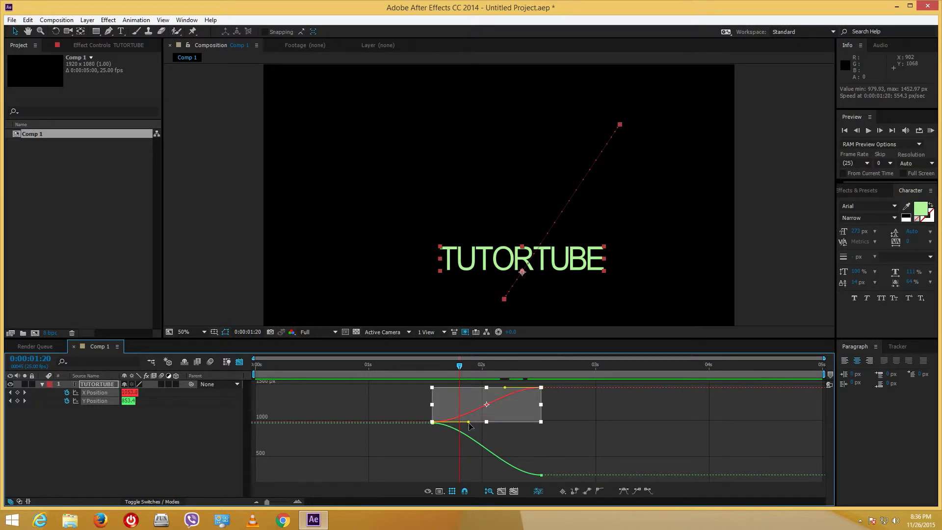
{"action": "left_click_drag", "start_coordinate": [472, 424], "coordinate": [520, 424]}
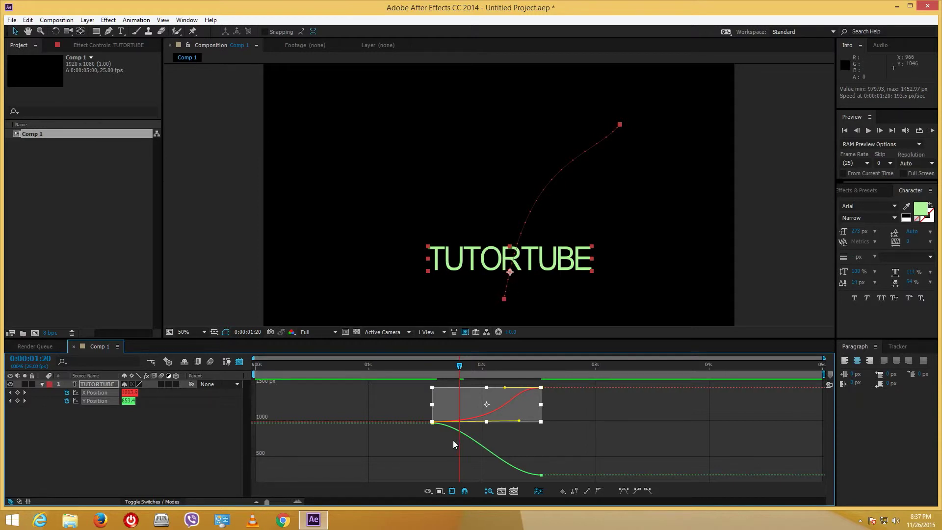
{"action": "left_click", "coordinate": [434, 437]}
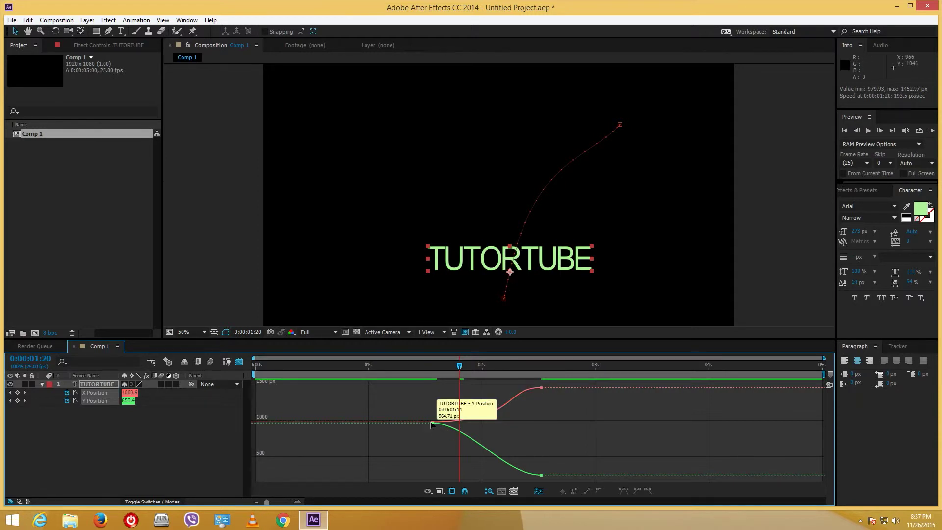
{"action": "left_click_drag", "start_coordinate": [470, 427], "coordinate": [523, 419]}
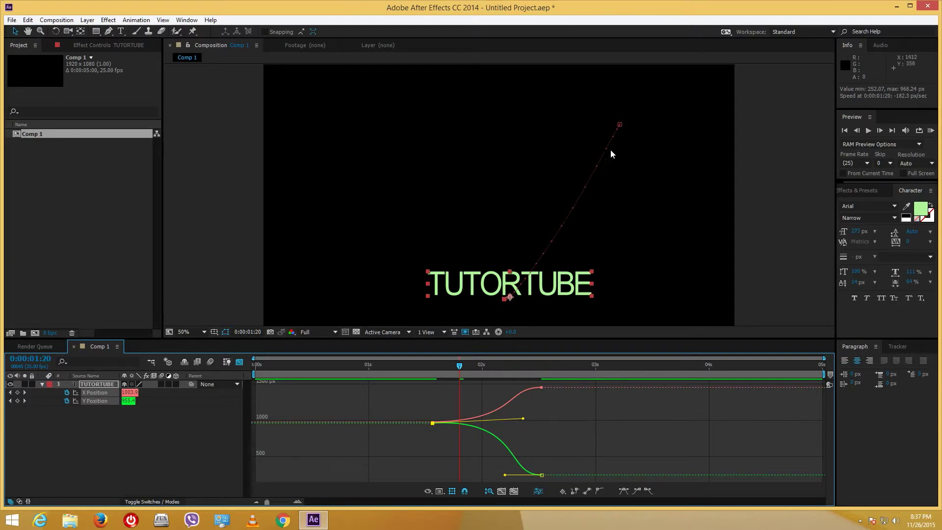
- Deselect the keyframes and preview the TUTORTUBE motion from 0:00:01:11
{"action": "left_click", "coordinate": [568, 432]}
{"action": "left_click_drag", "start_coordinate": [435, 366], "coordinate": [419, 366]}
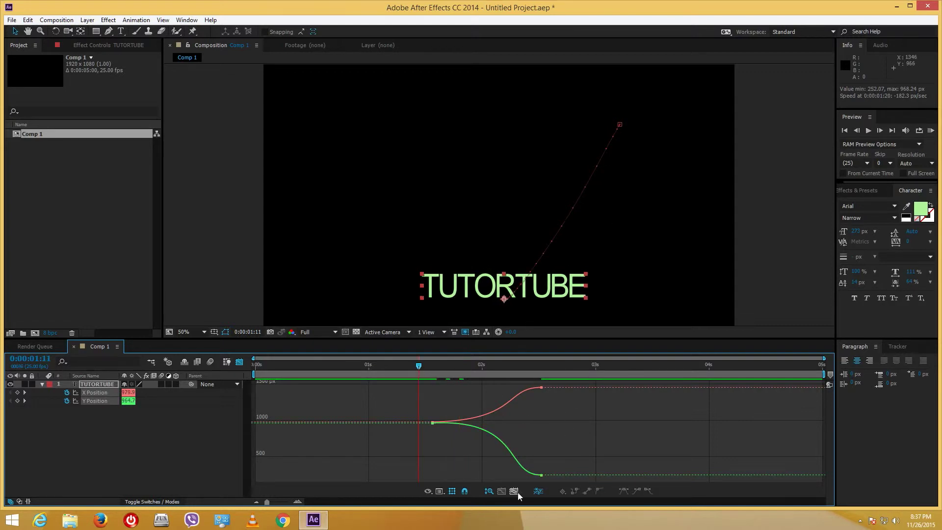
{"action": "key", "text": "space"}
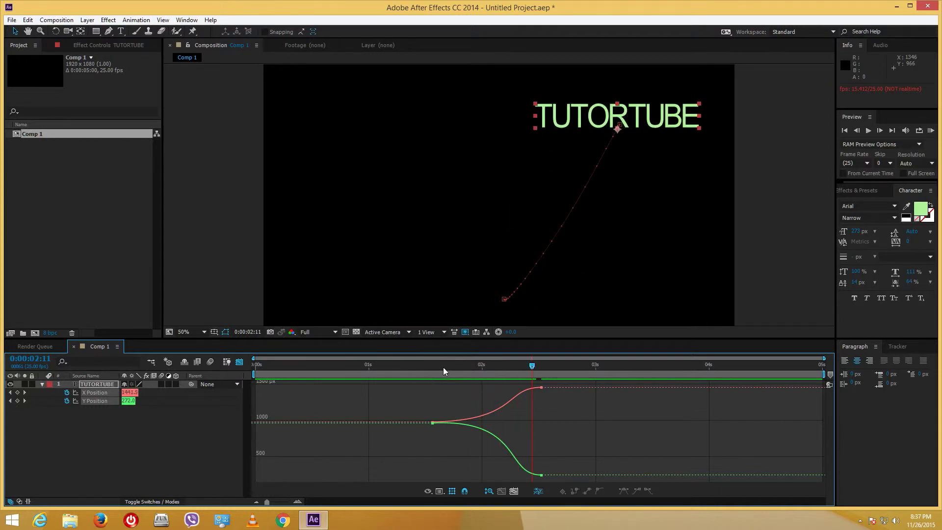
- Lengthen the incoming handles of the last X and Y Position keyframes toward about 0:00:02:00, angling them so both curves overshoot their end values
{"action": "left_click_drag", "start_coordinate": [541, 367], "coordinate": [527, 367]}
{"action": "left_click", "coordinate": [541, 387]}
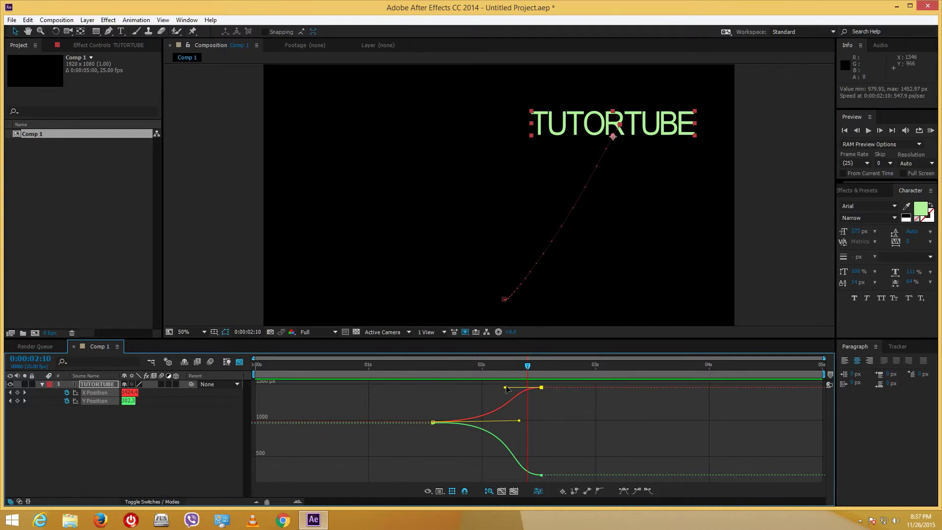
{"action": "left_click_drag", "start_coordinate": [501, 387], "coordinate": [477, 398]}
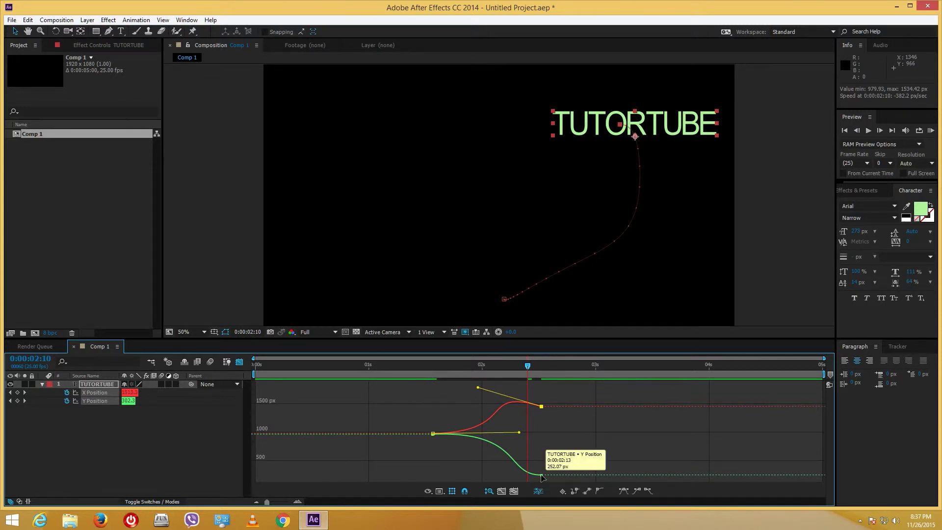
{"action": "left_click", "coordinate": [522, 466]}
{"action": "left_click_drag", "start_coordinate": [504, 476], "coordinate": [470, 478]}
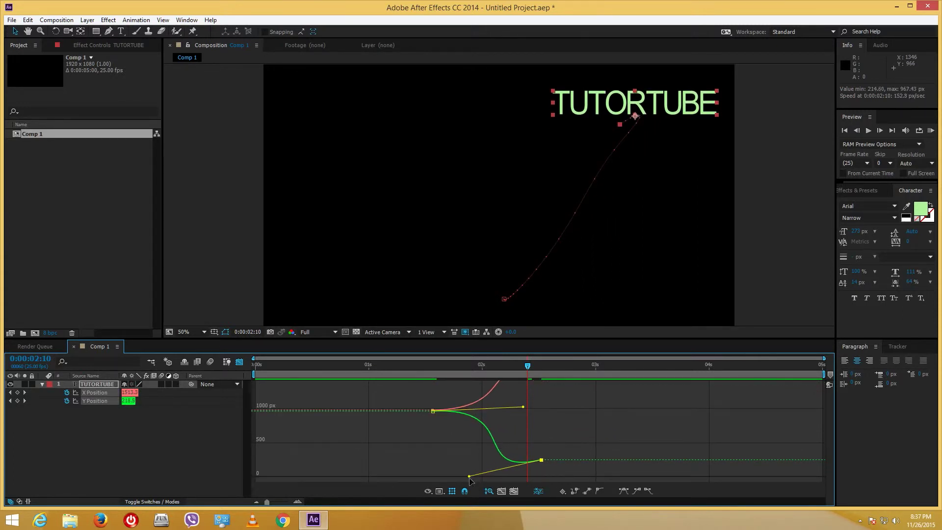
- Preview the overshooting TUTORTUBE motion from 0:00:01:12
{"action": "left_click_drag", "start_coordinate": [451, 366], "coordinate": [423, 374]}
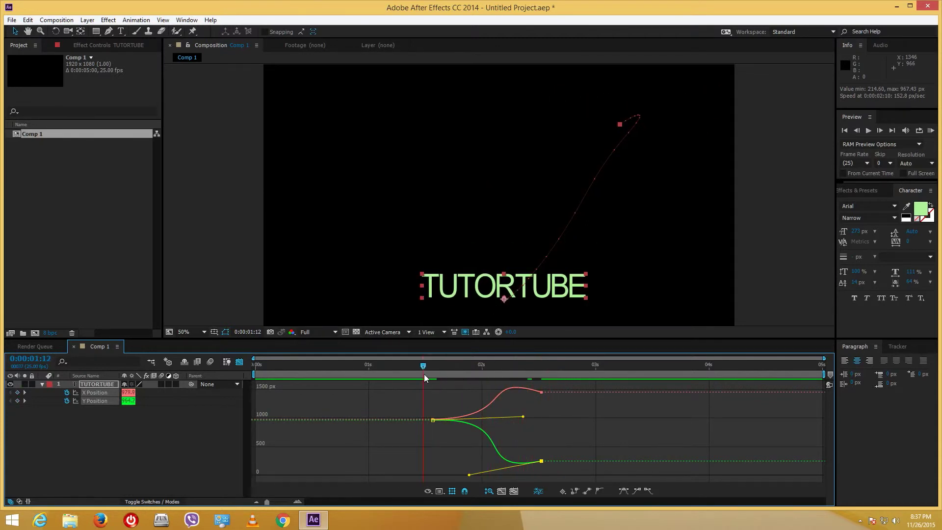
{"action": "key", "text": "space"}
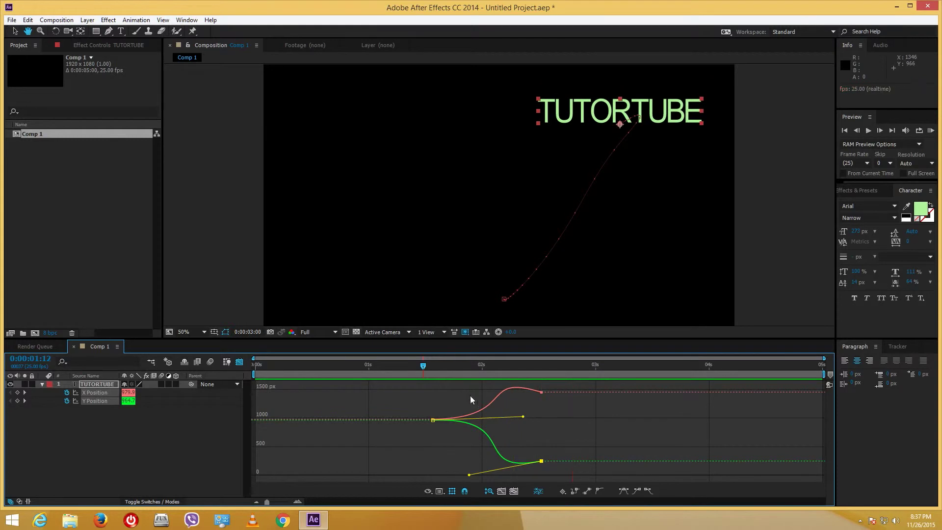
{"action": "key", "text": "space"}
- Level the incoming handles of the last X Position and Y Position keyframes to remove the overshoot from both curves
{"action": "left_click", "coordinate": [541, 392]}
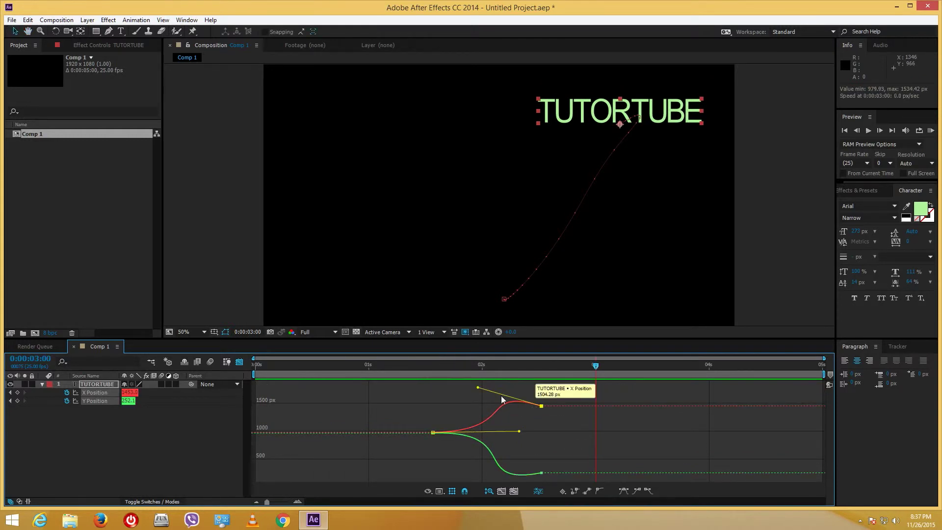
{"action": "left_click_drag", "start_coordinate": [478, 388], "coordinate": [481, 407]}
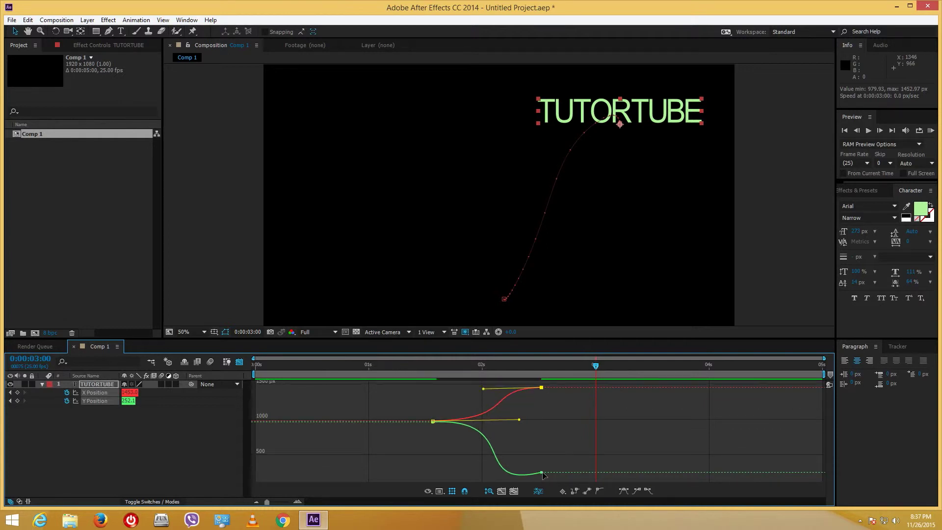
{"action": "left_click", "coordinate": [510, 472]}
{"action": "mouse_move", "coordinate": [469, 476]}
{"action": "left_mouse_down"}
{"action": "mouse_move", "coordinate": [478, 455]}
{"action": "mouse_move", "coordinate": [470, 459]}
{"action": "left_mouse_up"}
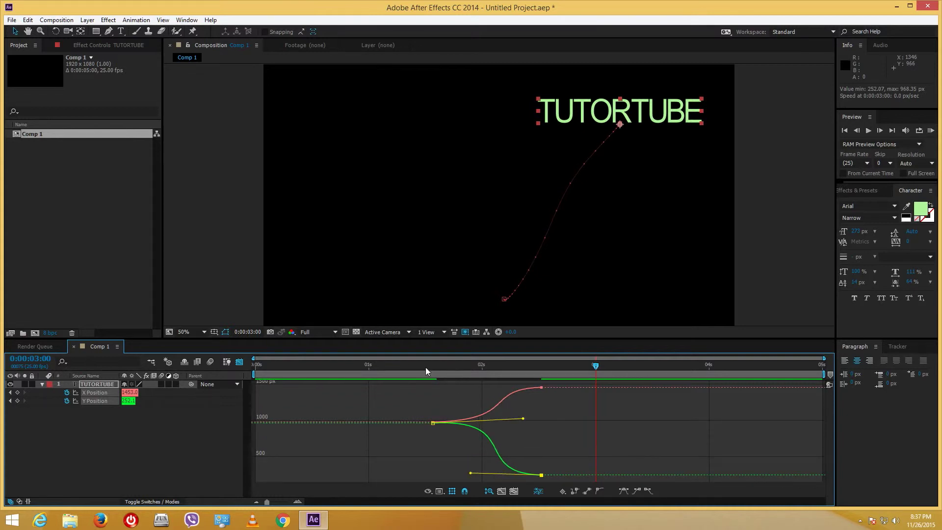
- Preview the TUTORTUBE motion from 0:00:01:12, scrub to the last keyframe at 0:00:02:13, and replay from 0:00:01:06
{"action": "left_click", "coordinate": [423, 367]}
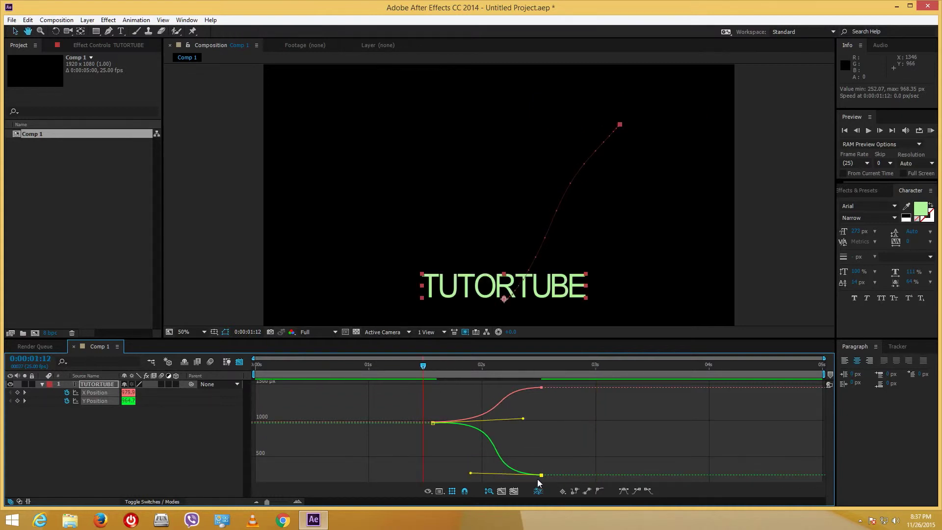
{"action": "key", "text": "space"}
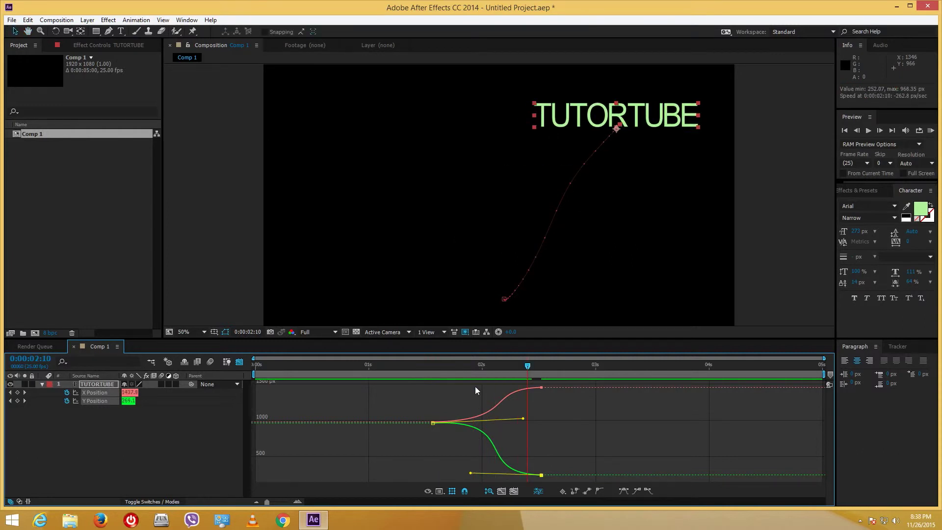
{"action": "left_click_drag", "start_coordinate": [483, 364], "coordinate": [543, 364]}
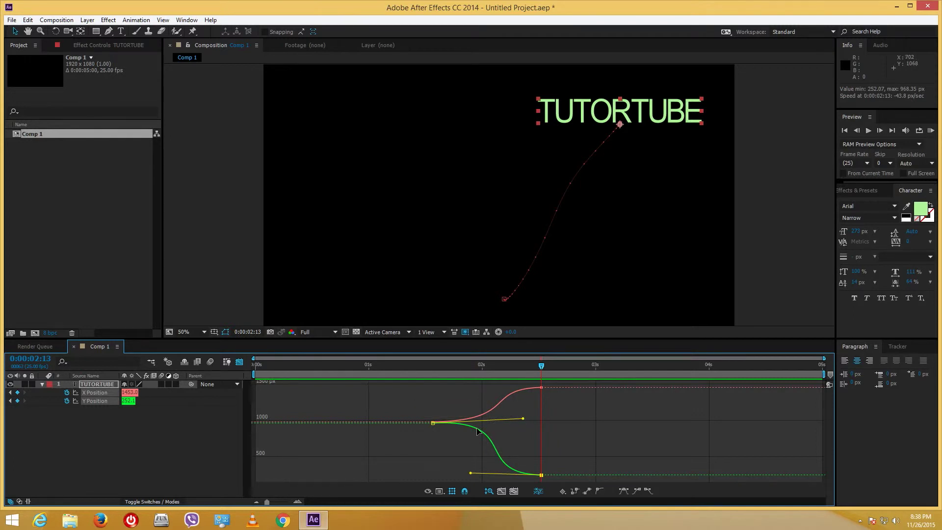
{"action": "left_click_drag", "start_coordinate": [506, 366], "coordinate": [398, 369]}
{"action": "key", "text": "space"}
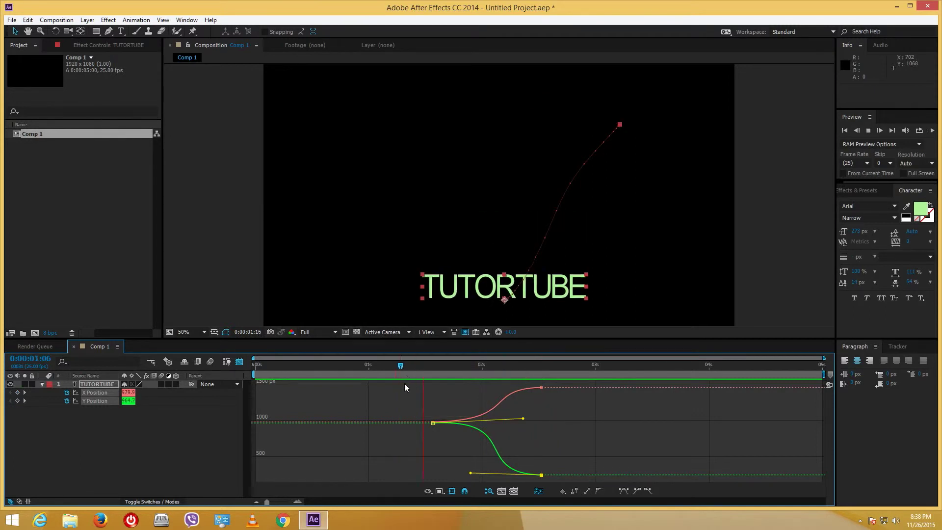
{"action": "key", "text": "space"}
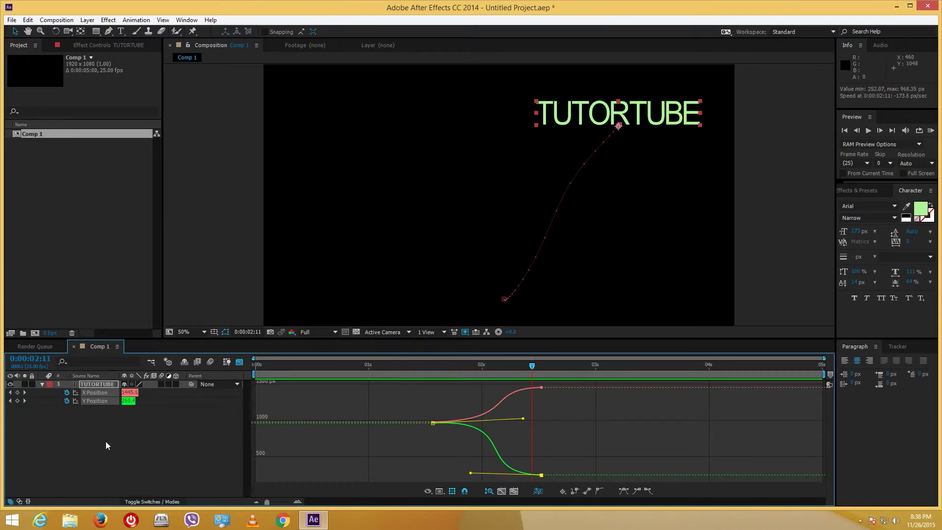
- Duplicate the TUTORTUBE text layer
{"action": "left_click", "coordinate": [97, 385]}
{"action": "right_click", "coordinate": [99, 384]}
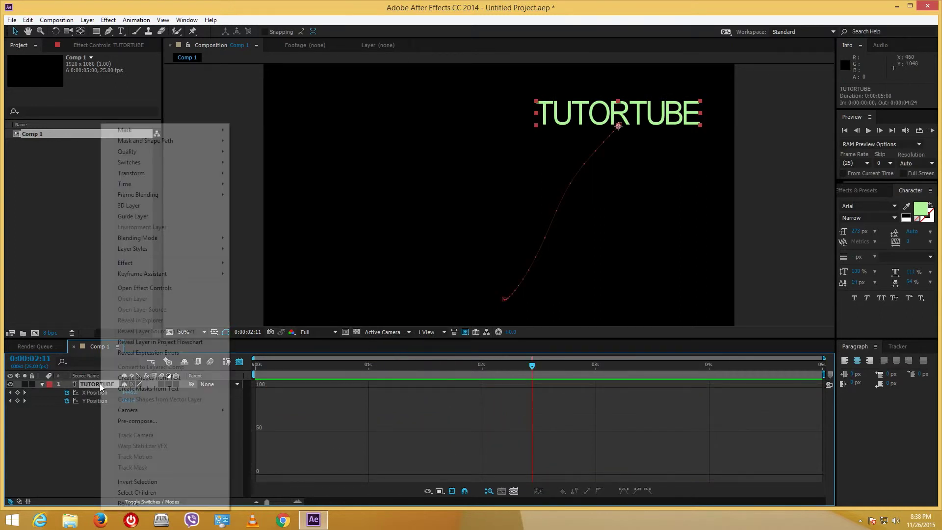
{"action": "left_click", "coordinate": [86, 383]}
{"action": "left_click", "coordinate": [86, 405]}
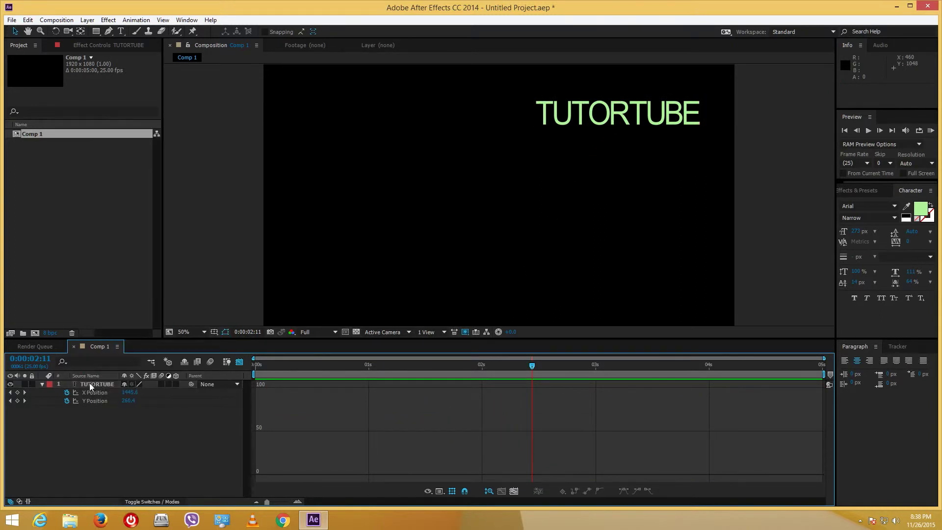
{"action": "left_click", "coordinate": [89, 382]}
{"action": "key", "text": "ctrl+d"}
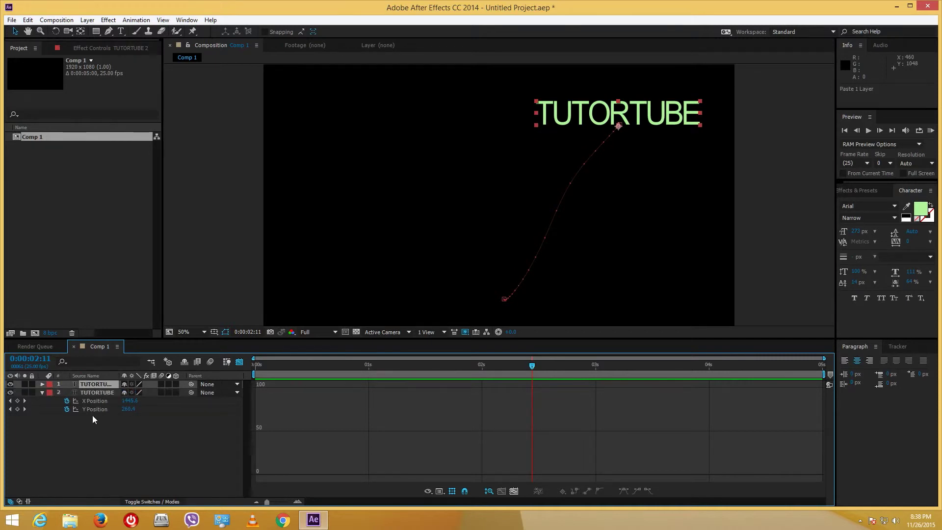
- Convert all X Position and Y Position keyframes of the duplicate TUTORTUBE layer to linear
{"action": "left_click", "coordinate": [95, 432]}
{"action": "left_click", "coordinate": [87, 384]}
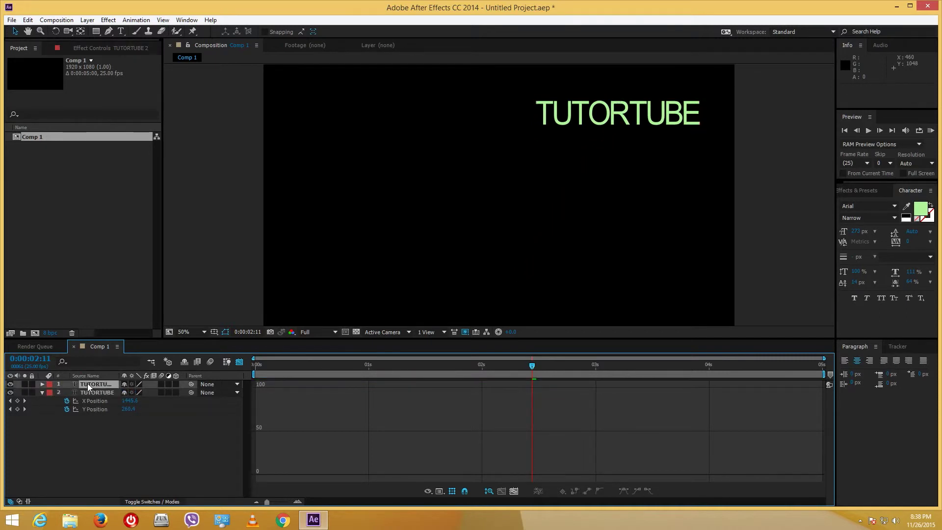
{"action": "left_click", "coordinate": [43, 384]}
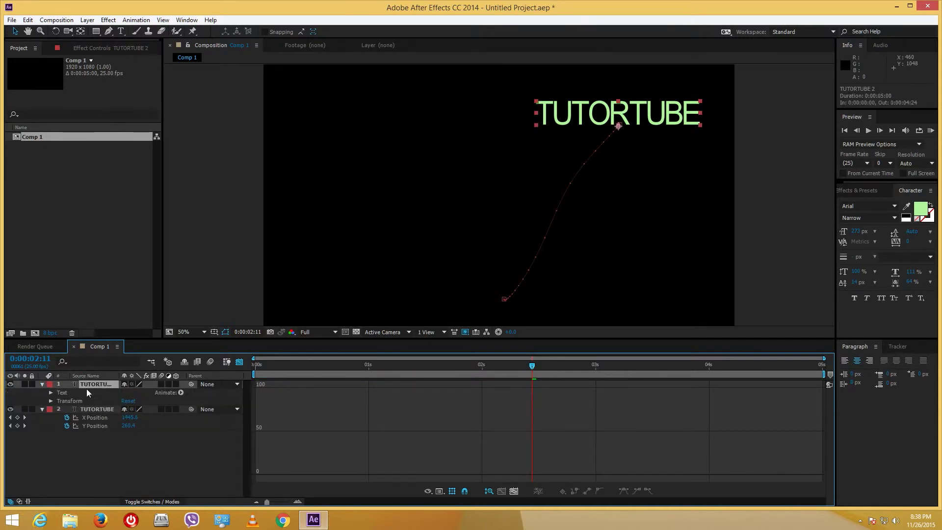
{"action": "left_click", "coordinate": [50, 401]}
{"action": "left_click", "coordinate": [51, 401]}
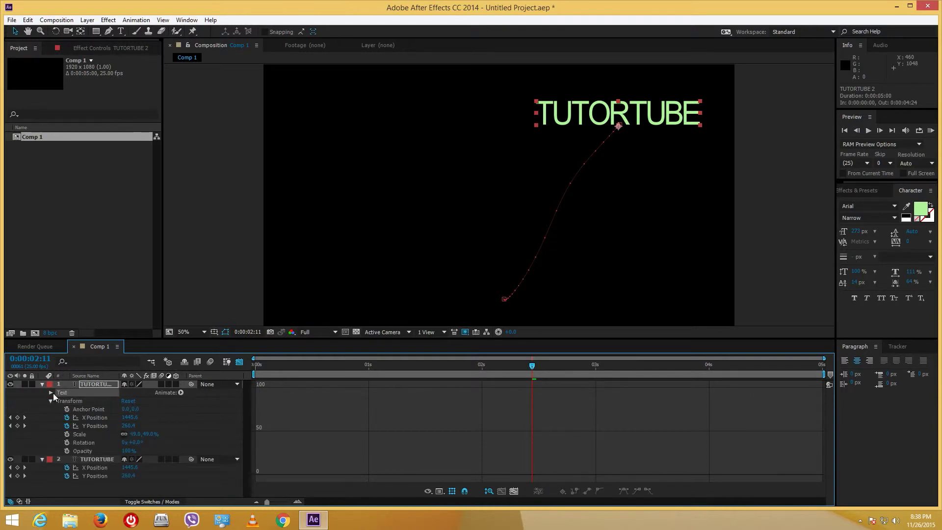
{"action": "left_click", "coordinate": [98, 418]}
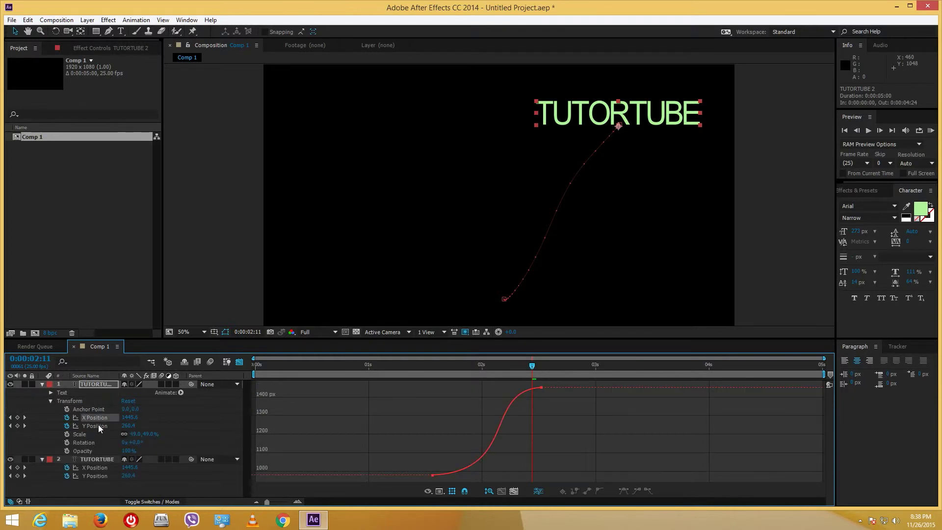
{"action": "left_click", "coordinate": [98, 425], "text": "shift"}
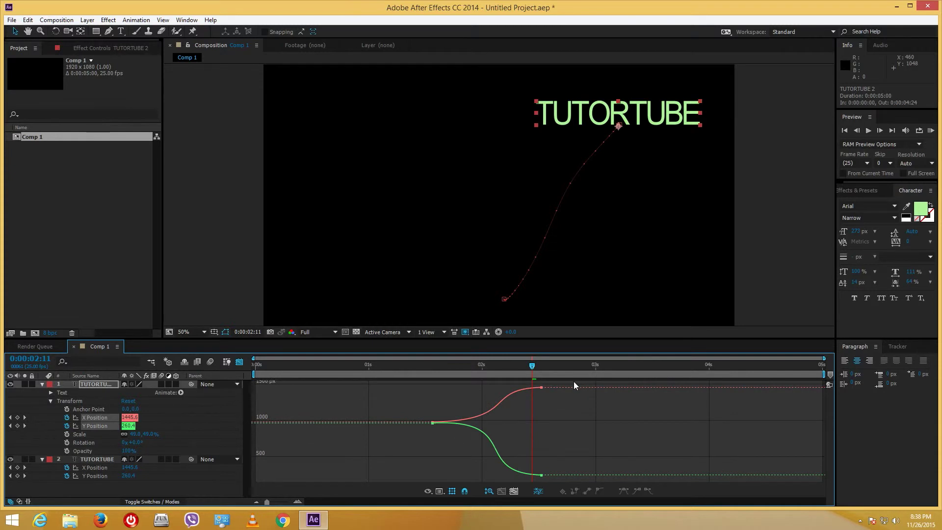
{"action": "left_click_drag", "start_coordinate": [573, 382], "coordinate": [415, 490]}
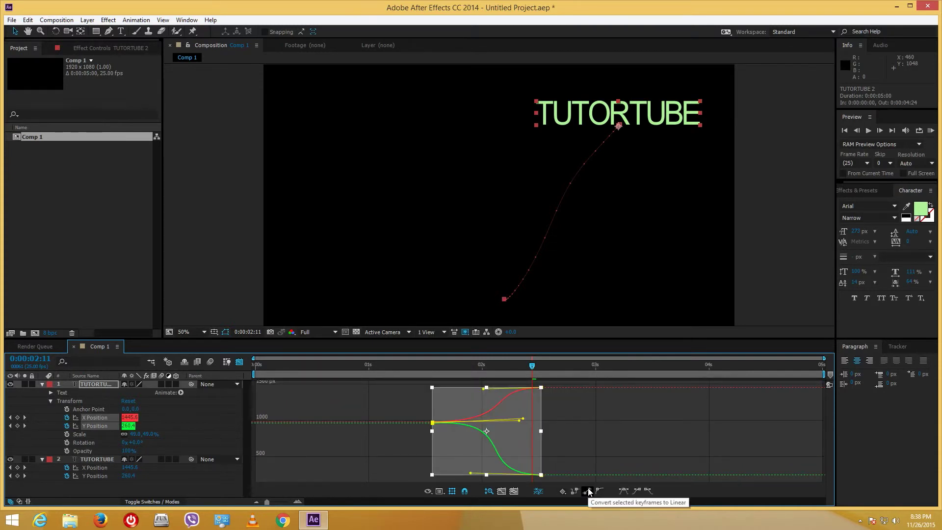
{"action": "left_click", "coordinate": [588, 492]}
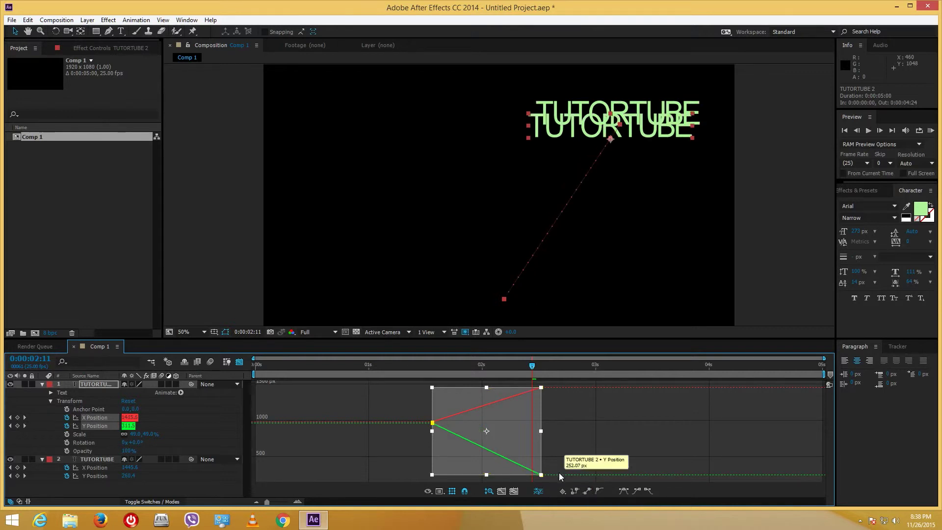
- Scrub from 0:00:01:14 to 0:00:02:12 to compare the linear duplicate's motion with the eased original
{"action": "left_click", "coordinate": [432, 365]}
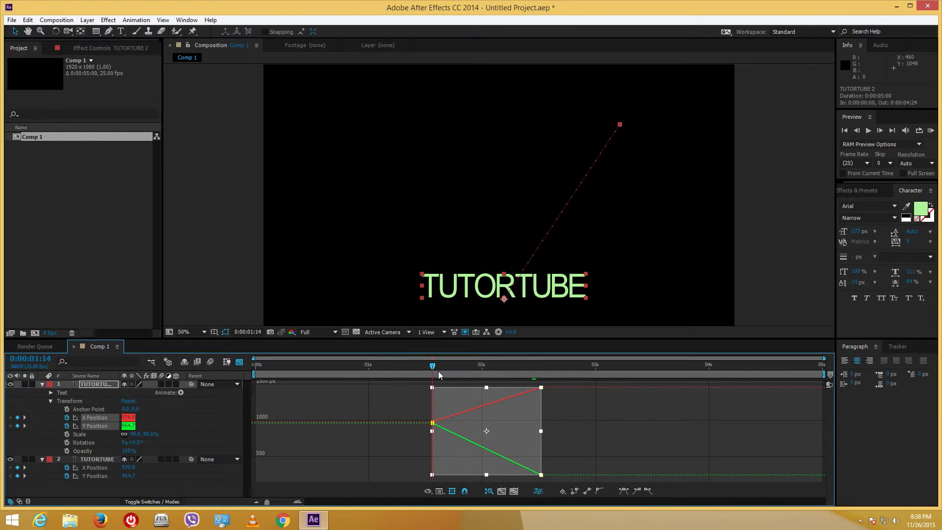
{"action": "left_click_drag", "start_coordinate": [437, 371], "coordinate": [464, 368]}
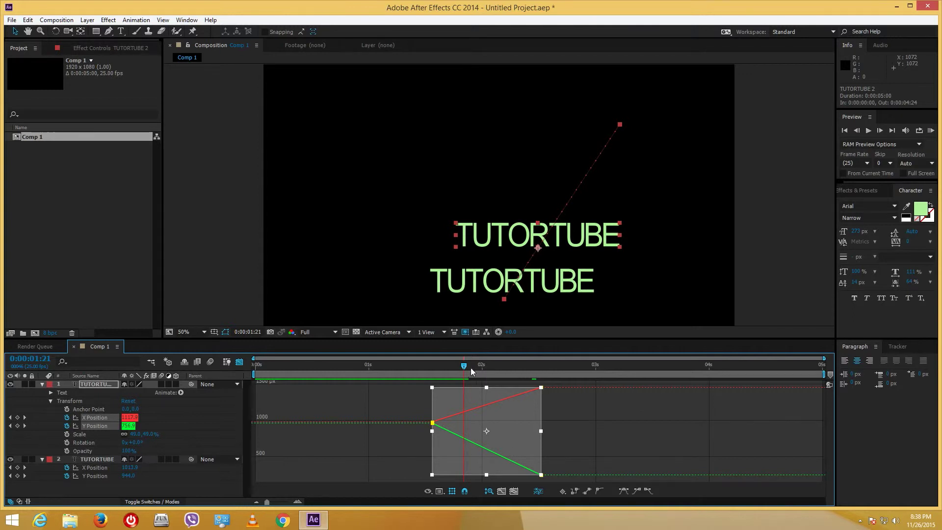
{"action": "left_click_drag", "start_coordinate": [464, 364], "coordinate": [536, 360]}
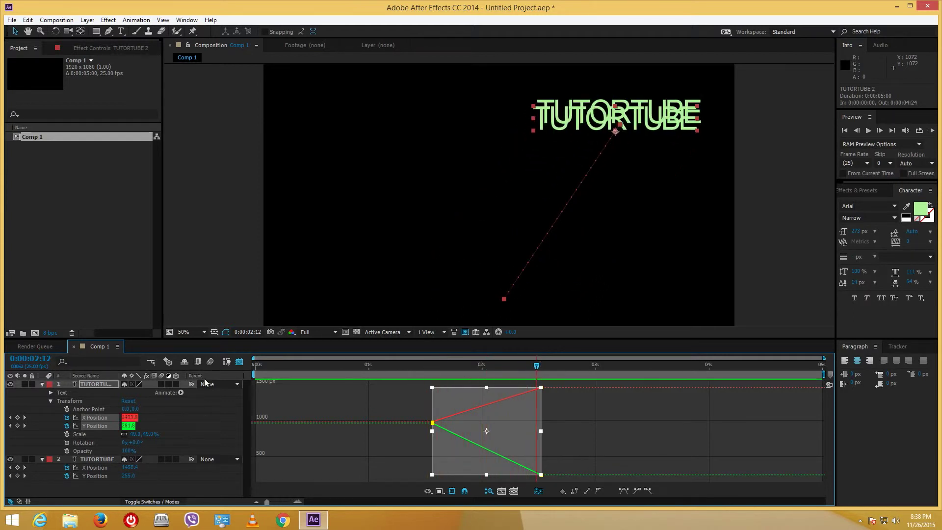
- Try to move the linear duplicate's text to the left of the original at 0:00:02:12, and undo the move
{"action": "left_click", "coordinate": [41, 384]}
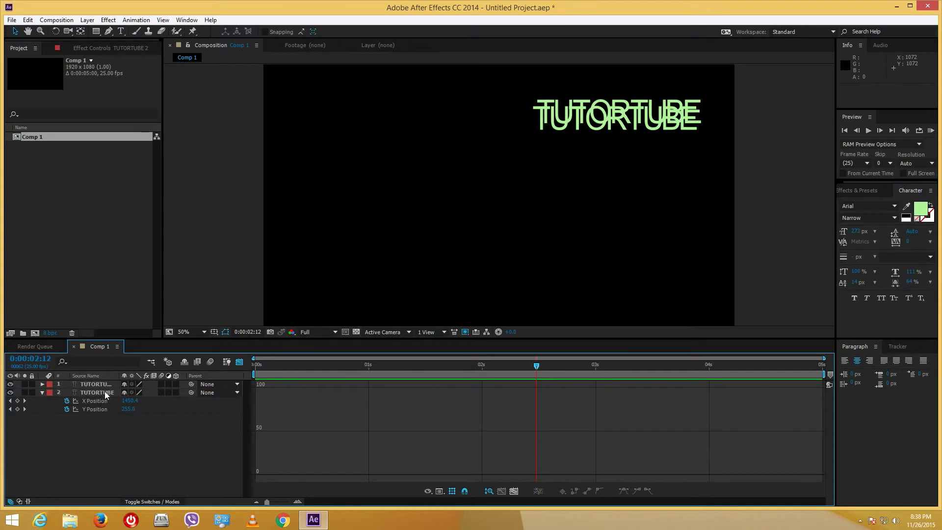
{"action": "left_click", "coordinate": [104, 392]}
{"action": "left_click", "coordinate": [564, 192]}
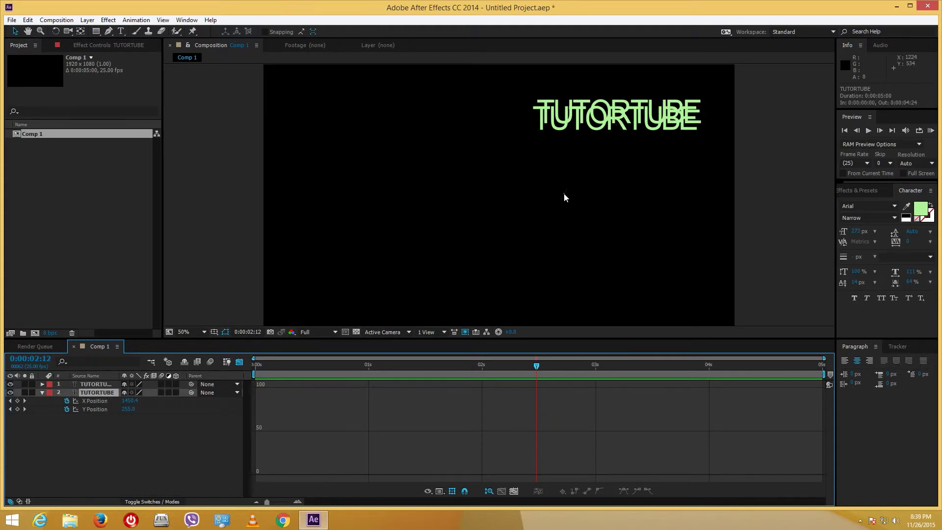
{"action": "left_click", "coordinate": [647, 132]}
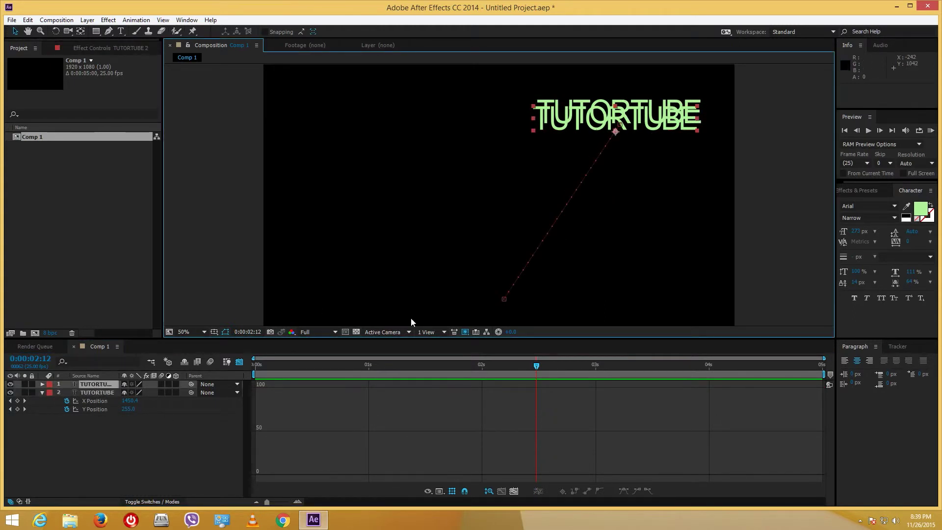
{"action": "left_click", "coordinate": [503, 299]}
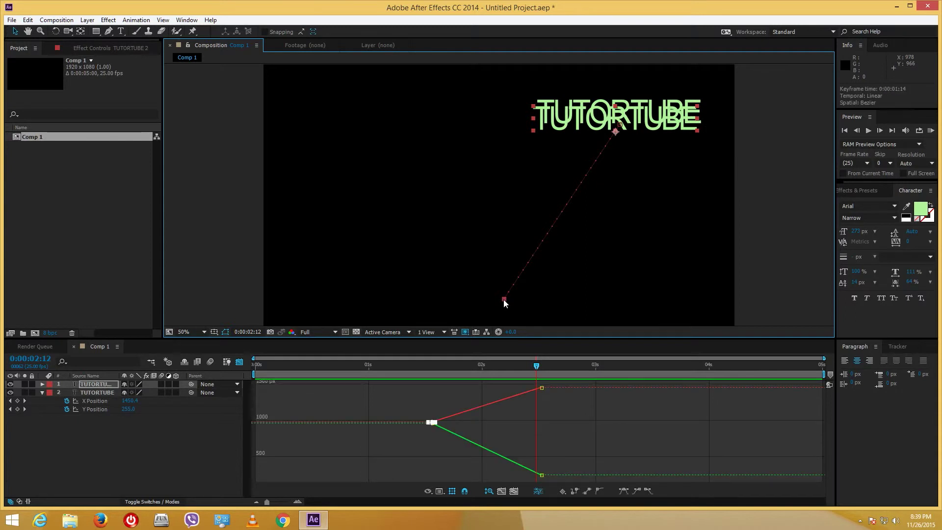
{"action": "left_click", "coordinate": [619, 126]}
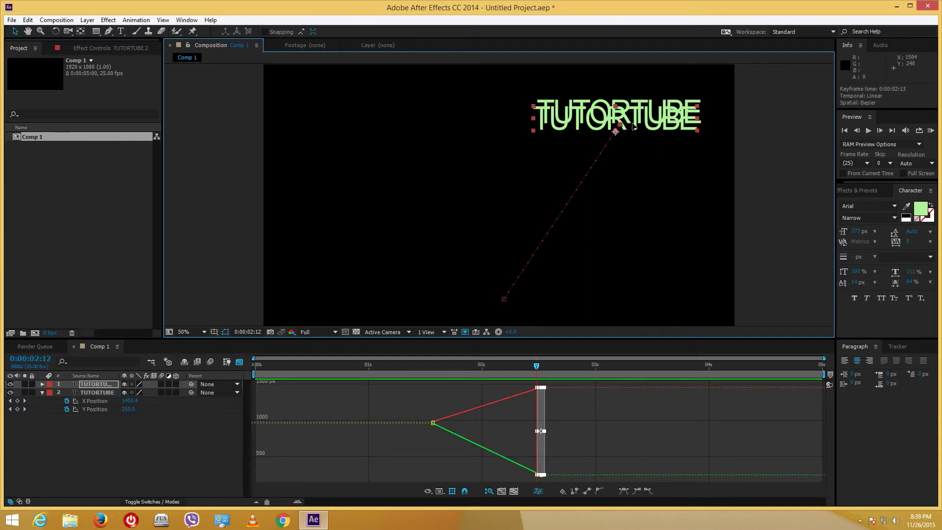
{"action": "left_click_drag", "start_coordinate": [635, 127], "coordinate": [402, 115]}
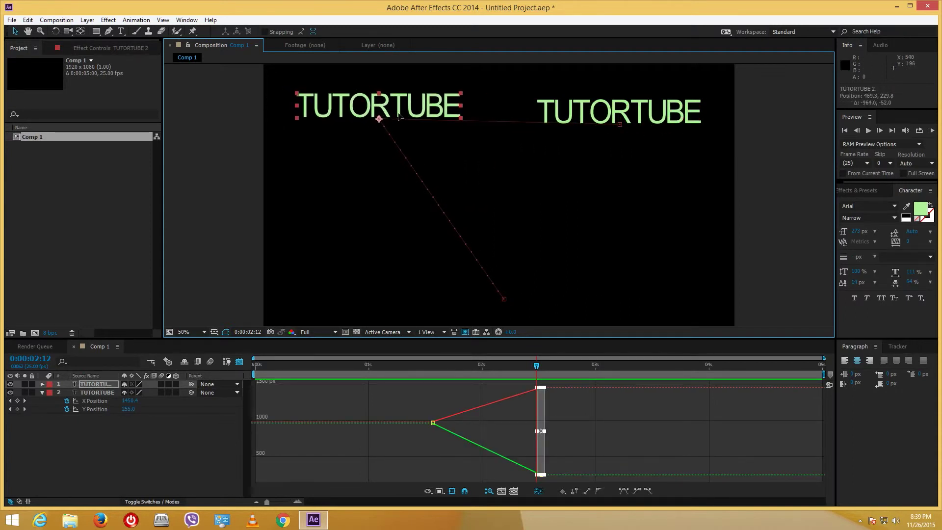
{"action": "key", "text": "ctrl+z"}
{"action": "left_click", "coordinate": [628, 161]}
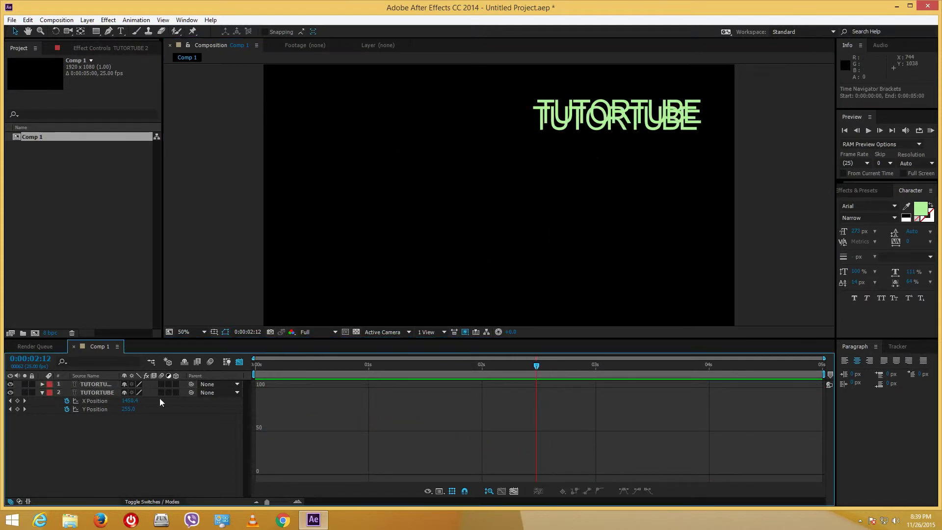
- Delete the linear duplicate and create a fresh copy of the eased TUTORTUBE text layer
{"action": "left_click", "coordinate": [109, 392]}
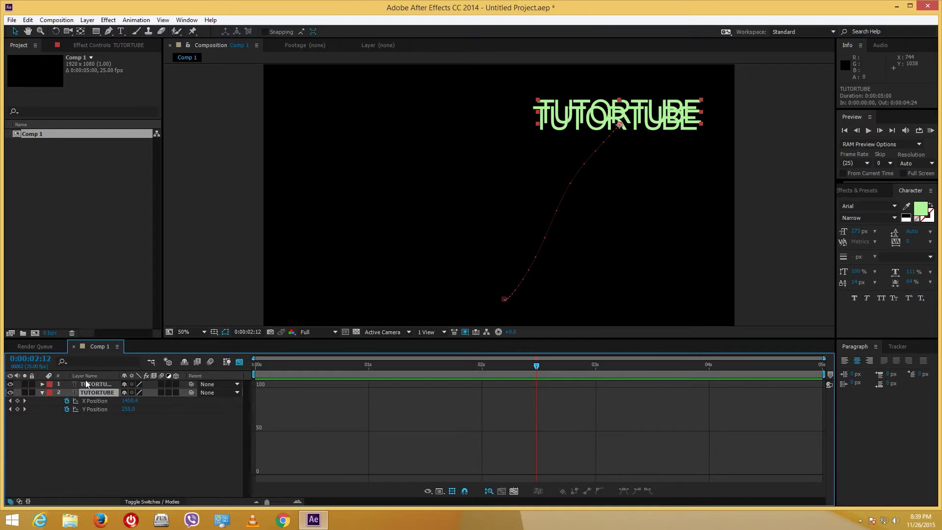
{"action": "left_click", "coordinate": [89, 384]}
{"action": "left_click", "coordinate": [96, 391]}
{"action": "left_click", "coordinate": [100, 383]}
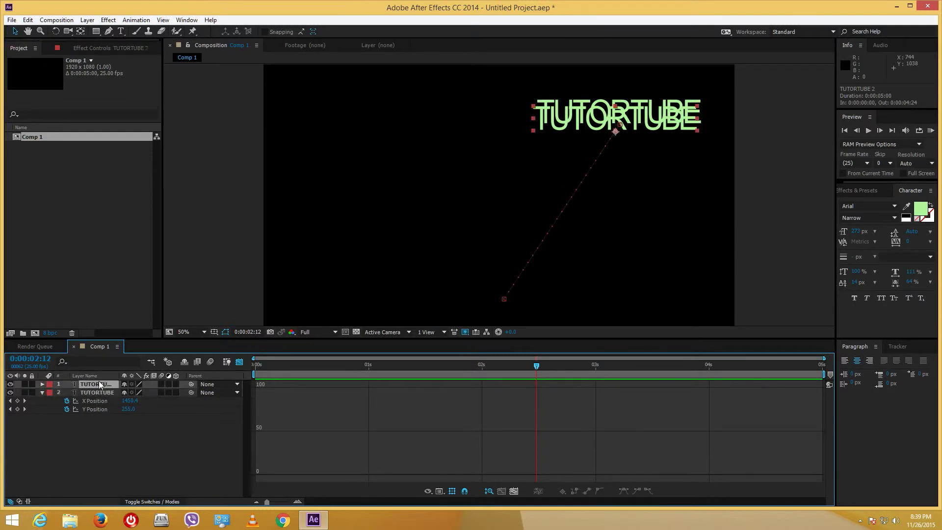
{"action": "key", "text": "Delete"}
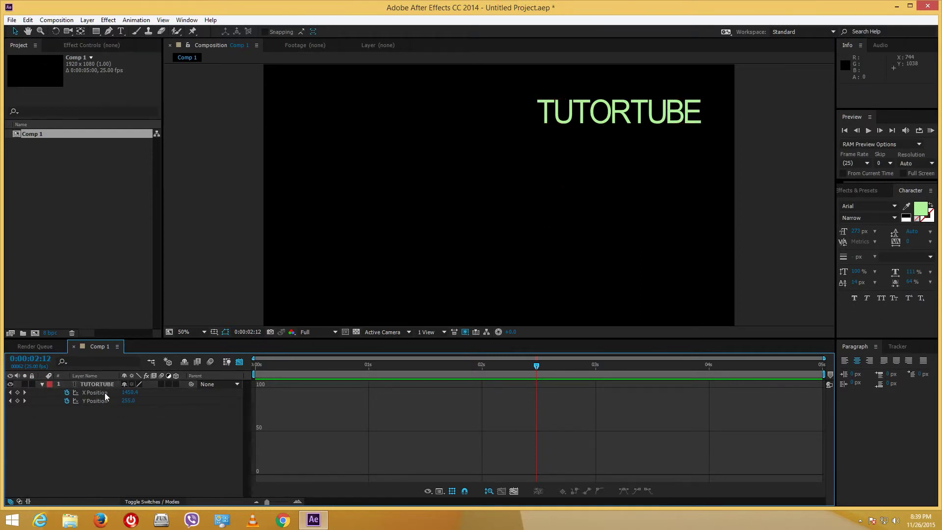
{"action": "left_click", "coordinate": [42, 384]}
{"action": "left_click", "coordinate": [99, 384]}
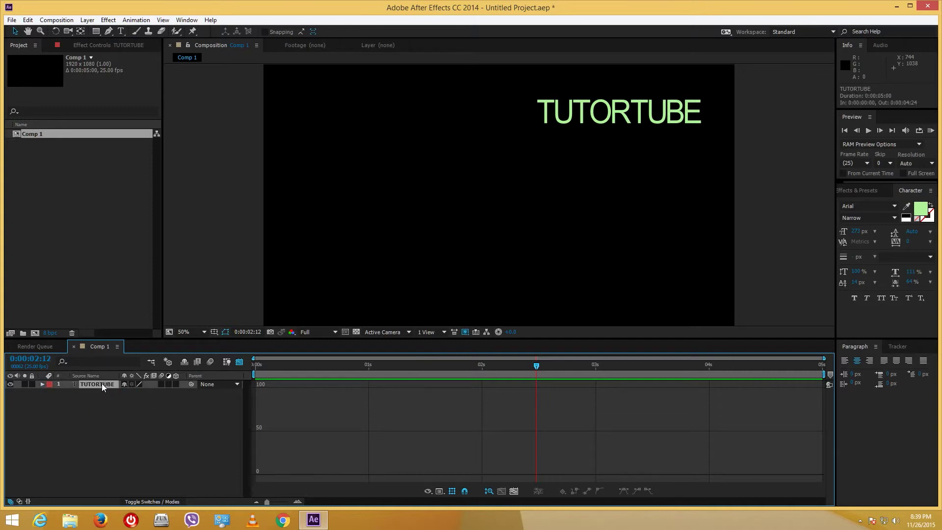
{"action": "key", "text": "ctrl+v"}
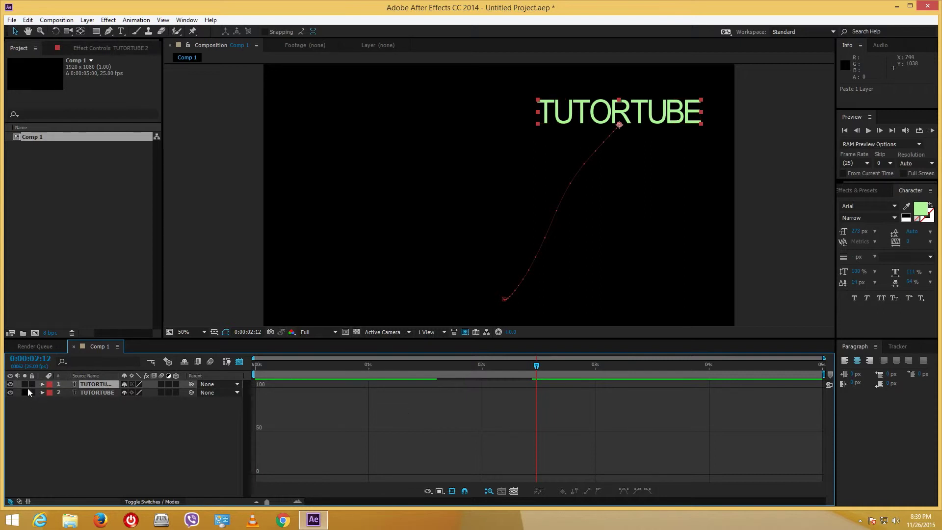
- Reveal the new copy's position properties and make its X Position and Y Position keyframes linear
{"action": "key", "text": "p"}
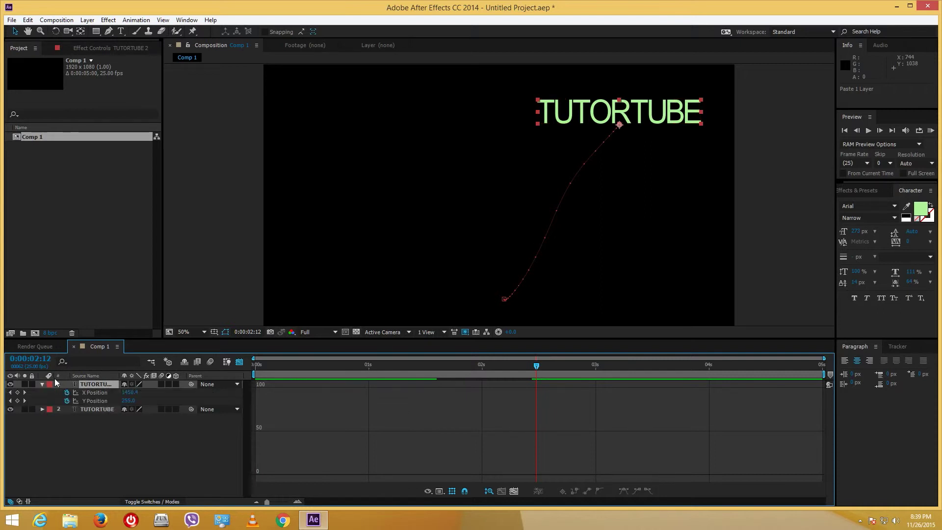
{"action": "left_click", "coordinate": [99, 395]}
{"action": "left_click_drag", "start_coordinate": [567, 383], "coordinate": [398, 481]}
{"action": "left_click", "coordinate": [100, 401], "text": "shift"}
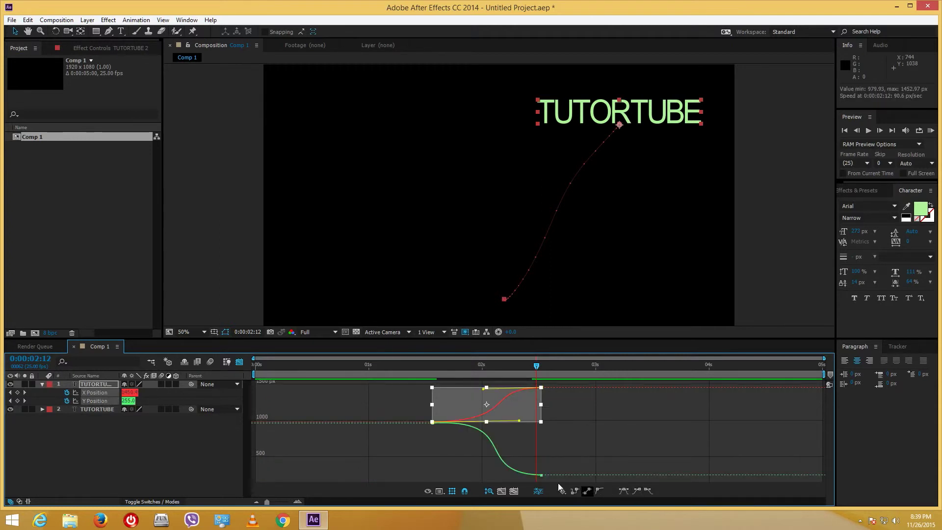
{"action": "left_click", "coordinate": [600, 490]}
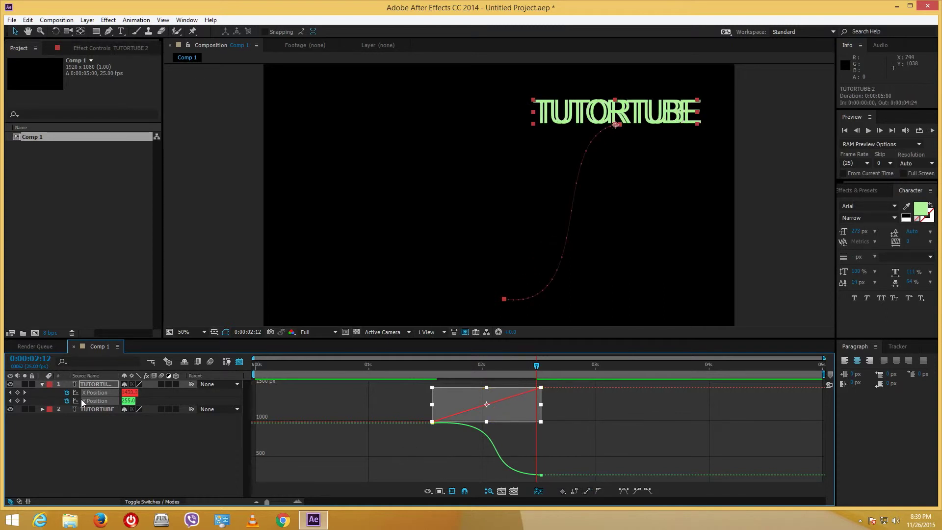
{"action": "left_click", "coordinate": [94, 401]}
{"action": "left_click", "coordinate": [587, 491]}
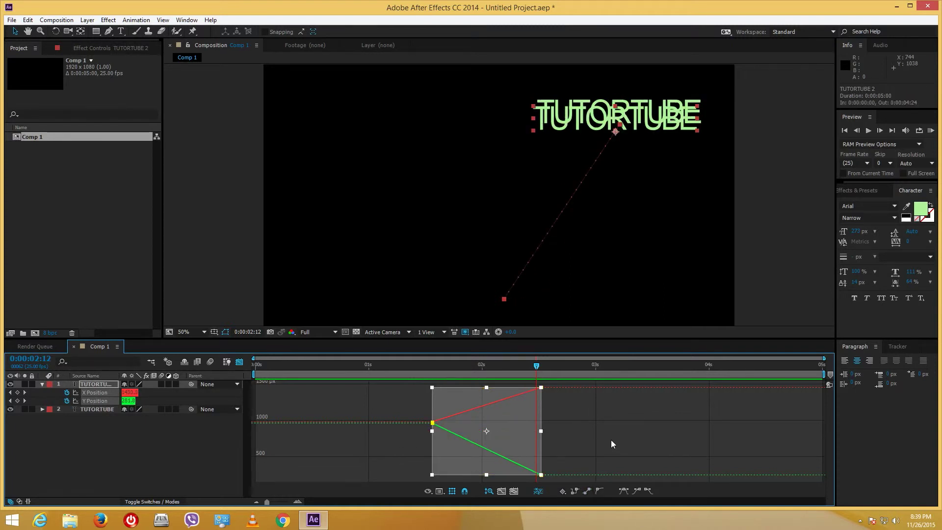
{"action": "left_click", "coordinate": [611, 434]}
- Move the linear copy's entire motion path left of the original, starting at about 249.9, 968.7, and scrub to compare both motions
{"action": "left_click_drag", "start_coordinate": [544, 360], "coordinate": [496, 367]}
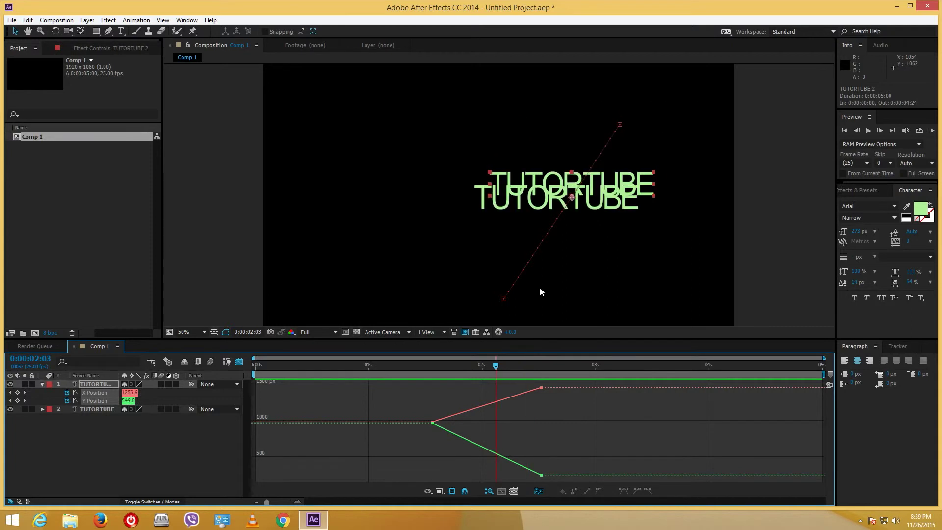
{"action": "left_click", "coordinate": [612, 140]}
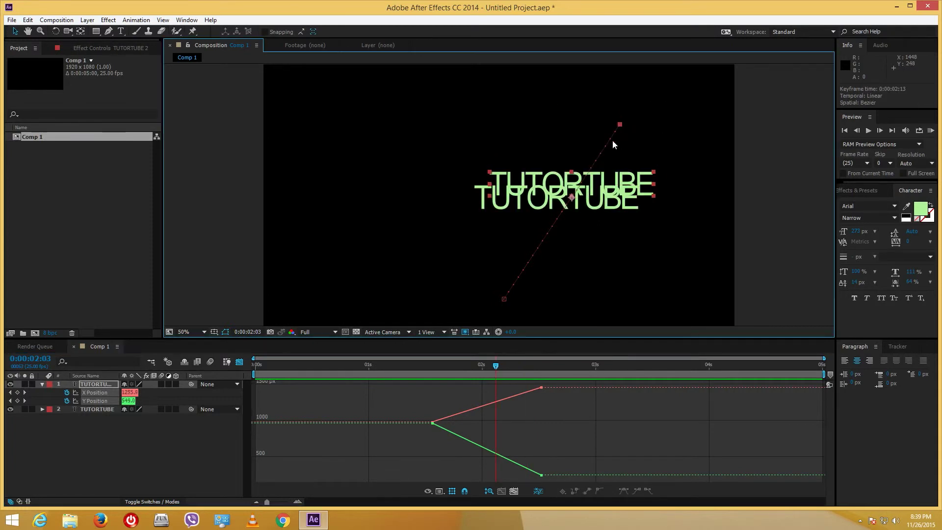
{"action": "left_click", "coordinate": [503, 298], "text": "shift"}
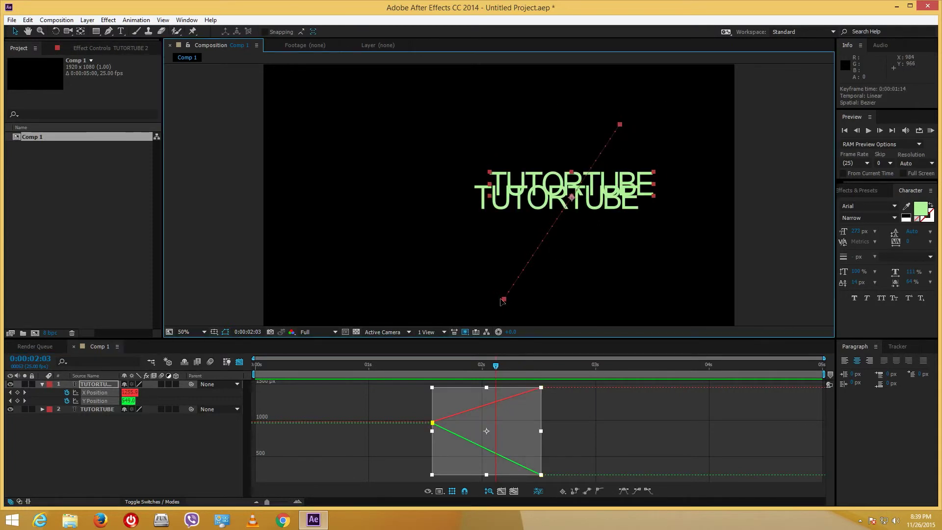
{"action": "left_click_drag", "start_coordinate": [504, 299], "coordinate": [311, 314]}
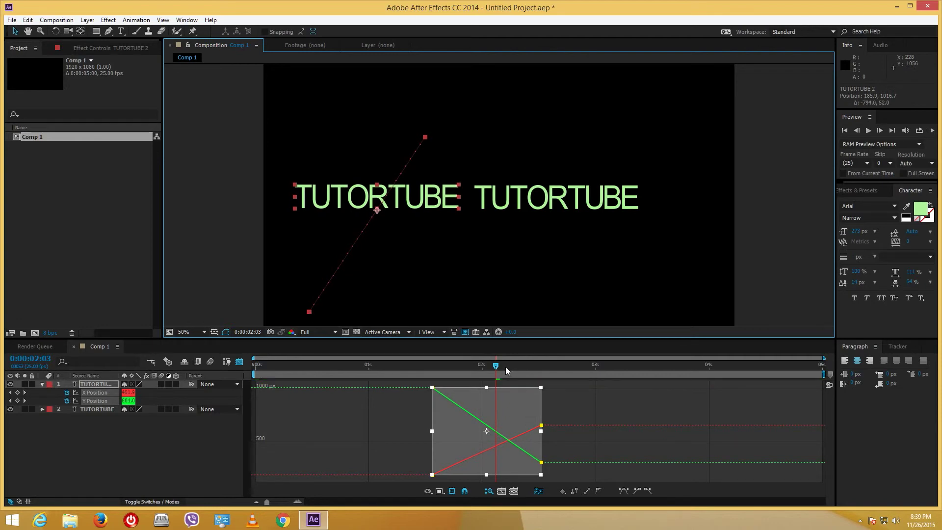
{"action": "left_click_drag", "start_coordinate": [505, 366], "coordinate": [545, 376]}
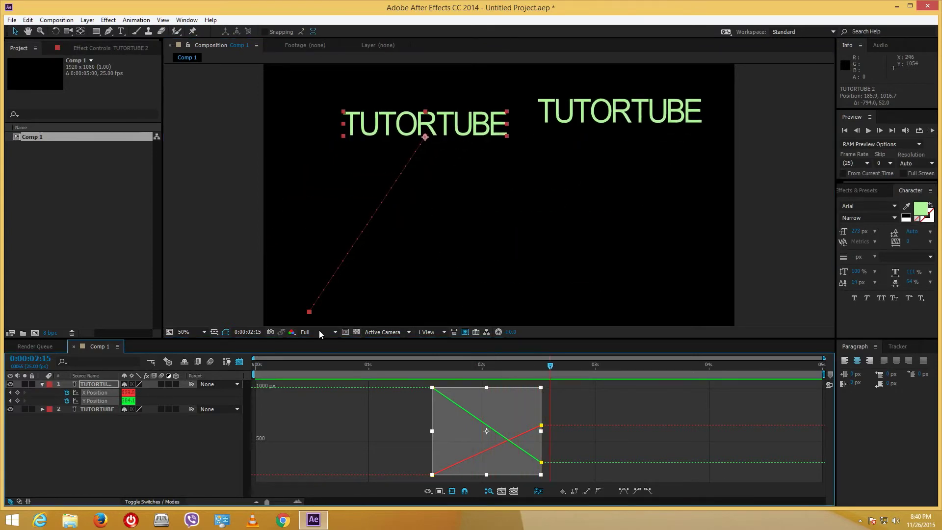
{"action": "left_click_drag", "start_coordinate": [312, 318], "coordinate": [326, 305]}
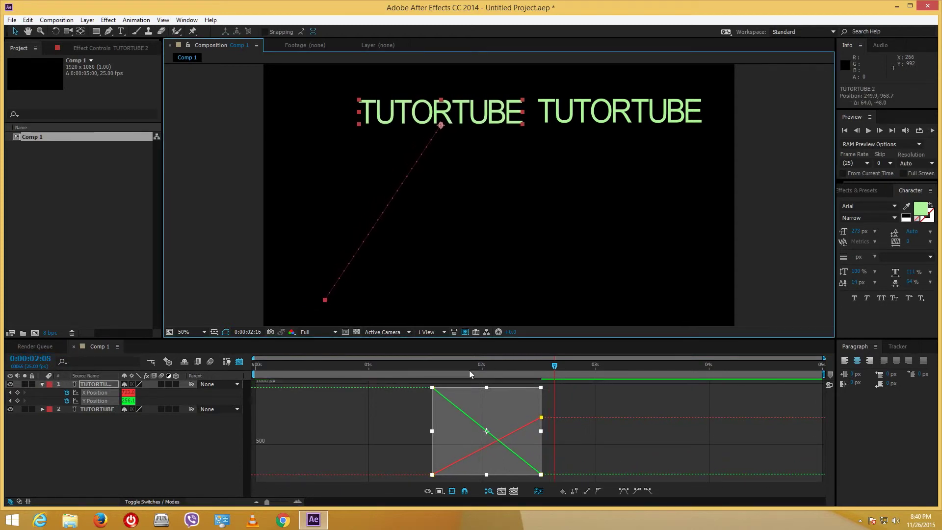
{"action": "left_click_drag", "start_coordinate": [469, 371], "coordinate": [536, 385]}
{"action": "left_click", "coordinate": [783, 296]}
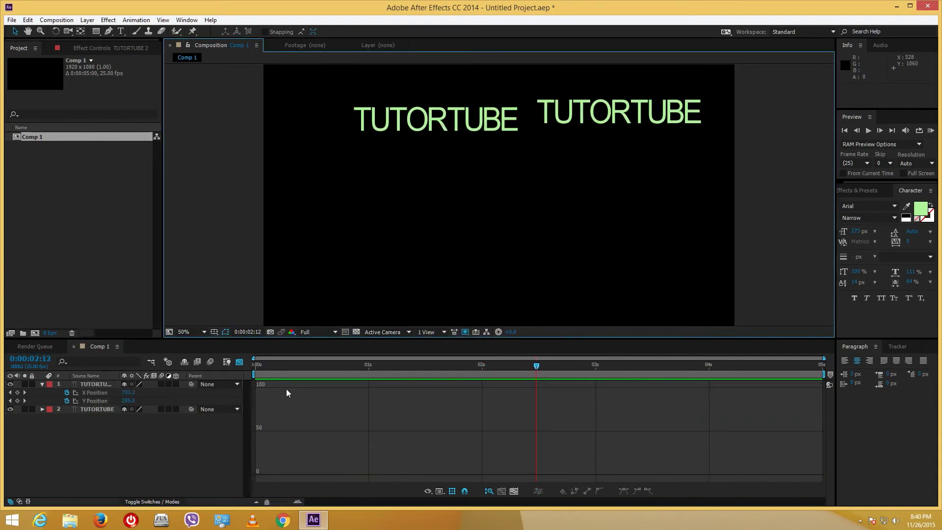
- Return the timeline from the Graph Editor to layer bars and review the linear copy's X and Y Position keyframes
{"action": "left_click", "coordinate": [240, 362]}
{"action": "left_click_drag", "start_coordinate": [581, 436], "coordinate": [410, 380]}
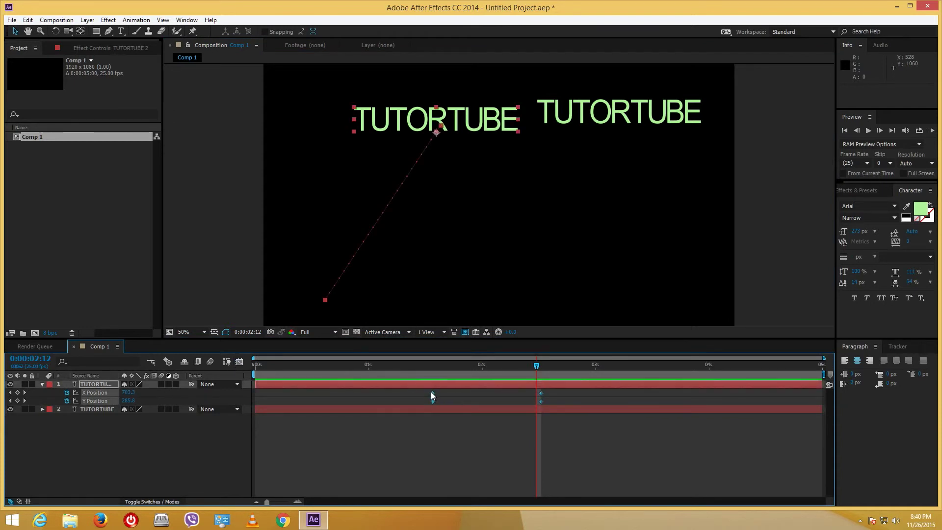
{"action": "right_click", "coordinate": [433, 393]}
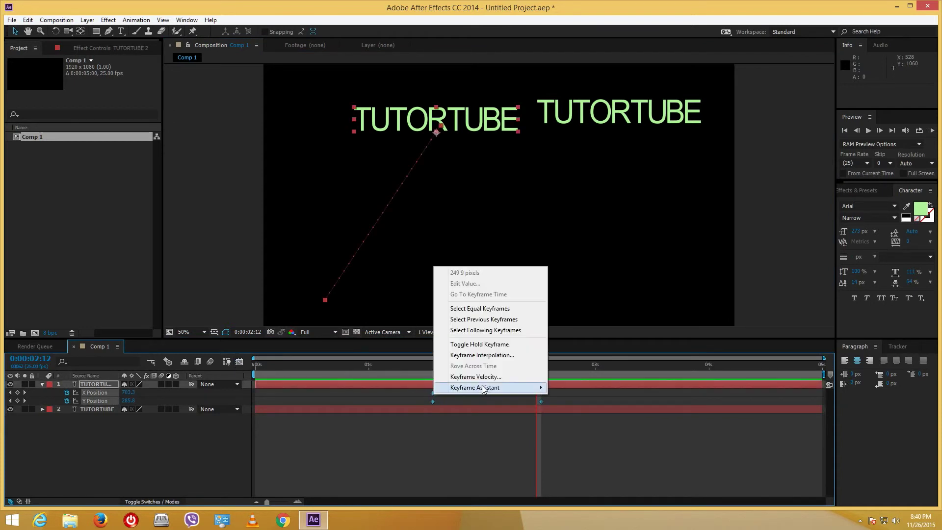
{"action": "left_click", "coordinate": [526, 469]}
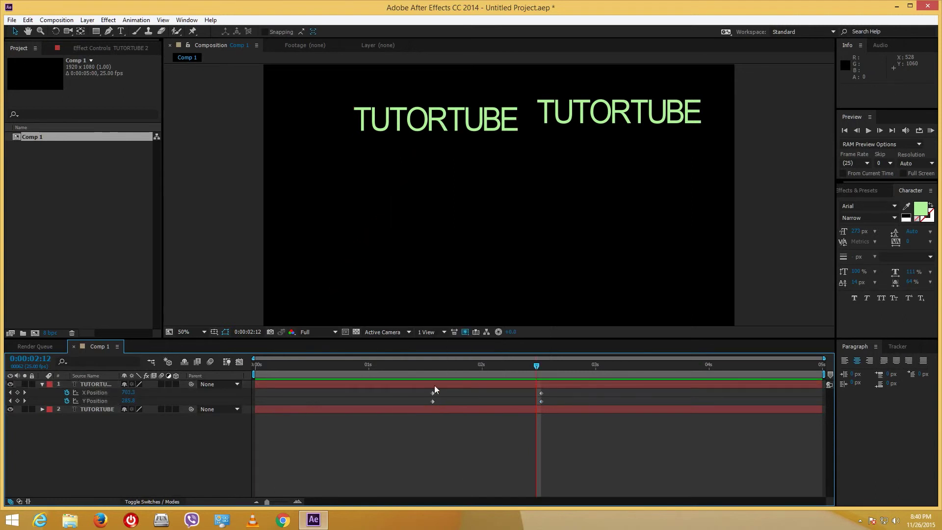
- Enable motion blur on both TUTORTUBE layers and for the composition, and scrub through the animation to compare the blur
{"action": "left_click_drag", "start_coordinate": [423, 373], "coordinate": [528, 356]}
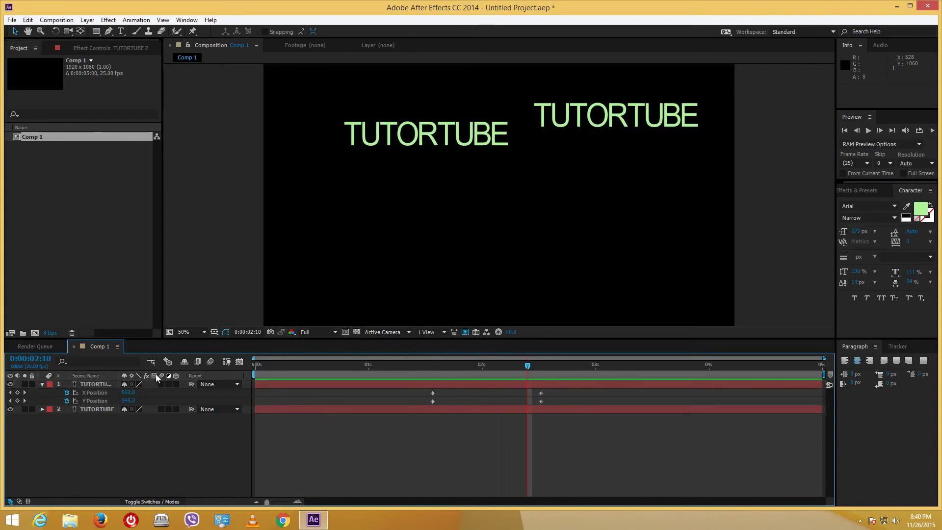
{"action": "left_click_drag", "start_coordinate": [163, 384], "coordinate": [161, 407]}
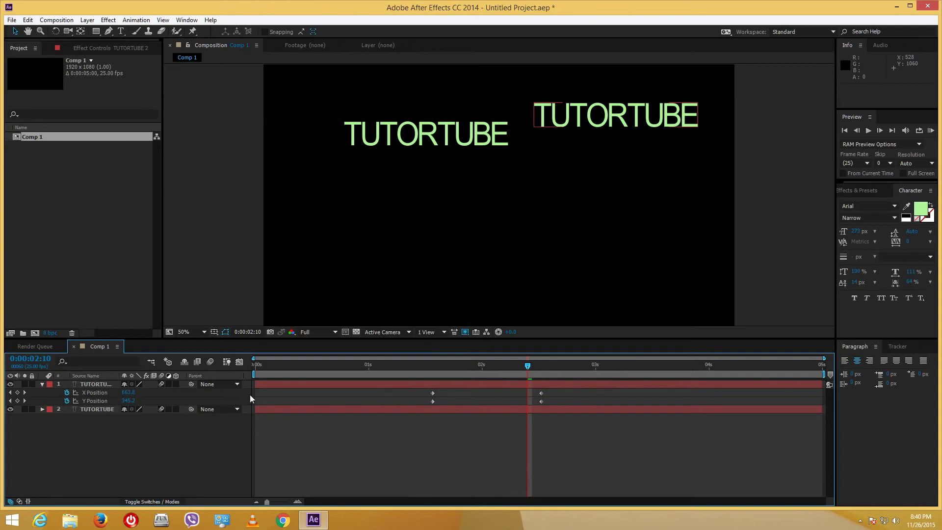
{"action": "left_click_drag", "start_coordinate": [443, 363], "coordinate": [496, 365]}
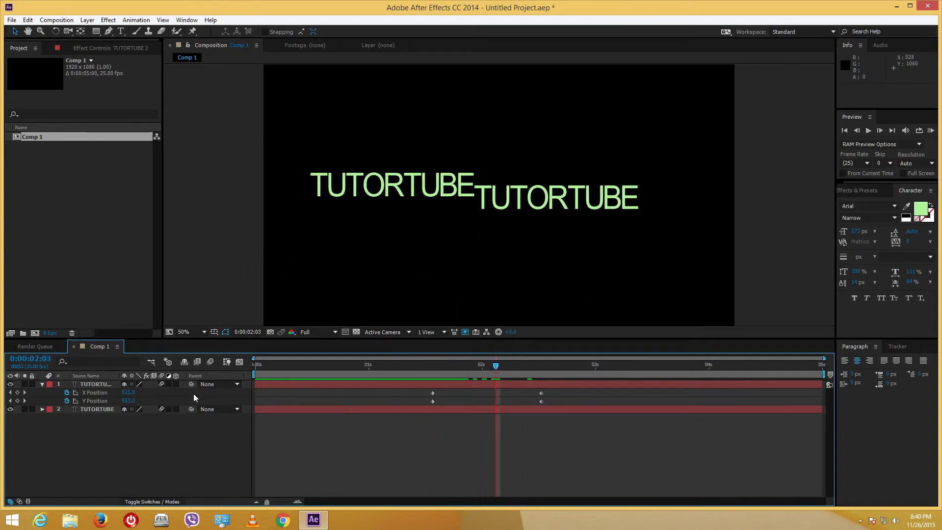
{"action": "left_click", "coordinate": [210, 362]}
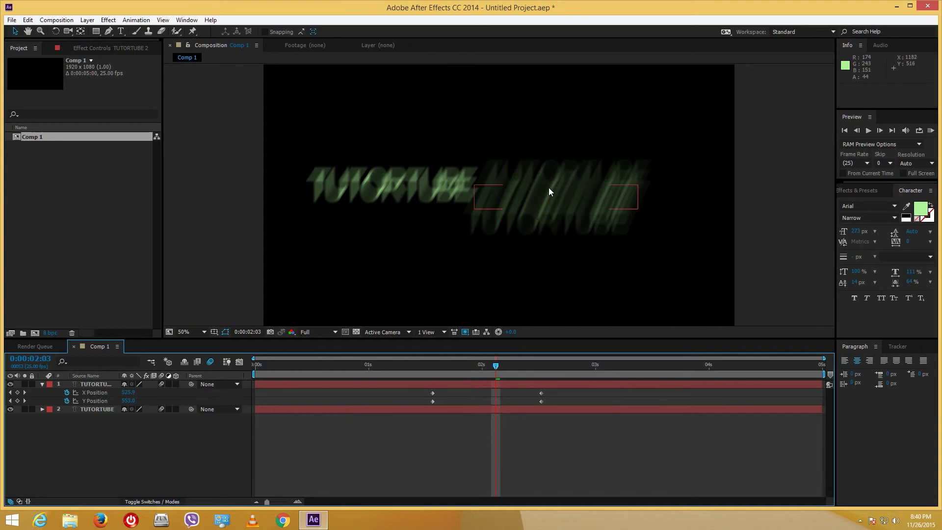
{"action": "left_click_drag", "start_coordinate": [496, 367], "coordinate": [546, 363]}
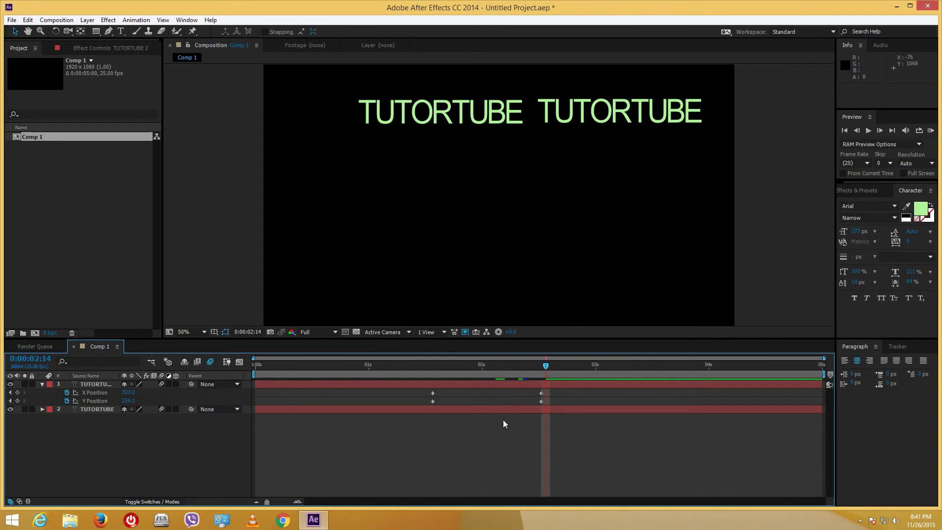
{"action": "left_click_drag", "start_coordinate": [487, 367], "coordinate": [550, 367]}
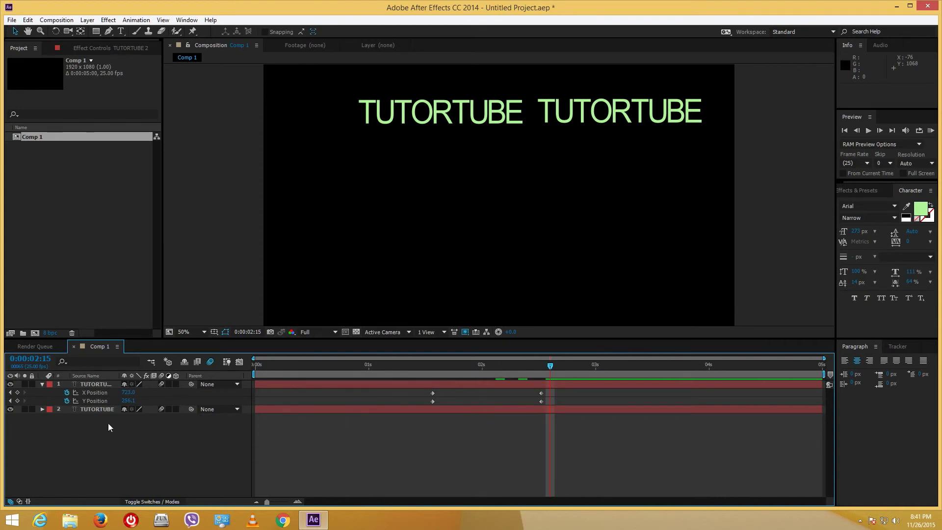
- Collapse the linear copy's properties and add Comp 1 to the render queue
{"action": "left_click", "coordinate": [42, 383]}
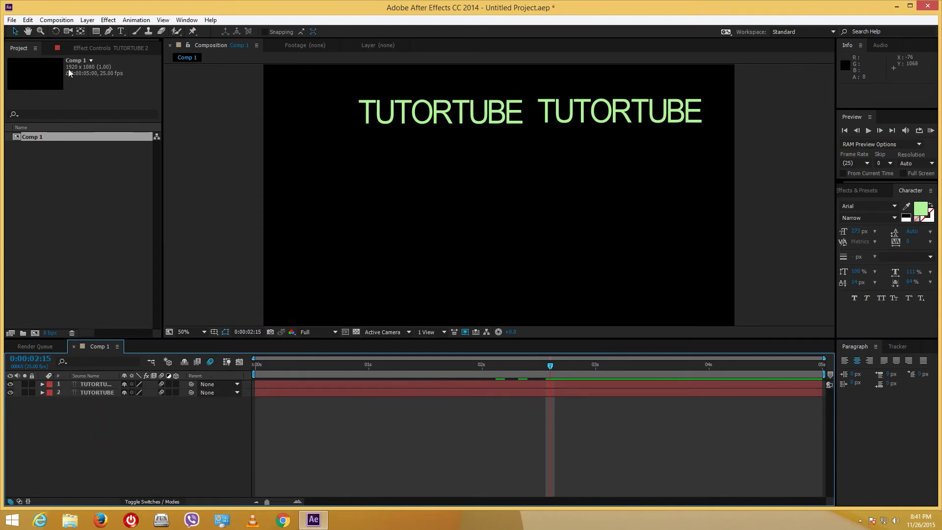
{"action": "left_click", "coordinate": [30, 137]}
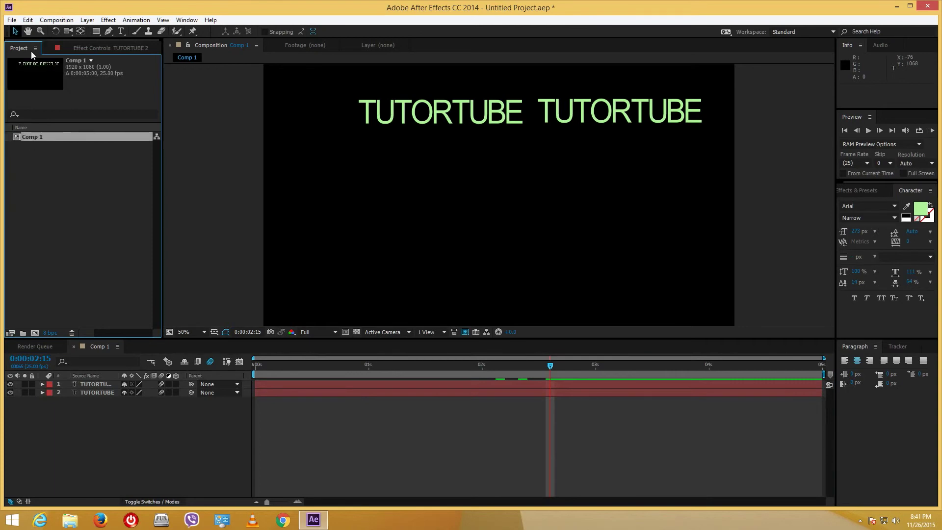
{"action": "left_click", "coordinate": [12, 20]}
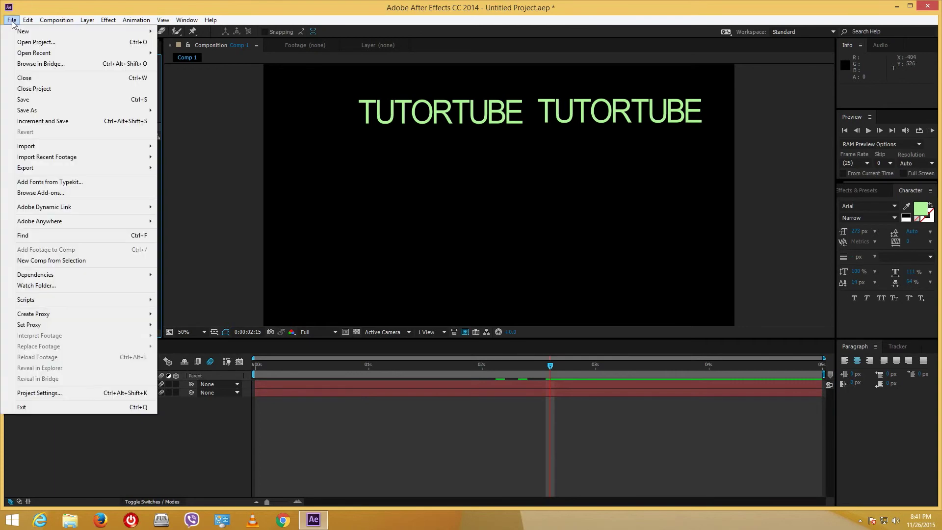
{"action": "mouse_move", "coordinate": [86, 167]}
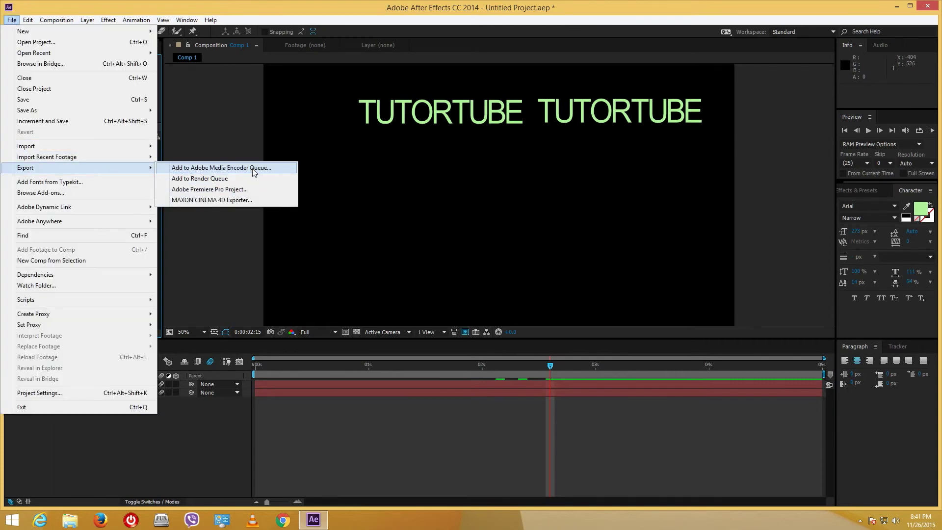
{"action": "left_click", "coordinate": [228, 179]}
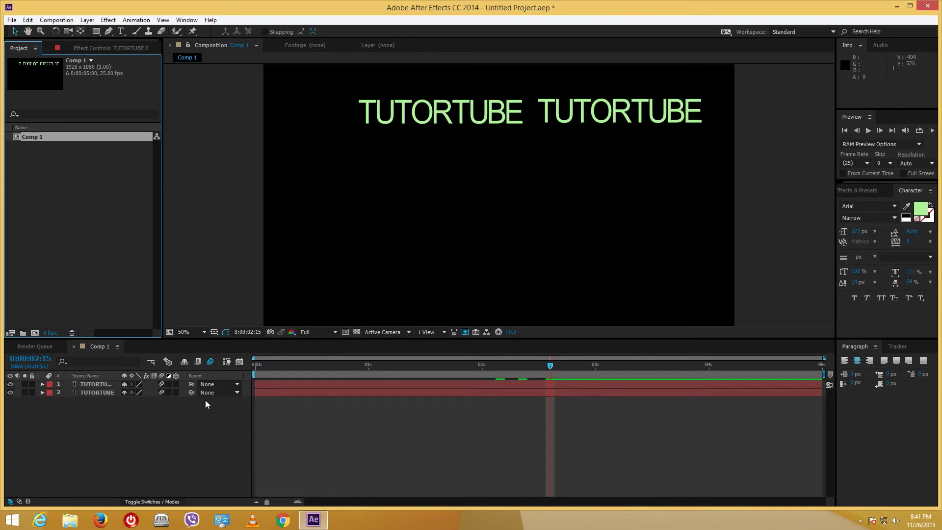
{"action": "left_click", "coordinate": [139, 424]}
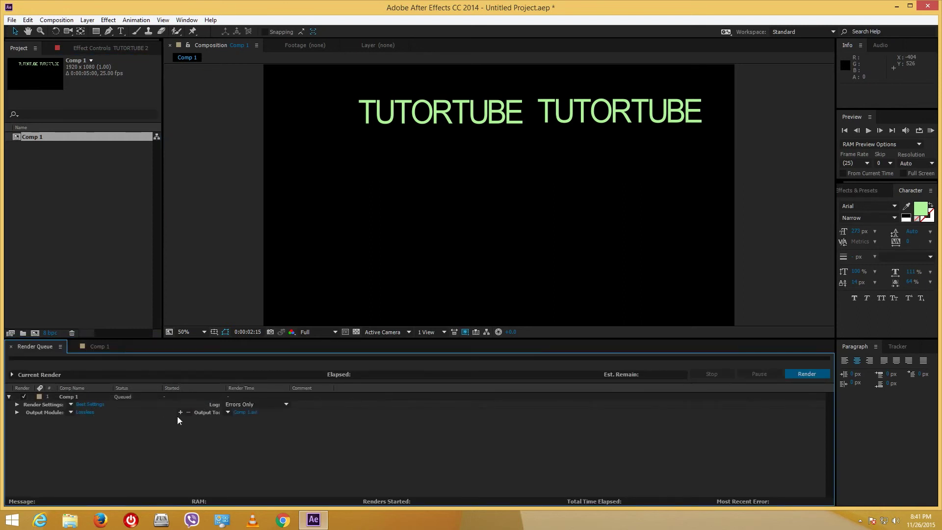
- Set the Comp 1 render's output format to QuickTime with the H.264 video codec
{"action": "left_click", "coordinate": [85, 411]}
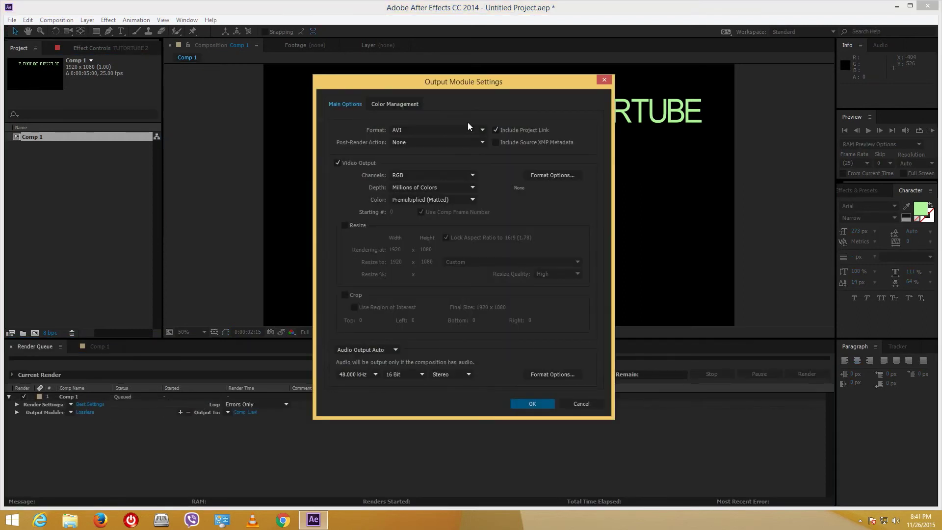
{"action": "left_click", "coordinate": [456, 130]}
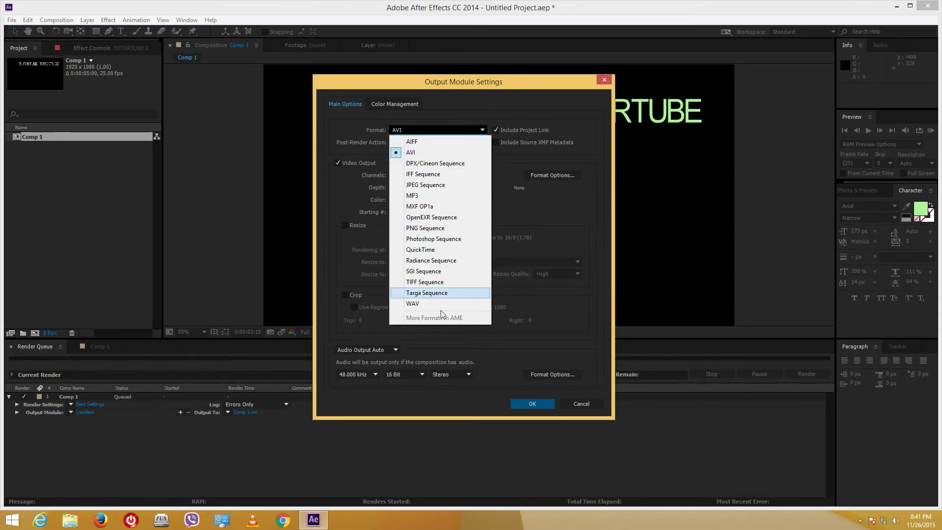
{"action": "left_click", "coordinate": [420, 250]}
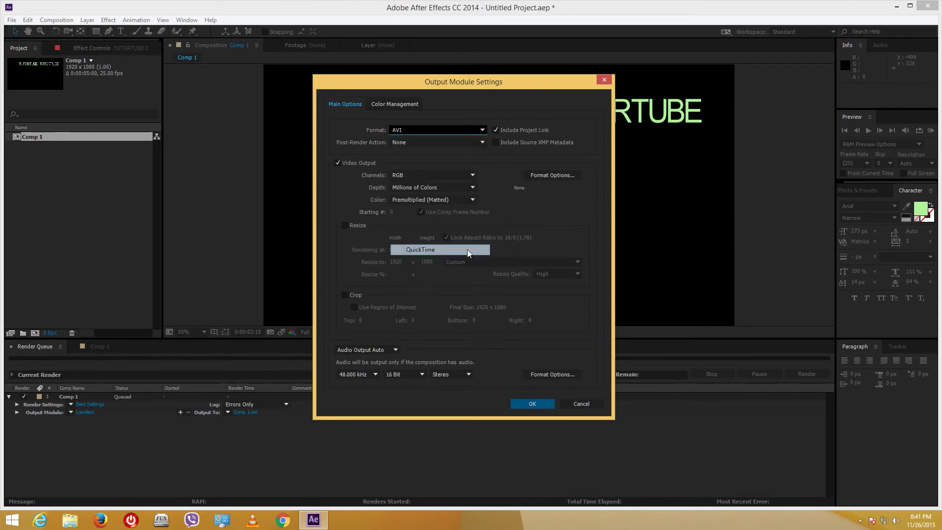
{"action": "left_click", "coordinate": [547, 175]}
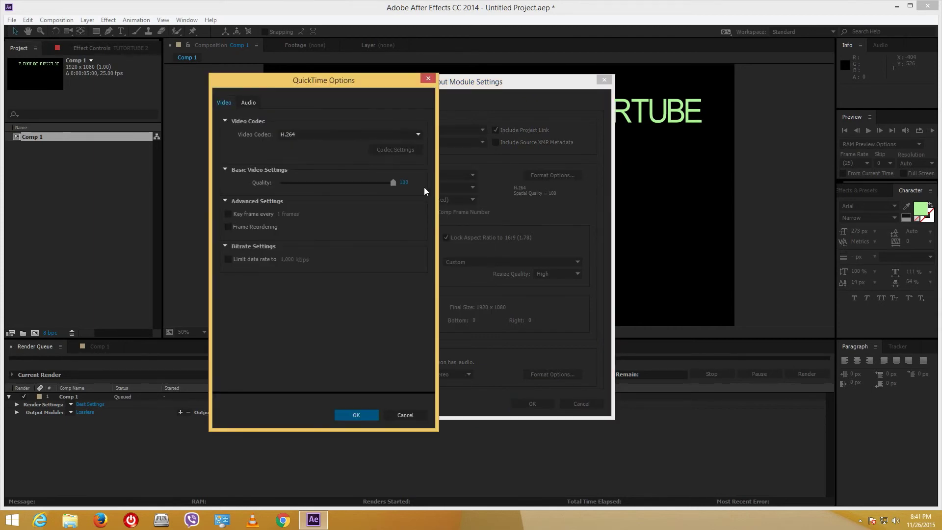
{"action": "left_click", "coordinate": [326, 140]}
{"action": "left_click", "coordinate": [471, 346]}
{"action": "left_click", "coordinate": [355, 416]}
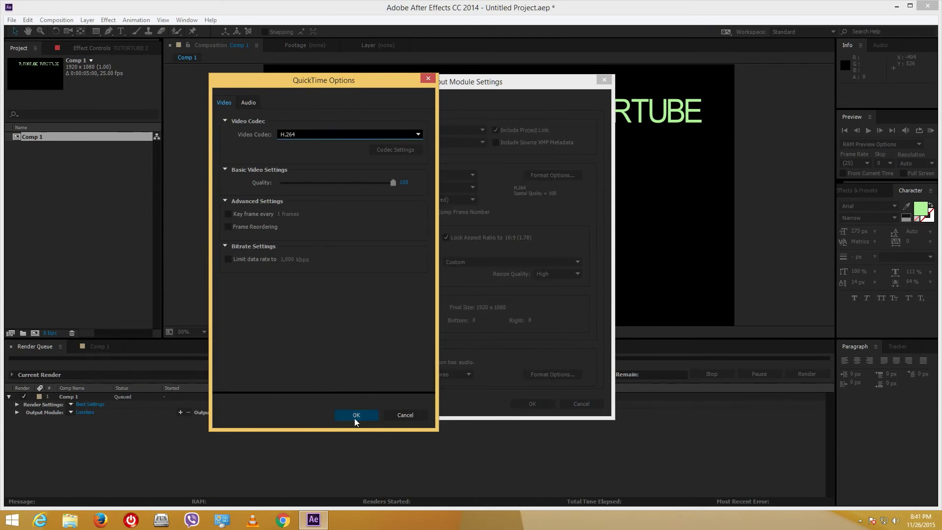
- Turn audio output off for the Comp 1 render and accept the output module settings
{"action": "left_click", "coordinate": [377, 350]}
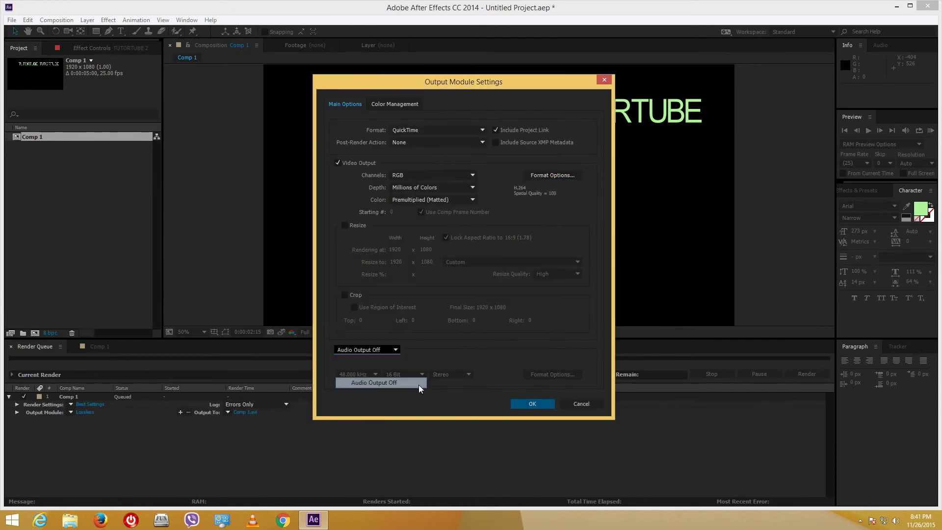
{"action": "left_click", "coordinate": [418, 383]}
{"action": "left_click", "coordinate": [528, 404]}
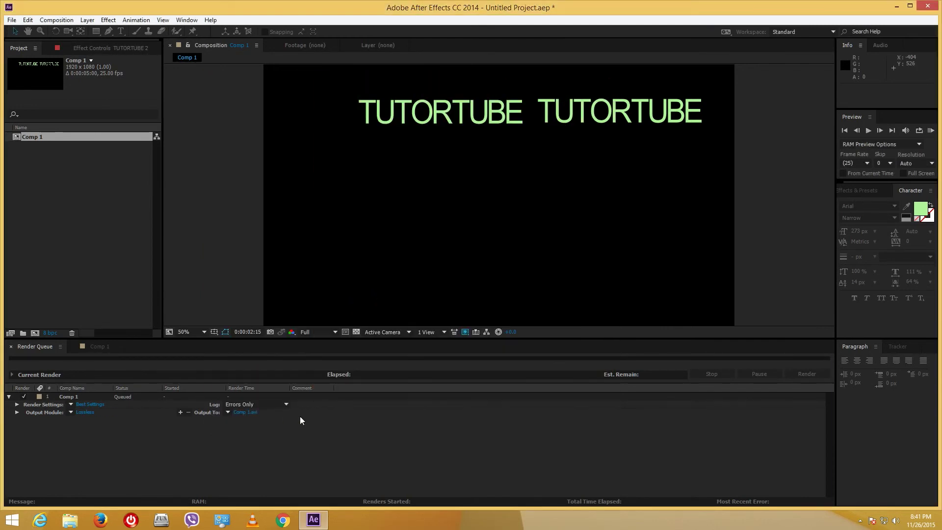
- Save the output as Comp 1.mov in a new Lesson 11 folder on the TutorTube (J:) drive, and start the render
{"action": "left_click", "coordinate": [248, 414]}
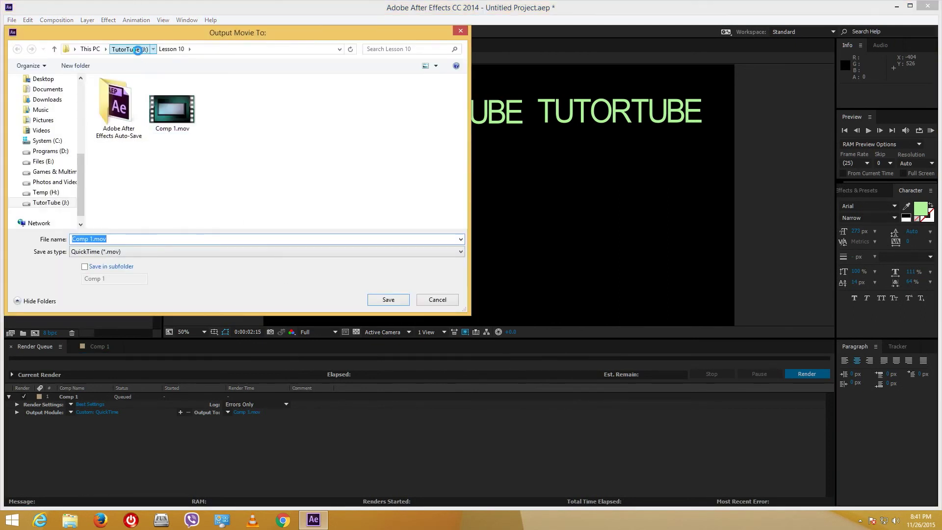
{"action": "left_click", "coordinate": [138, 50]}
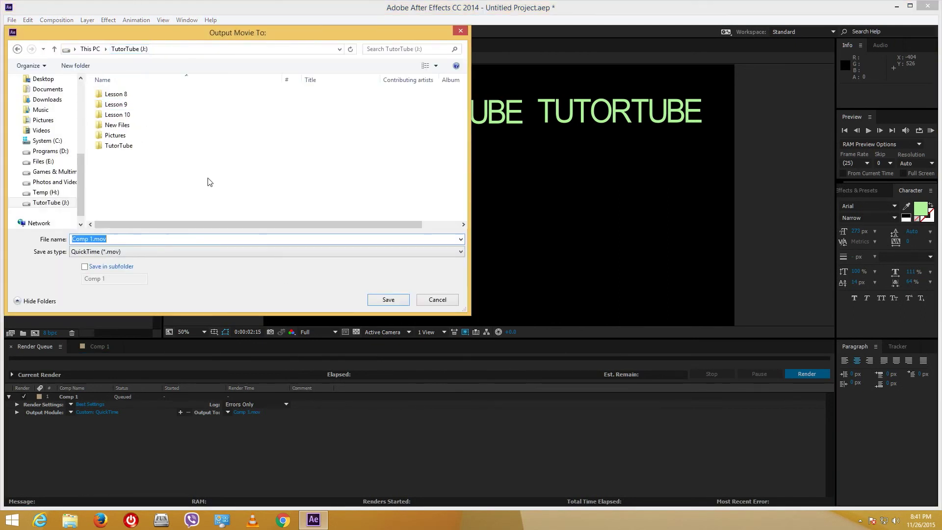
{"action": "right_click", "coordinate": [131, 164]}
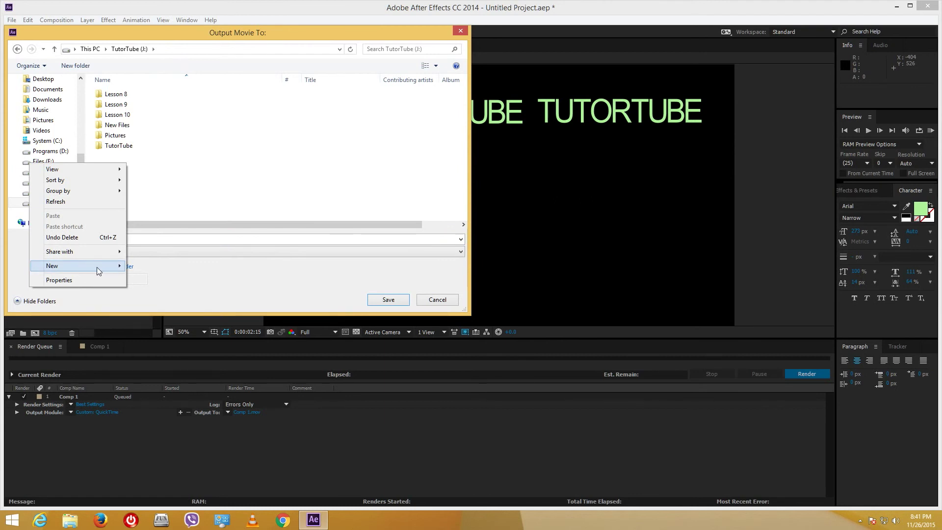
{"action": "mouse_move", "coordinate": [98, 270]}
{"action": "left_click", "coordinate": [179, 266]}
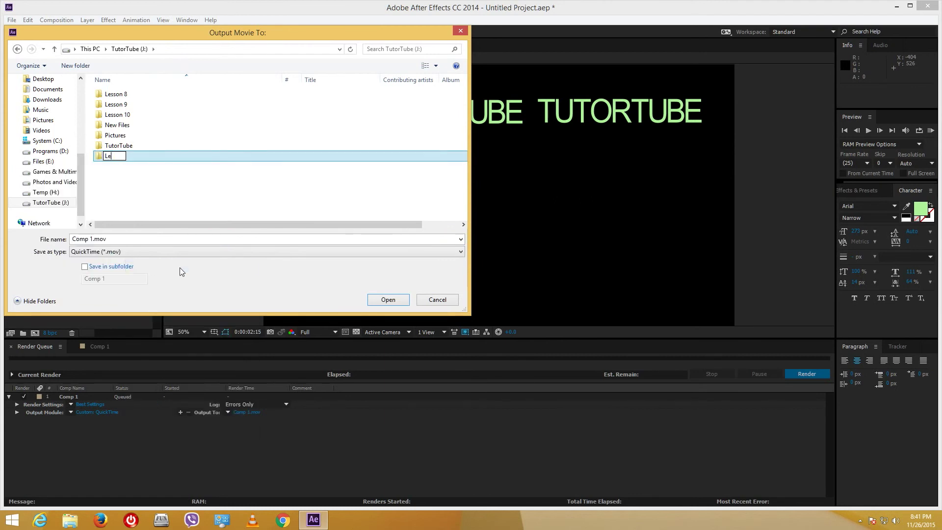
{"action": "left_click", "coordinate": [257, 190]}
{"action": "double_click", "coordinate": [115, 156]}
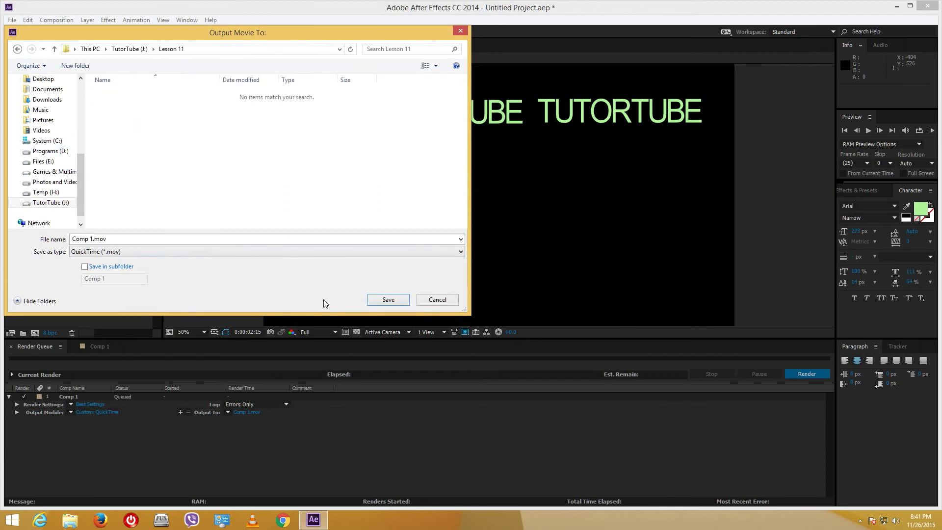
{"action": "left_click", "coordinate": [388, 300]}
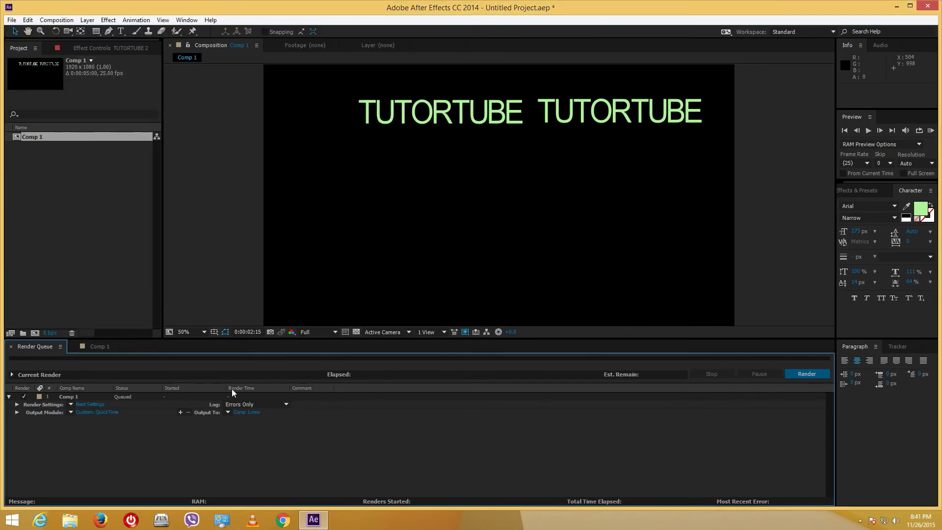
{"action": "left_click", "coordinate": [812, 377]}
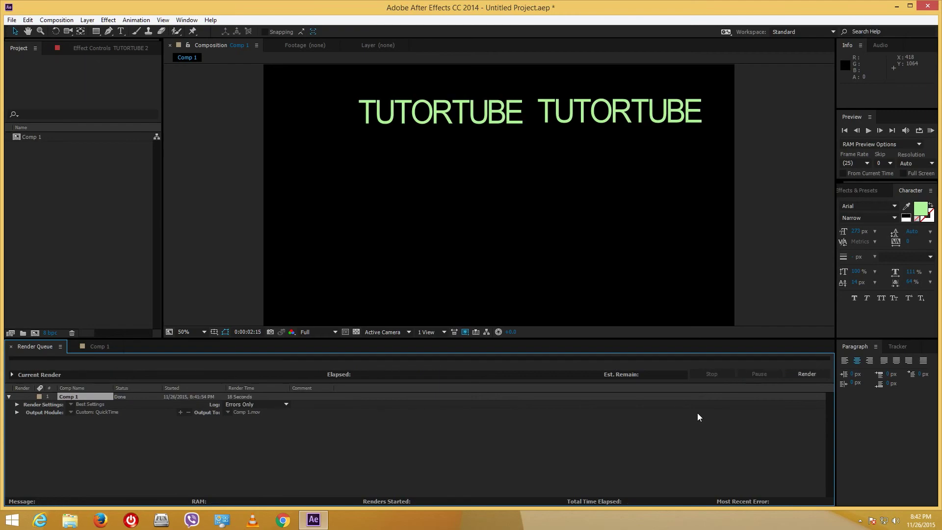
- Switch to File Explorer and open the Lesson 11 folder on the TutorTube (J:) drive
{"action": "left_click", "coordinate": [69, 519]}
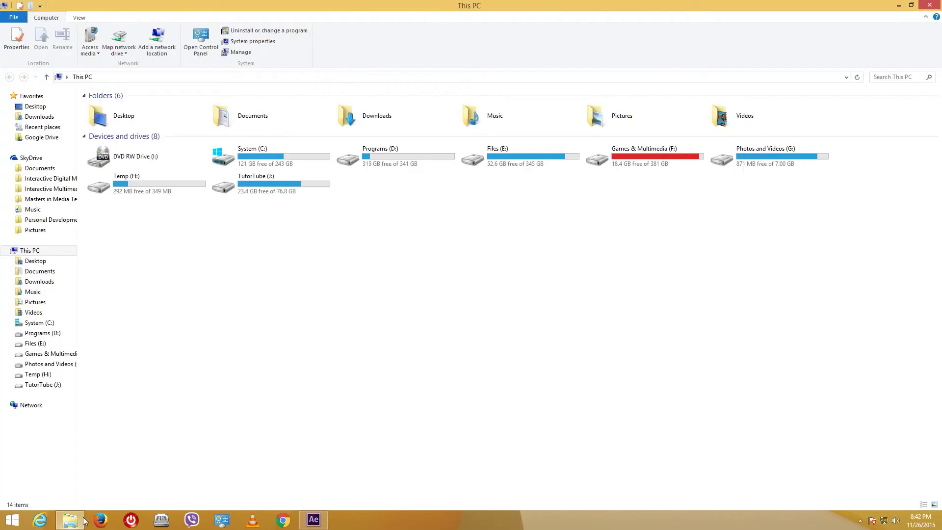
{"action": "left_click", "coordinate": [283, 192]}
{"action": "double_click", "coordinate": [283, 193]}
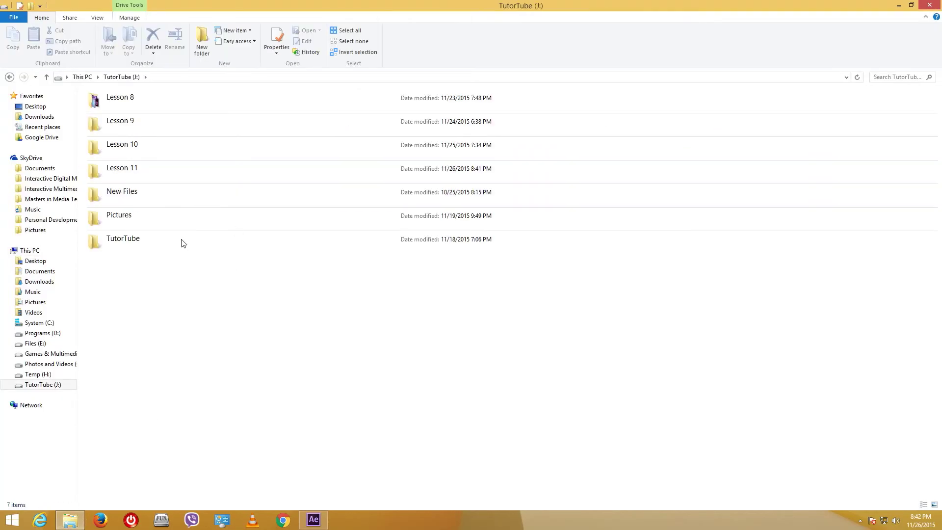
{"action": "left_click", "coordinate": [147, 169]}
{"action": "double_click", "coordinate": [147, 168]}
- Play the rendered Comp 1.mov in VLC media player at full screen
{"action": "left_click", "coordinate": [131, 125]}
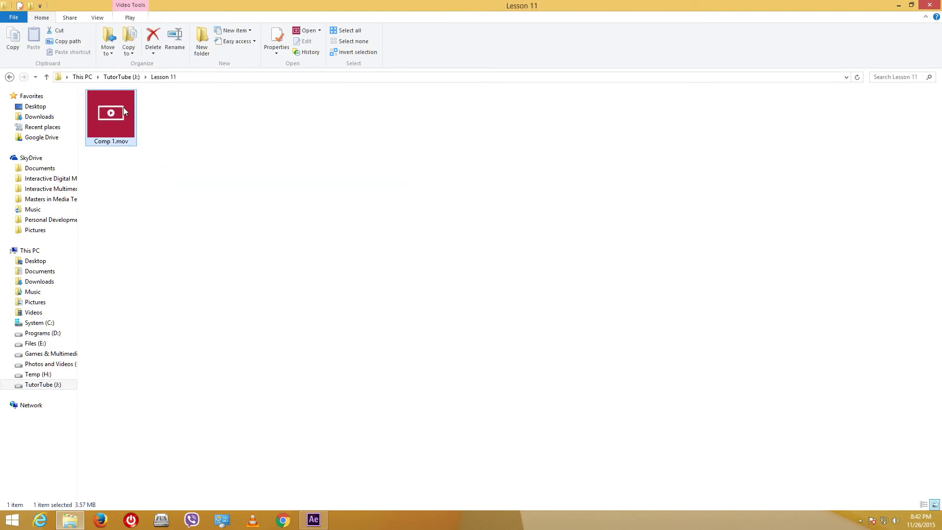
{"action": "right_click", "coordinate": [134, 109]}
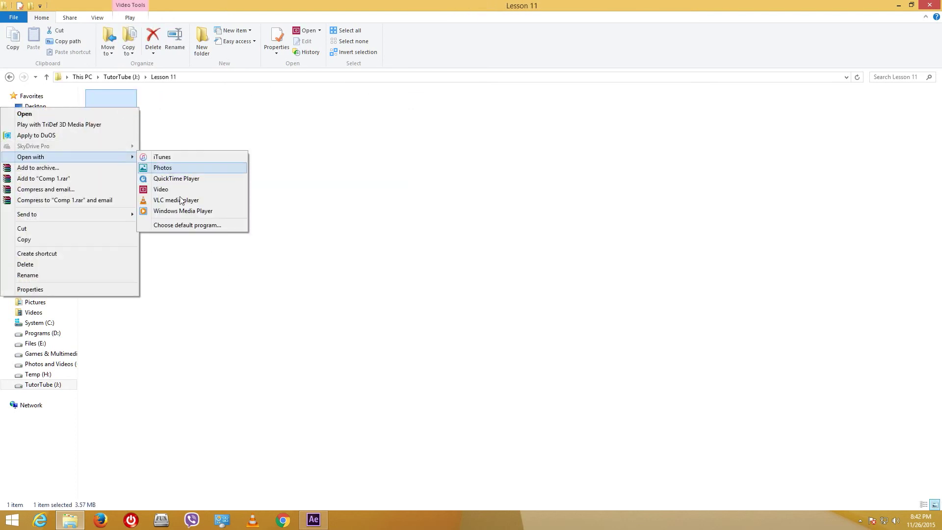
{"action": "left_click", "coordinate": [185, 201]}
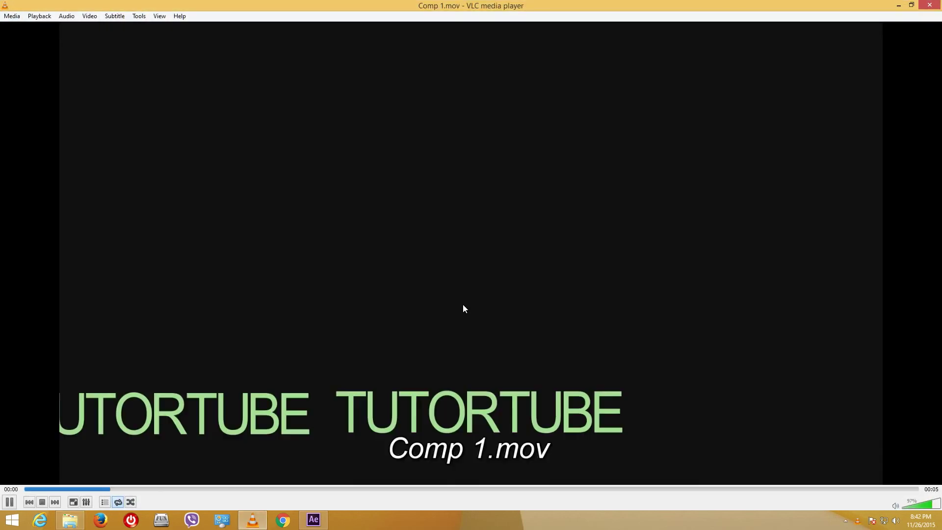
{"action": "double_click", "coordinate": [463, 304]}
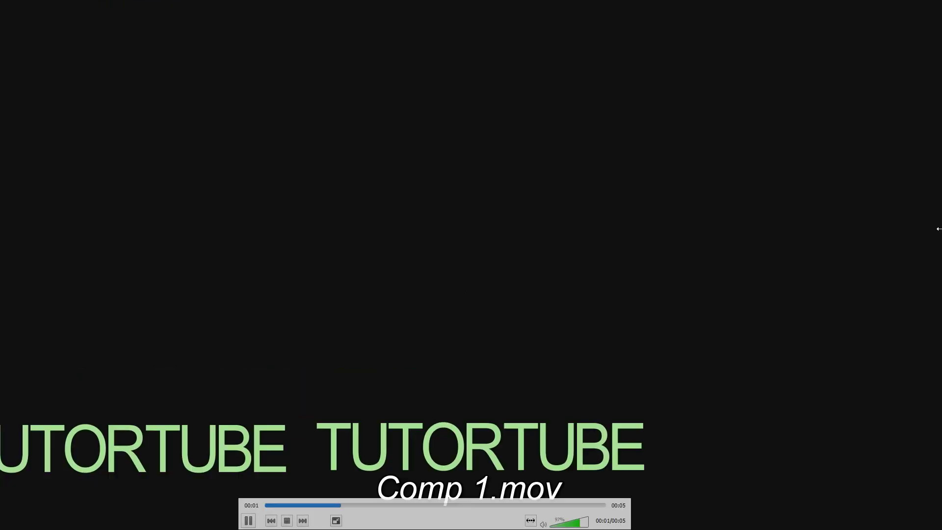